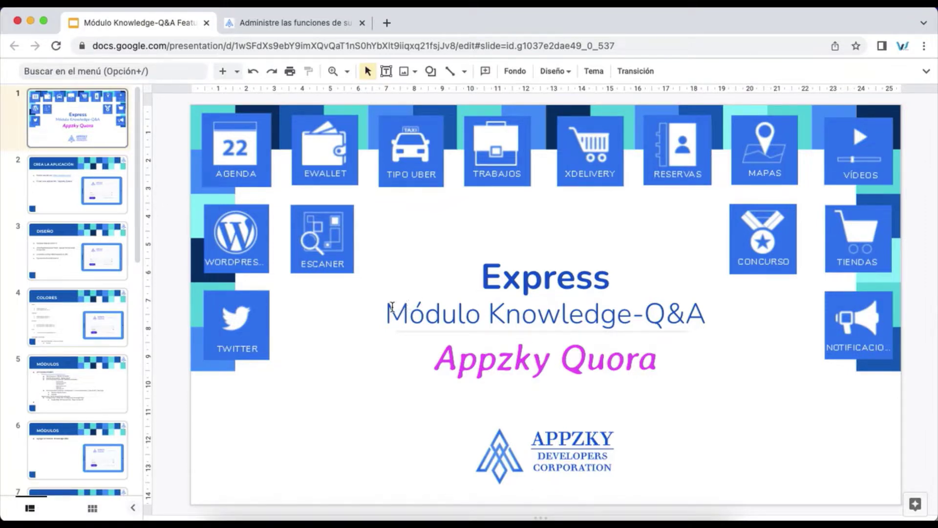
Step: Select 'Knowledge' on the Appzky Quora title slide and switch to the Appzky module configuration tab
double_click(495, 317)
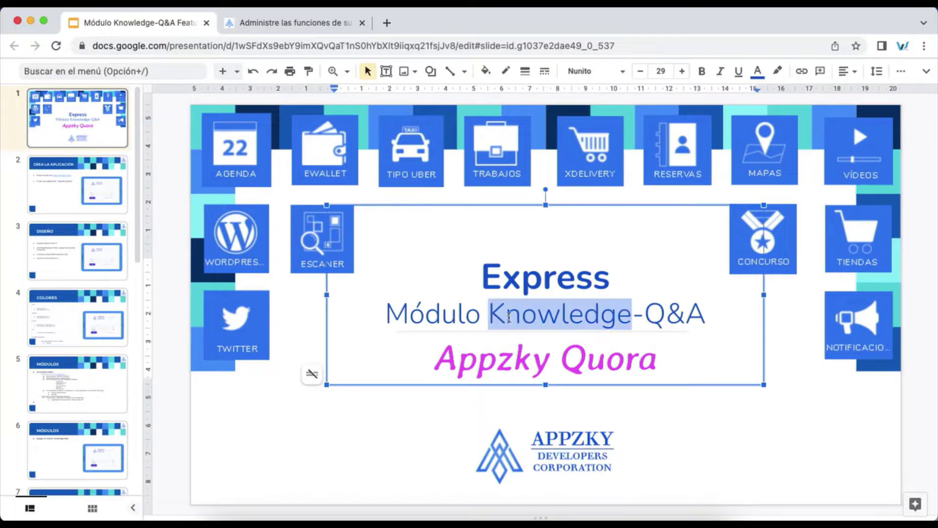
key(ctrl+Tab)
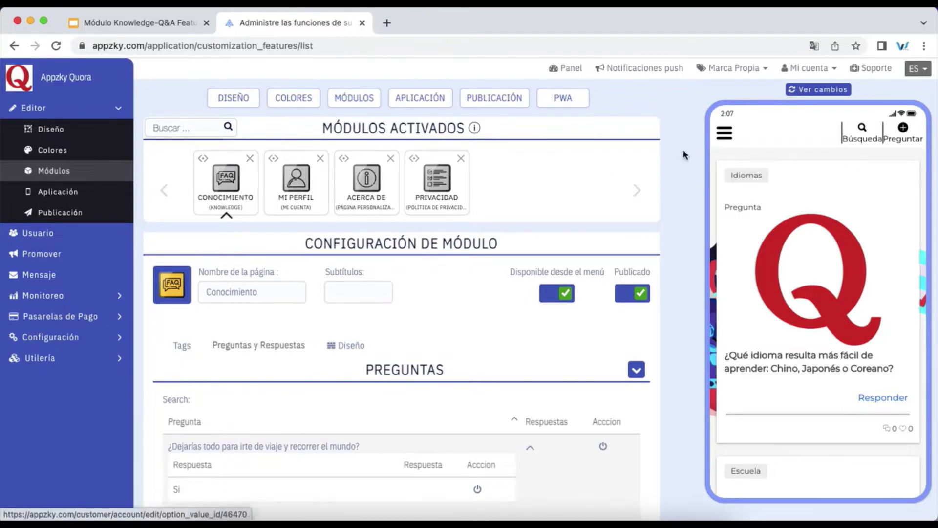
Step: Scroll through the question cards in the phone preview, then go back to the Google Slides deck
scroll(748, 203, down, 2)
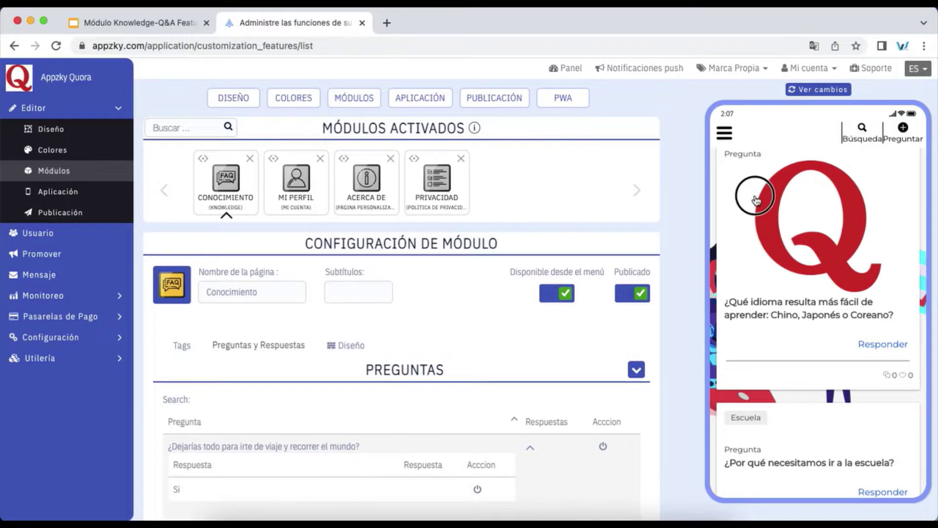
scroll(758, 195, up, 2)
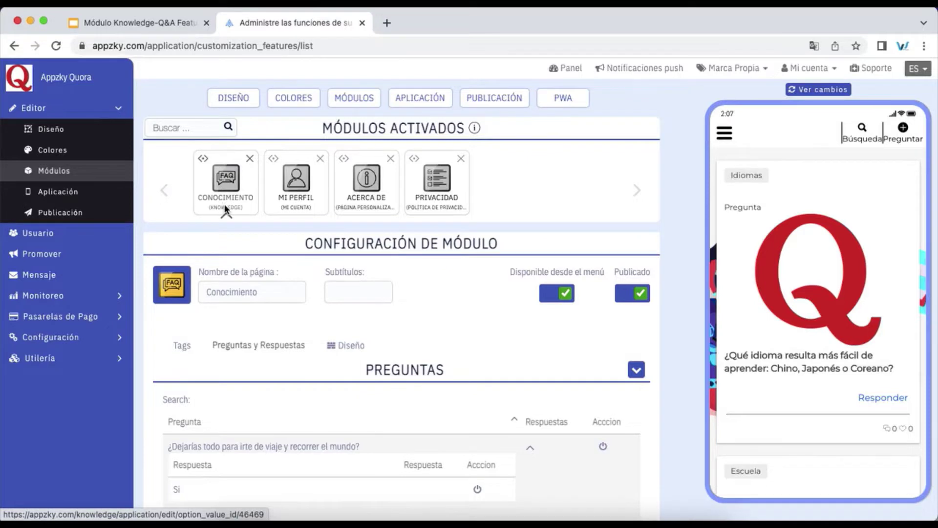
scroll(781, 235, down, 3)
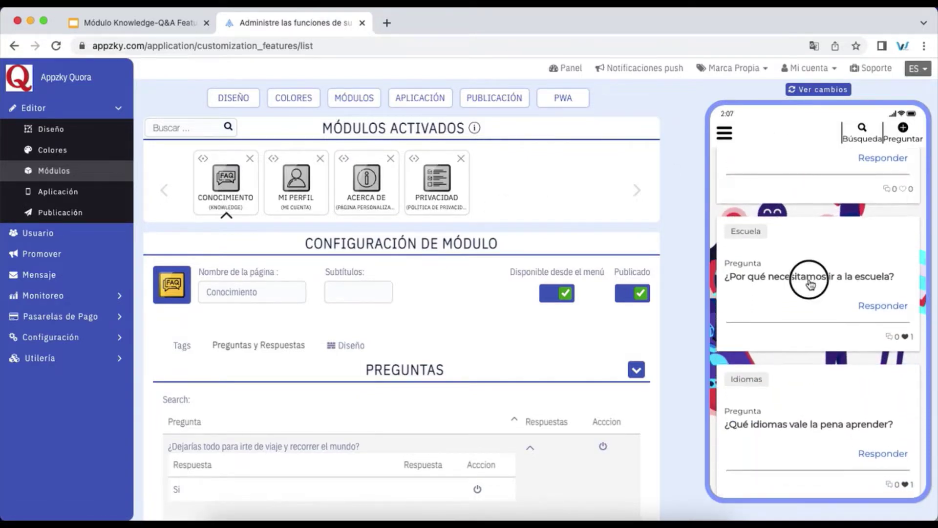
drag(810, 283, 807, 397)
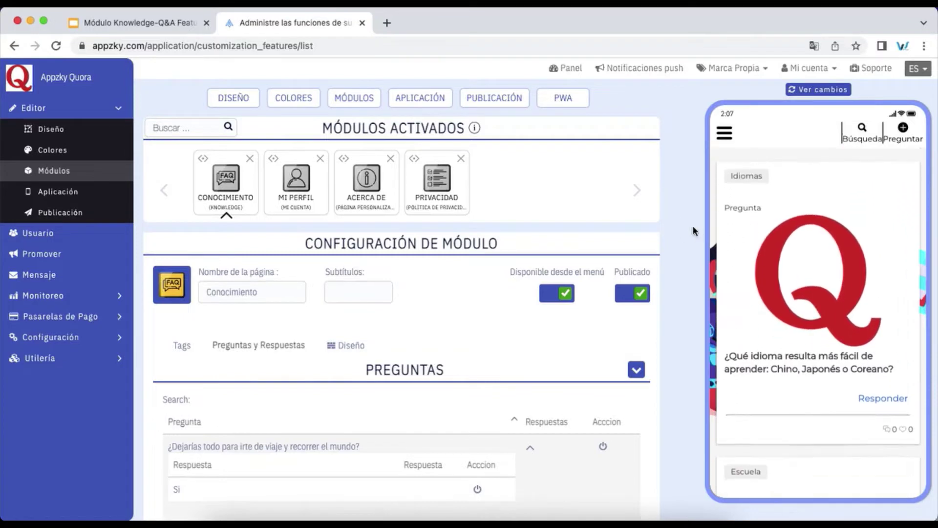
click(178, 24)
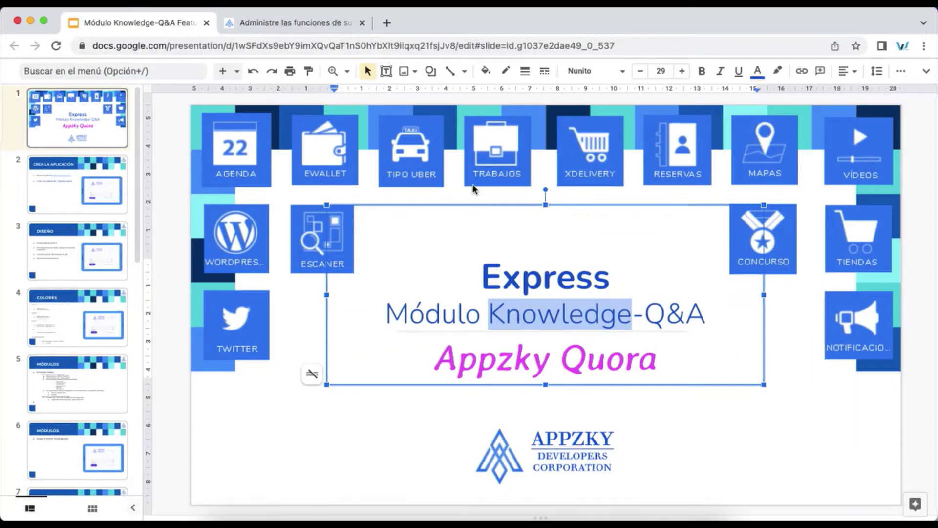
Step: Deselect the title text box and scroll to slide 2, 'CREA LA APLICACIÓN'
click(620, 188)
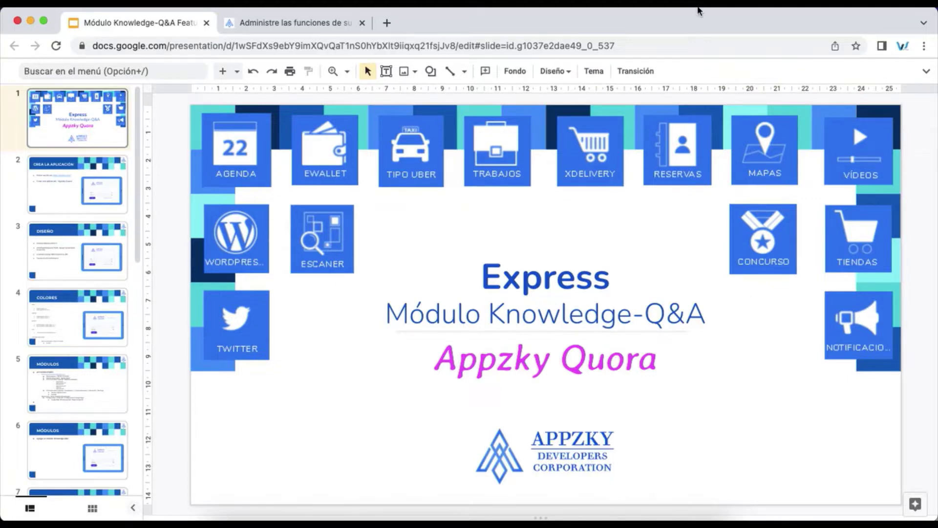
scroll(602, 236, down, 1)
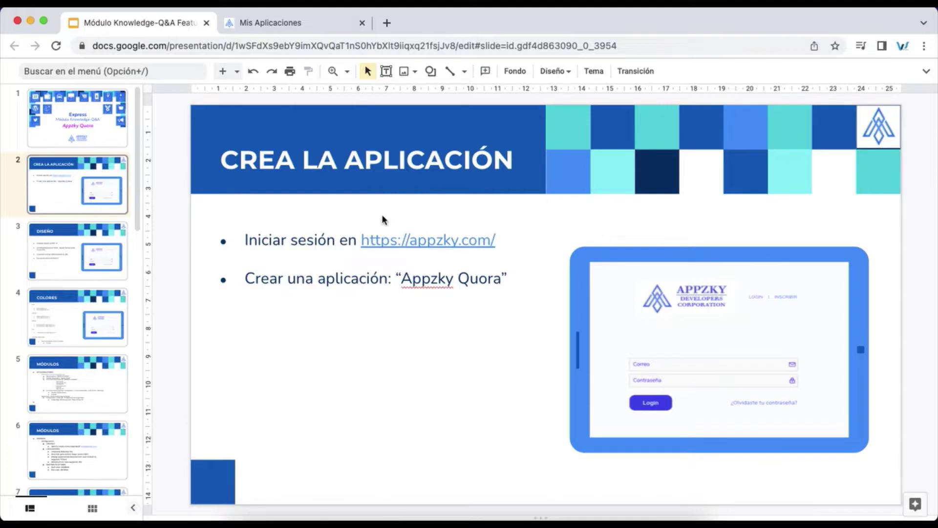
Step: Create a new app named 'Appzky Quora' from the Mis Aplicaciones dashboard
click(318, 22)
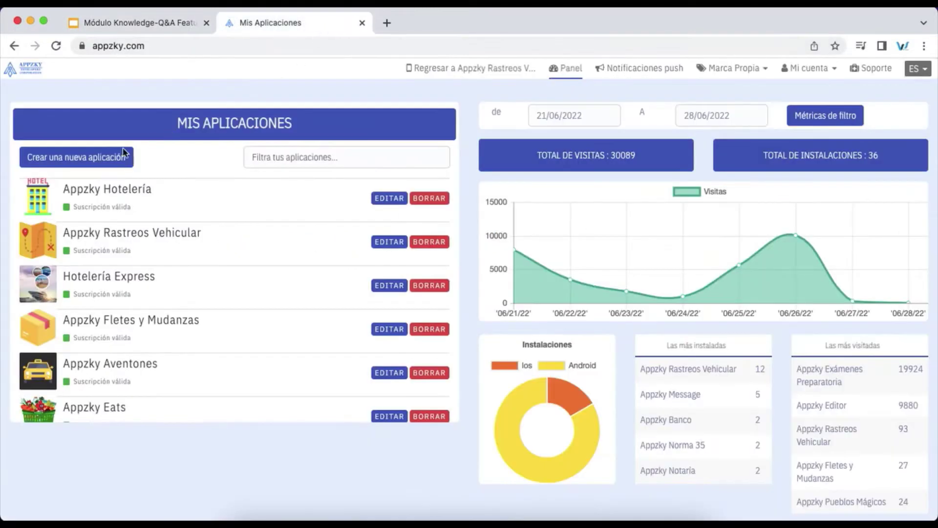
click(95, 157)
text(Appzky Quora)
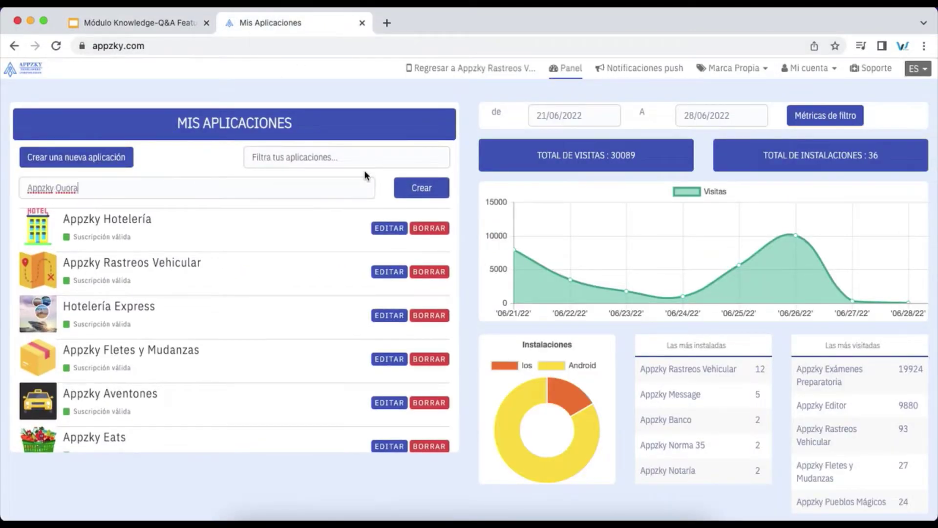
click(421, 188)
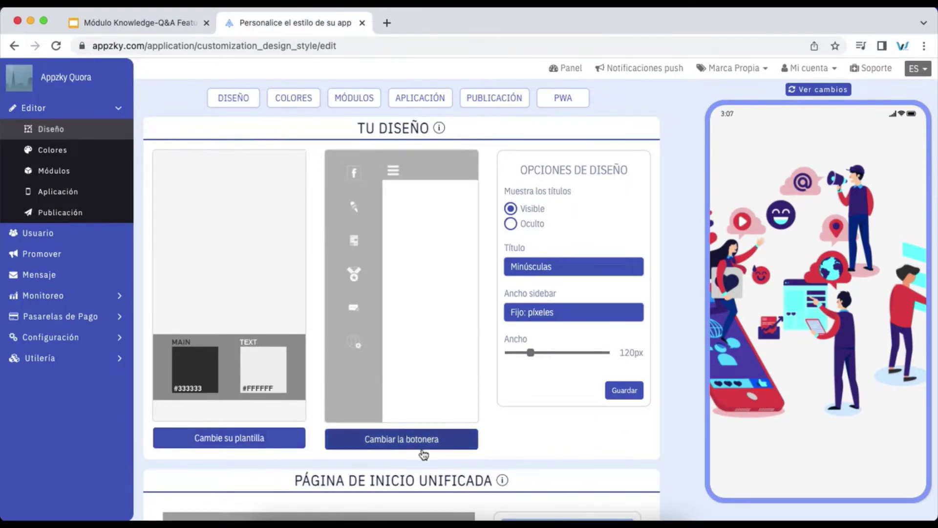
click(181, 33)
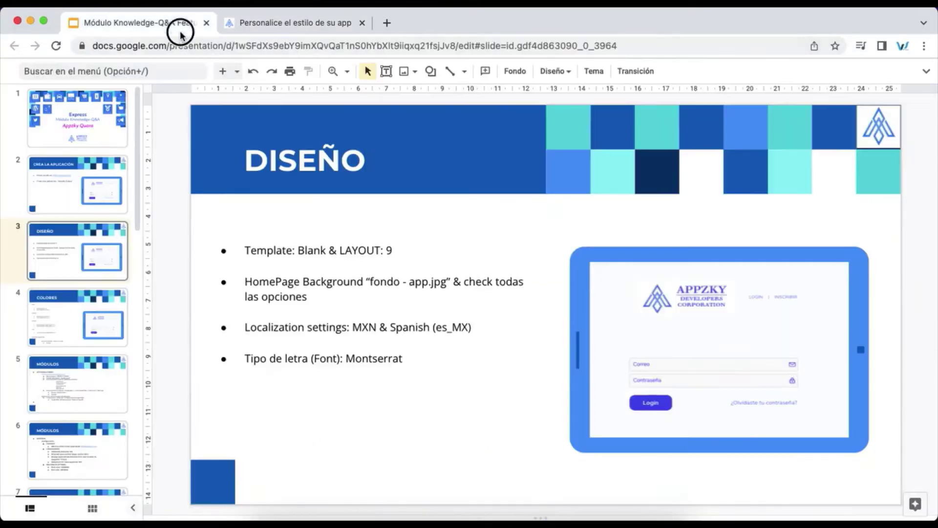
click(396, 251)
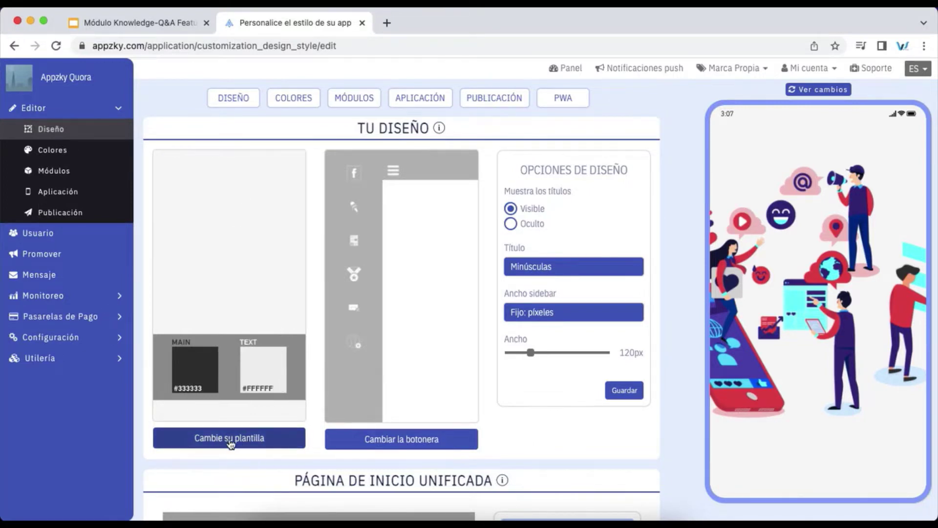
Step: Preview the template gallery and the navigation layout options, then scroll down to the unified home page settings
click(252, 441)
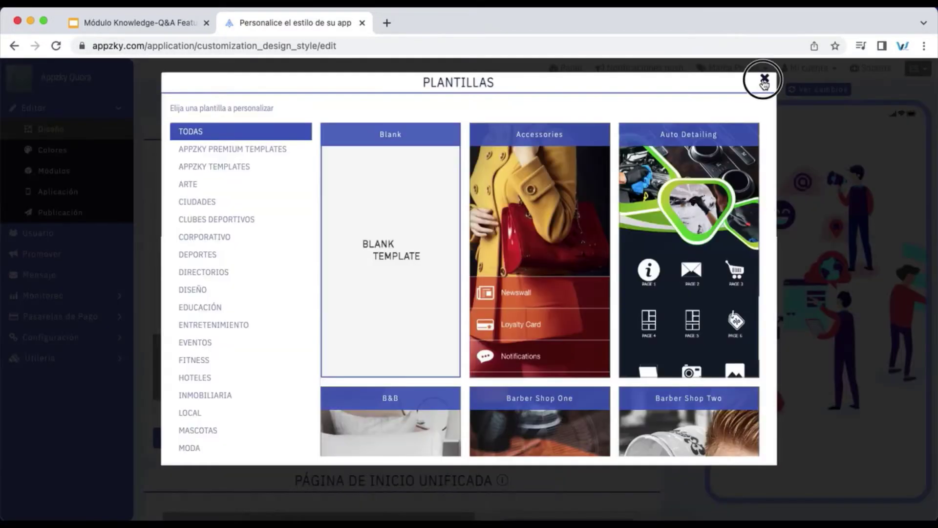
click(765, 81)
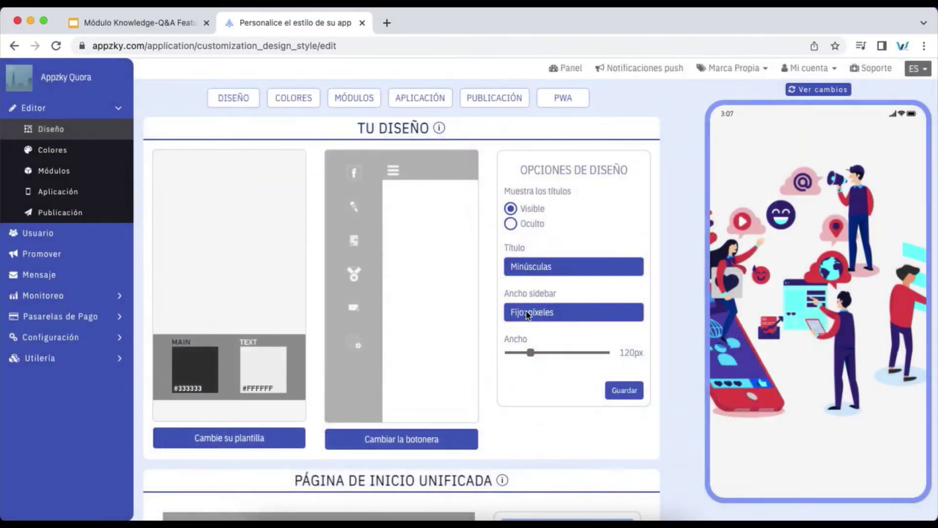
click(410, 440)
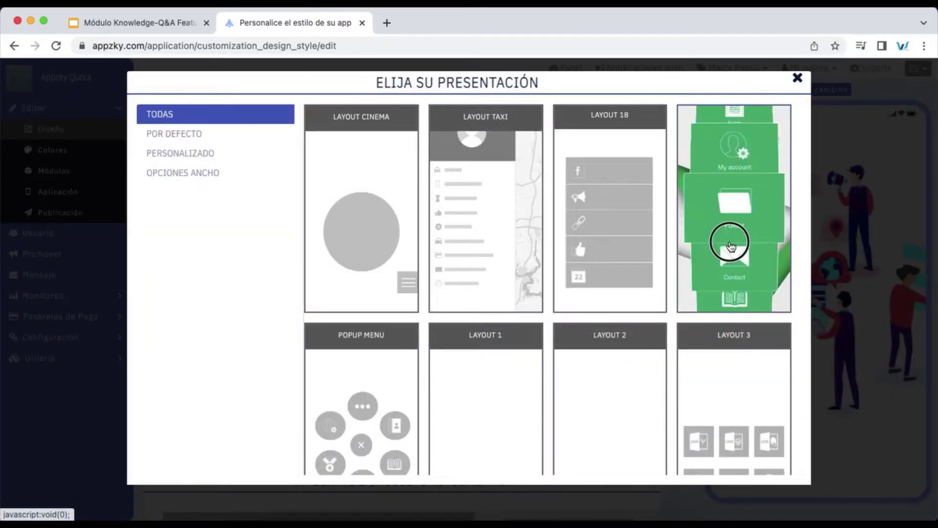
scroll(784, 270, down, 7)
scroll(784, 270, down, 10)
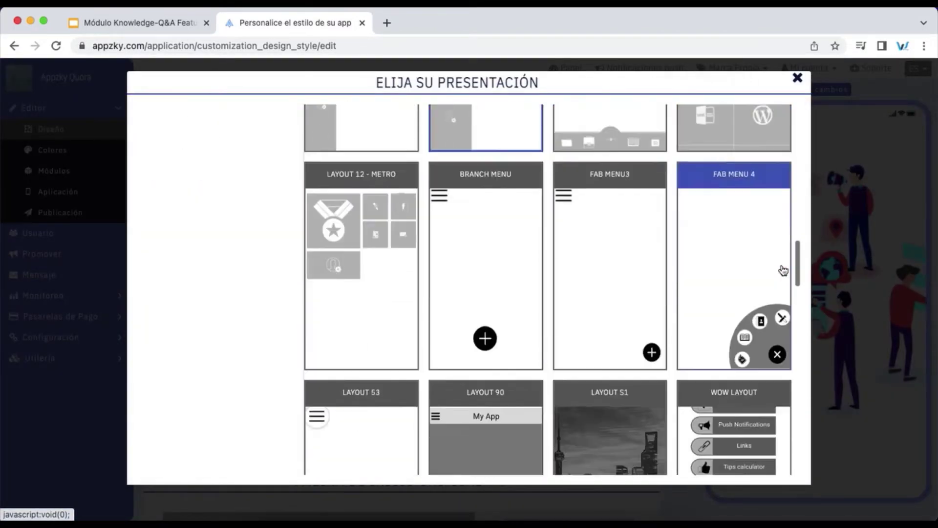
click(854, 318)
scroll(694, 311, down, 7)
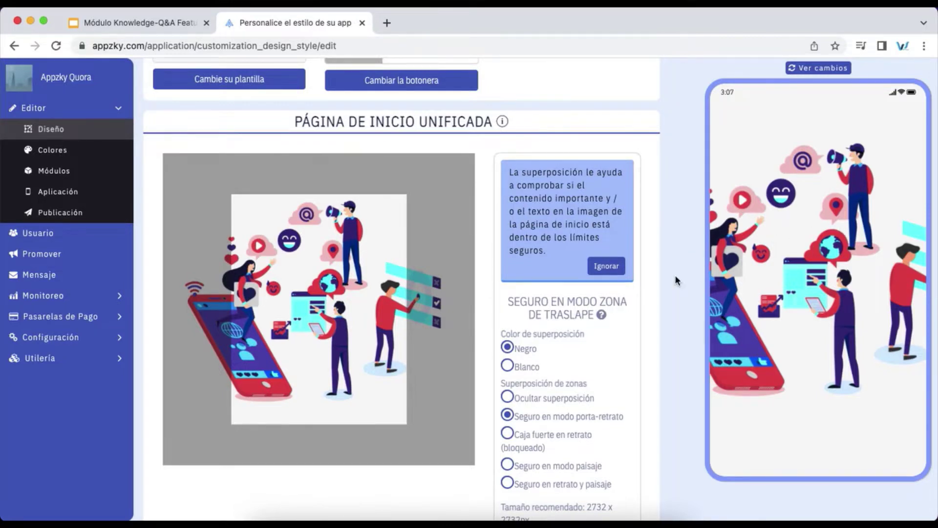
Step: Check the slide's design notes, marking the home background file name 'fondo - app.jpg'
scroll(676, 280, down, 1)
scroll(674, 276, down, 3)
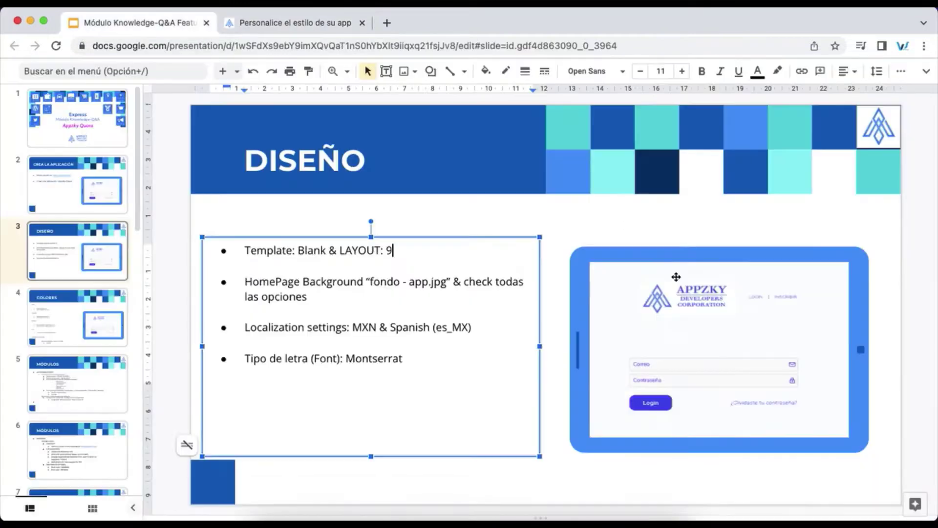
key(ctrl+shift+Tab)
drag(371, 282, 447, 282)
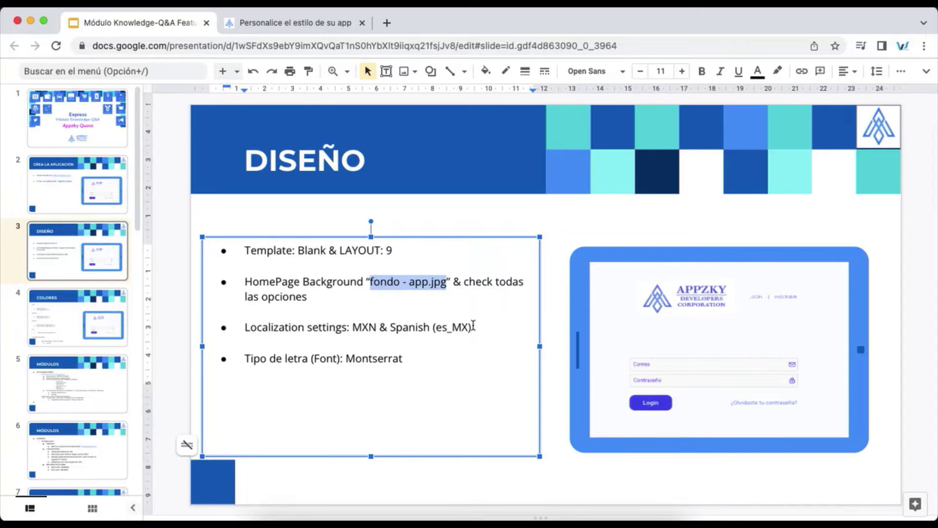
Step: Back in the design settings, choose Montserrat as the app's font
key(ctrl+Tab)
scroll(403, 384, down, 1)
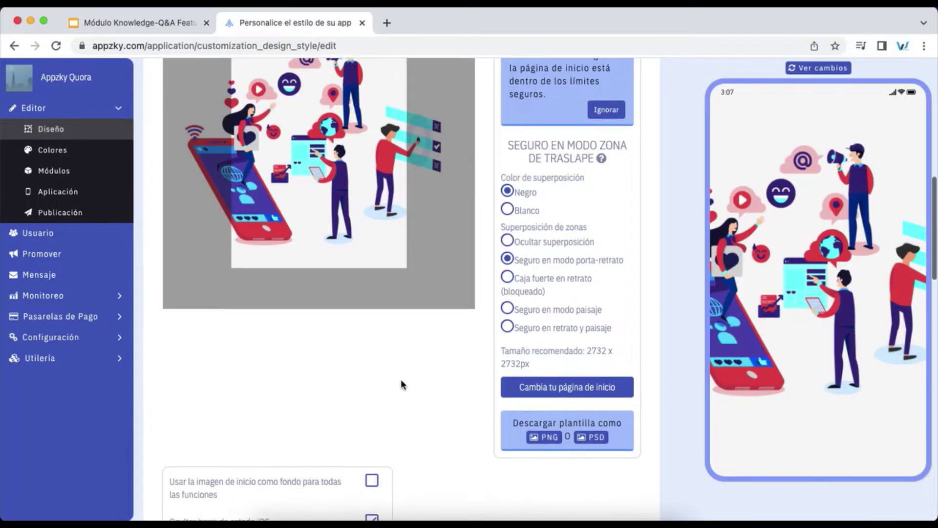
scroll(401, 385, down, 5)
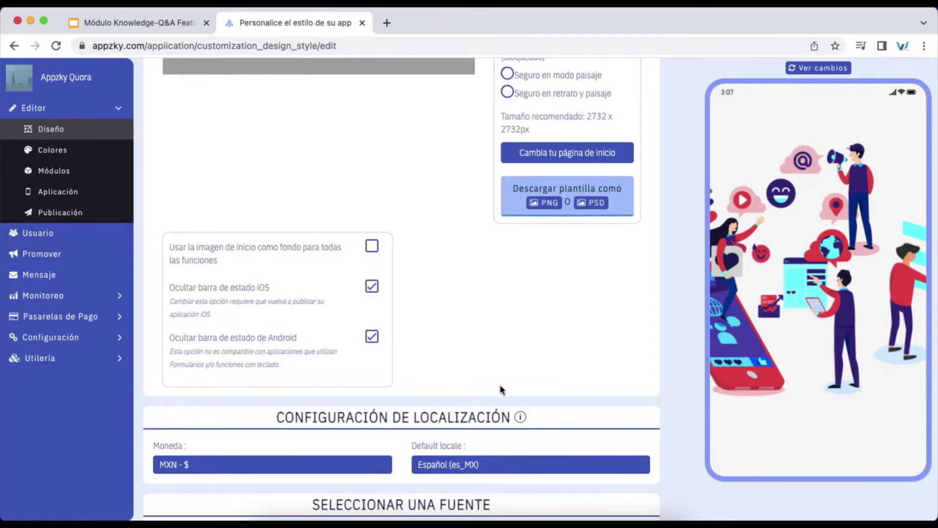
scroll(500, 389, down, 3)
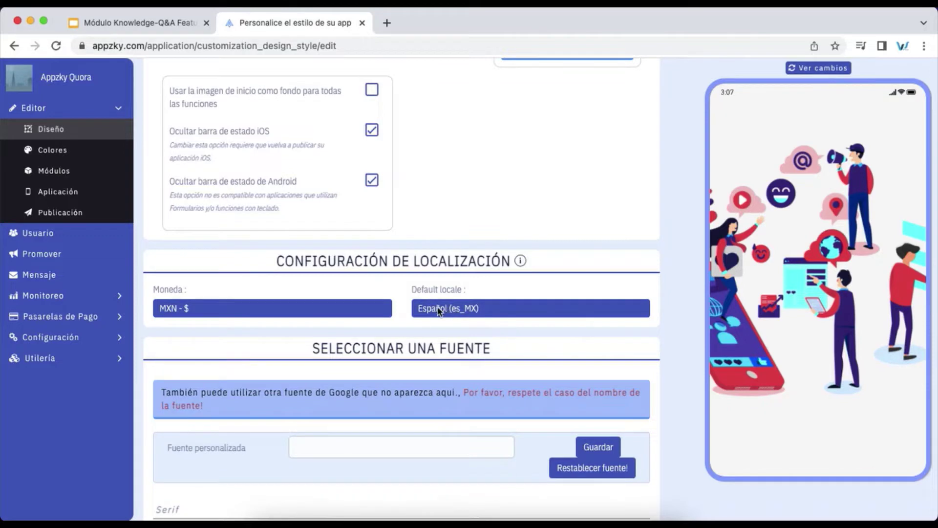
scroll(460, 341, down, 1)
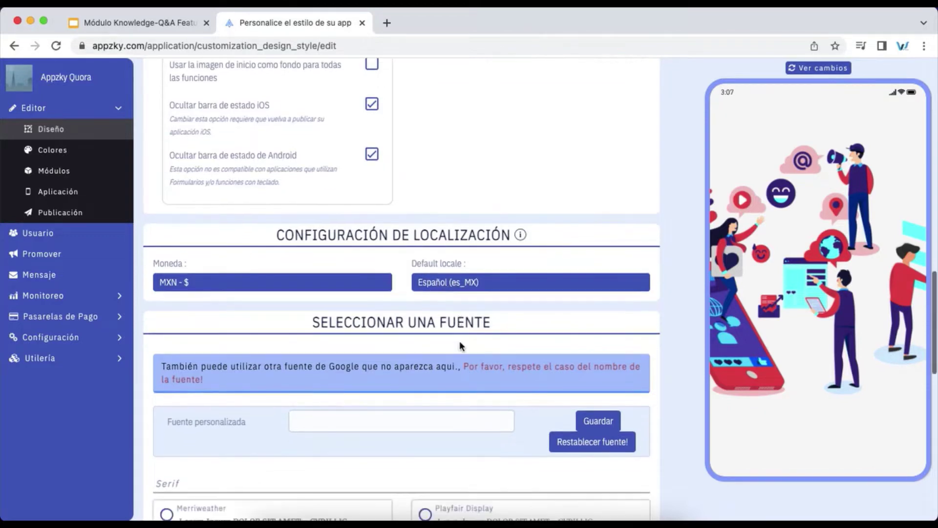
scroll(460, 342, down, 2)
scroll(460, 342, down, 5)
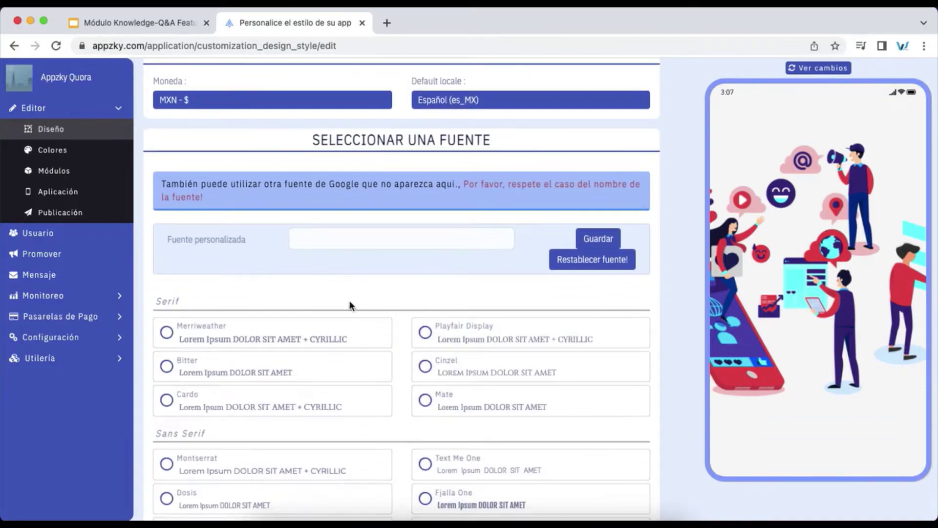
scroll(350, 305, down, 2)
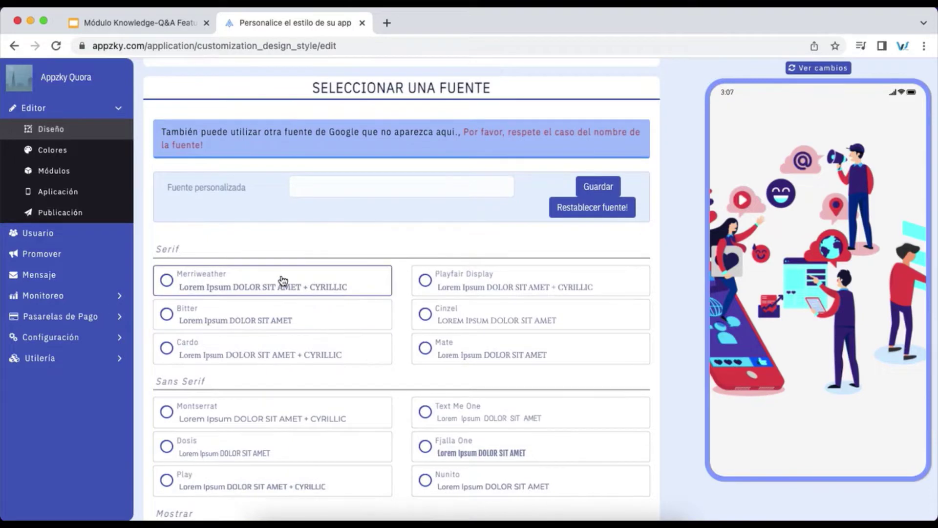
click(274, 411)
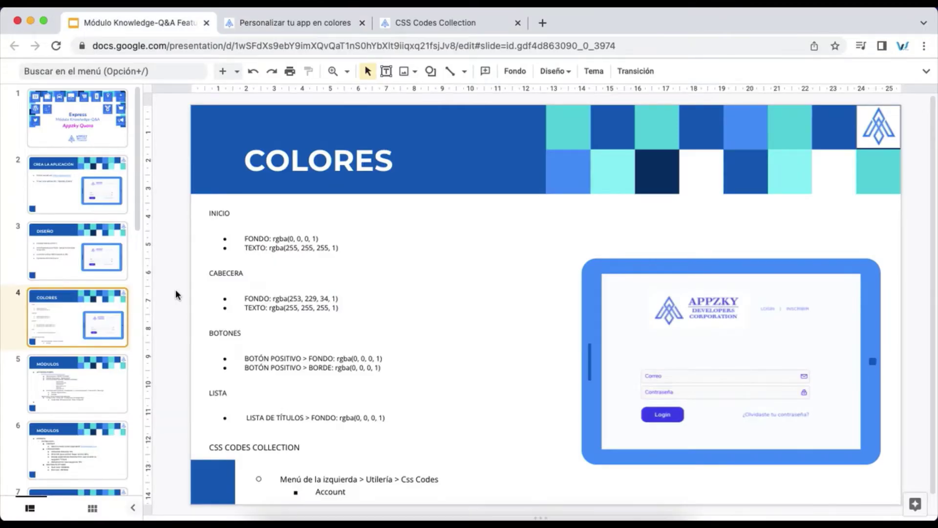
Step: Switch to the 'Personalizar tu app en colores' tab
key(ctrl+Tab)
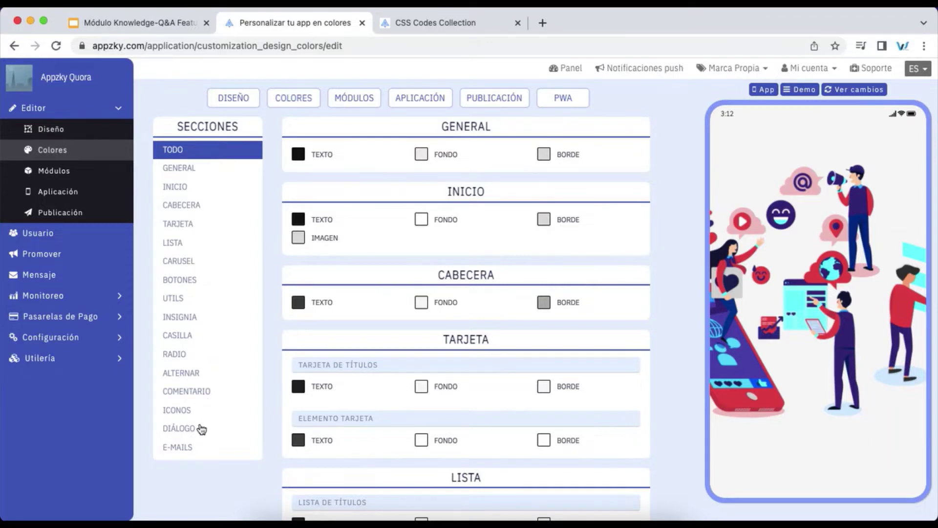
Step: Show only the Botones colour settings and open the Botón text colour picker
click(205, 285)
click(208, 278)
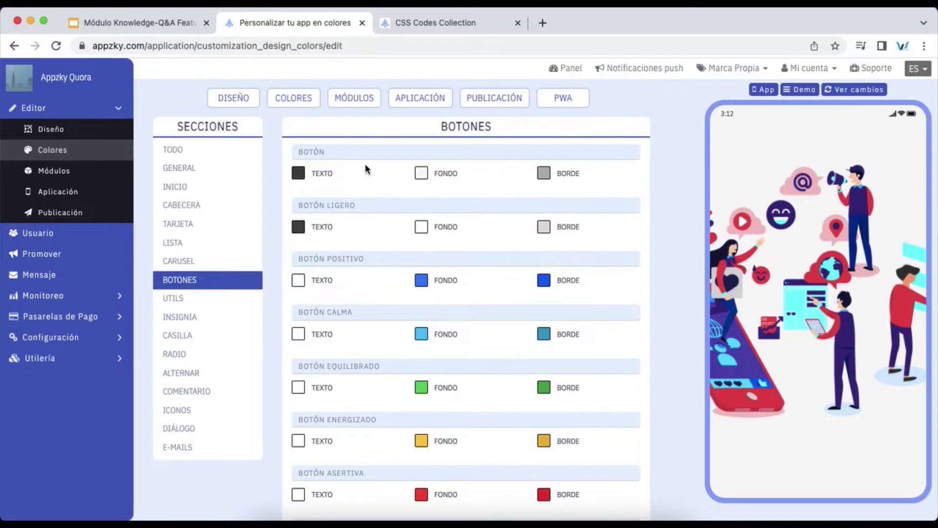
click(299, 176)
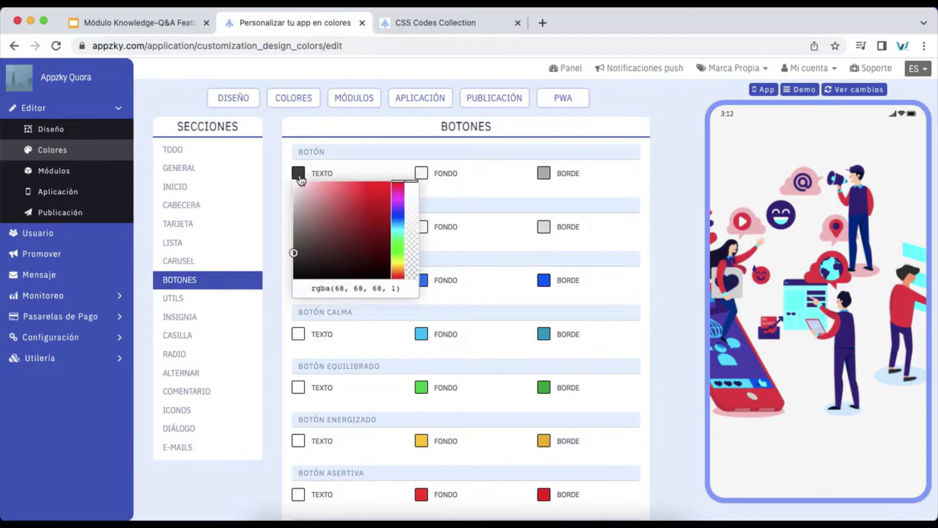
triple_click(357, 288)
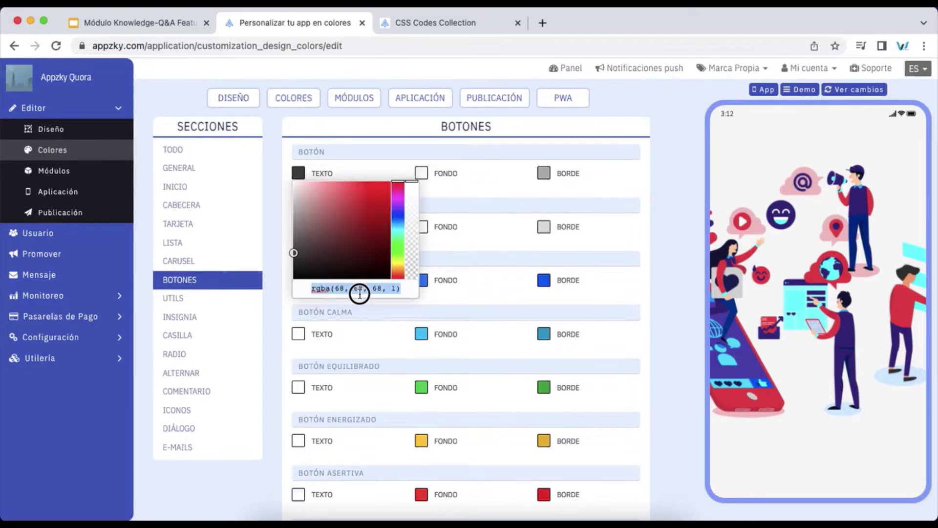
click(308, 288)
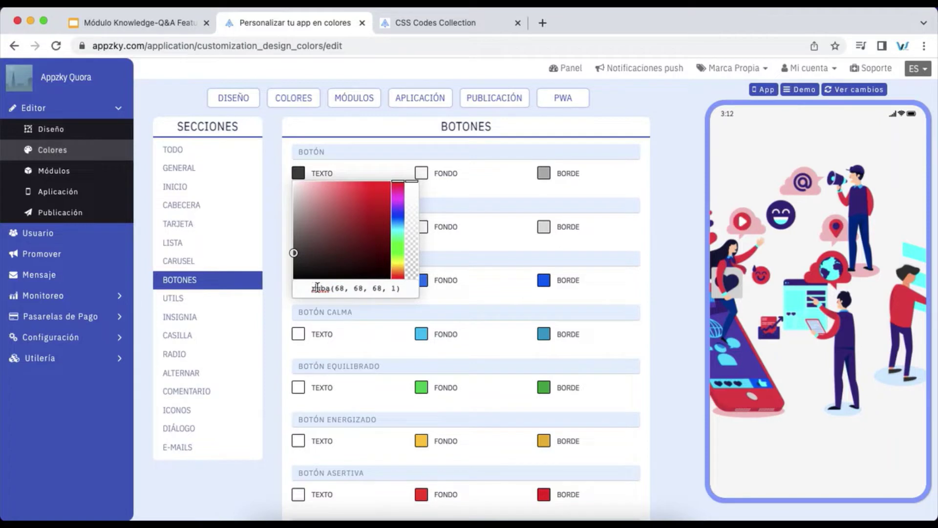
triple_click(396, 288)
key(ctrl+c)
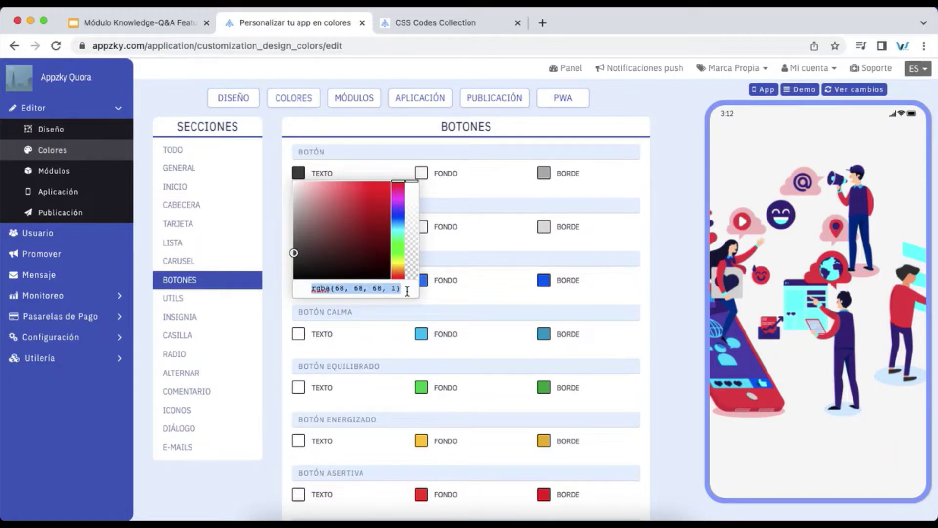
click(407, 289)
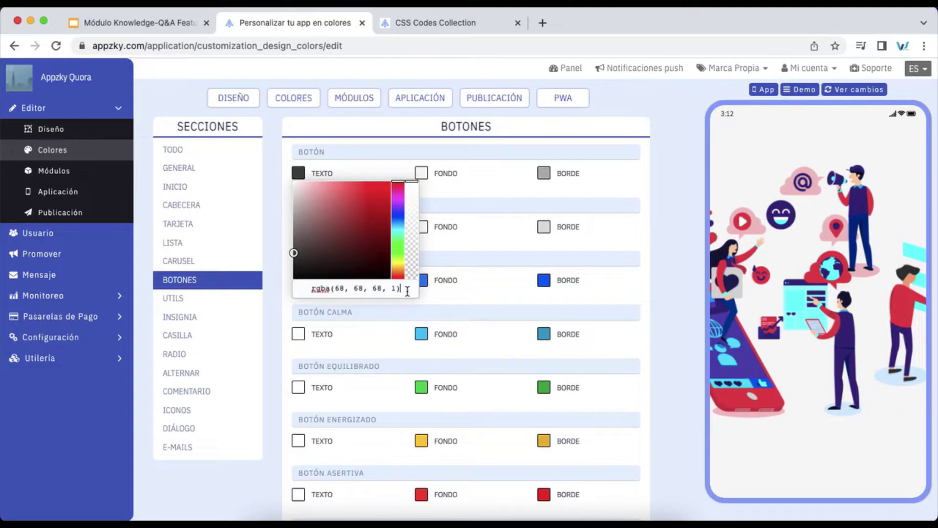
Step: Try red, green and transparent Botón text colours, then restore rgba(68, 68, 68, 1)
click(296, 253)
mouse_move(296, 252)
mouse_down()
mouse_move(346, 209)
mouse_move(356, 185)
mouse_move(368, 203)
mouse_move(376, 183)
mouse_up()
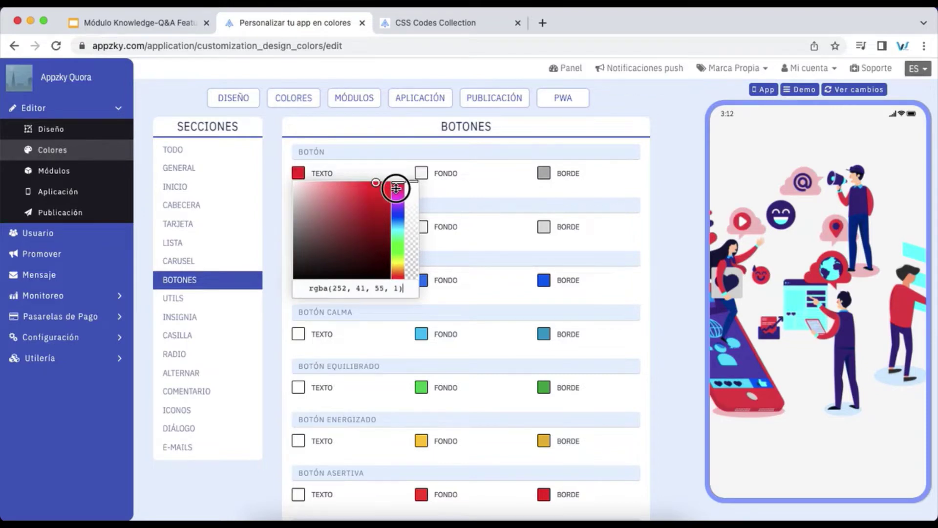
click(400, 244)
mouse_move(412, 183)
mouse_down()
mouse_move(423, 291)
mouse_move(411, 177)
mouse_up()
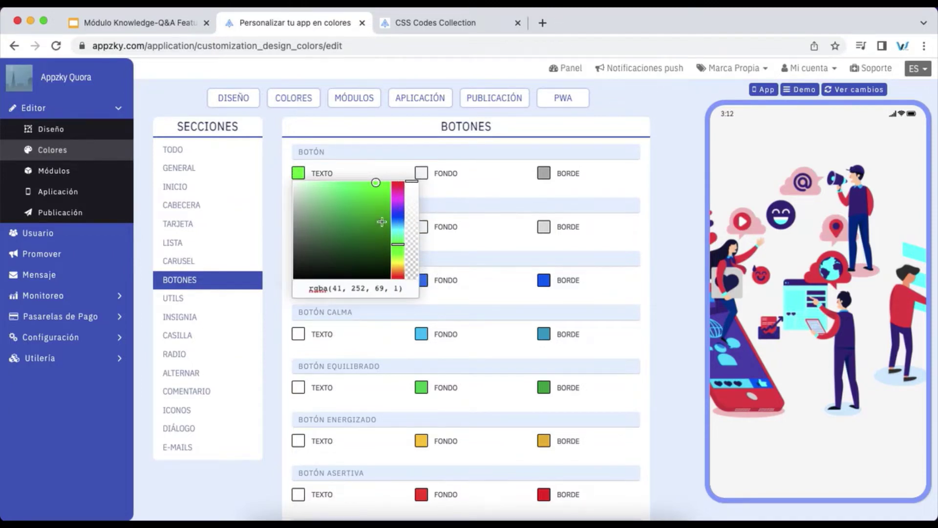
triple_click(347, 289)
key(ctrl+v)
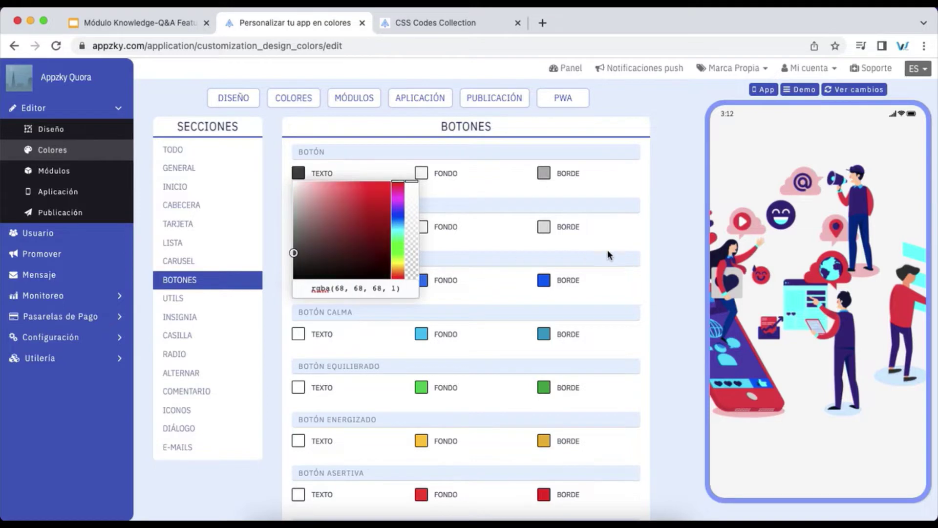
click(608, 250)
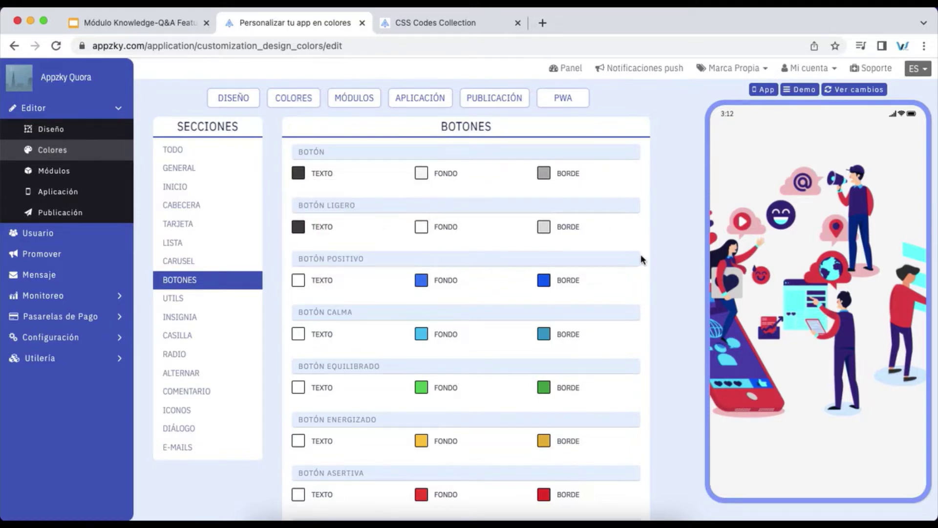
Step: Type a test rule 'div{color:yellow' in the SCSS editor, delete it, and go to CSS Codes Collection
scroll(652, 264, down, 15)
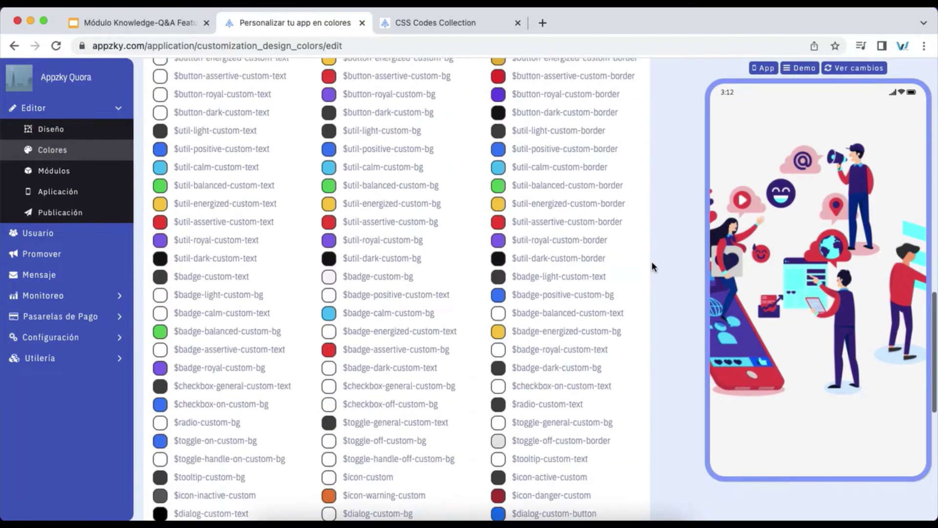
scroll(652, 264, up, 8)
scroll(652, 267, down, 5)
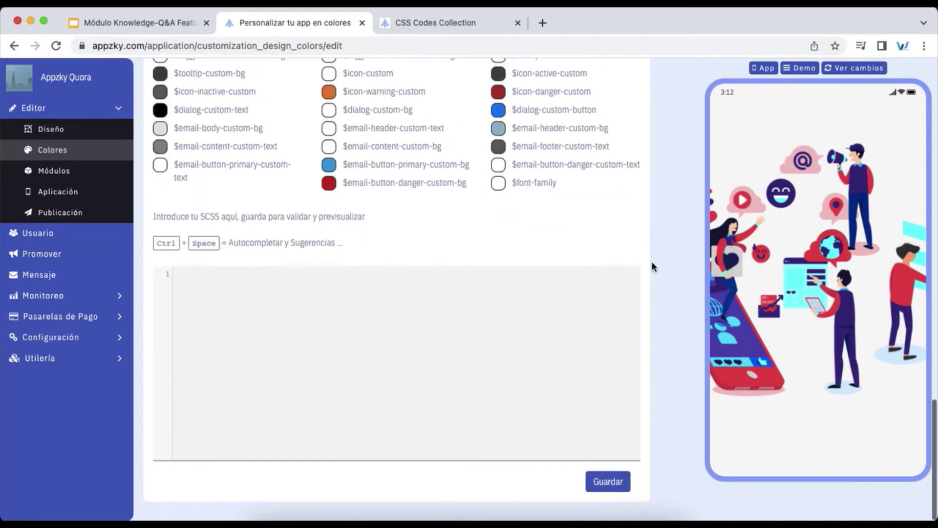
click(517, 326)
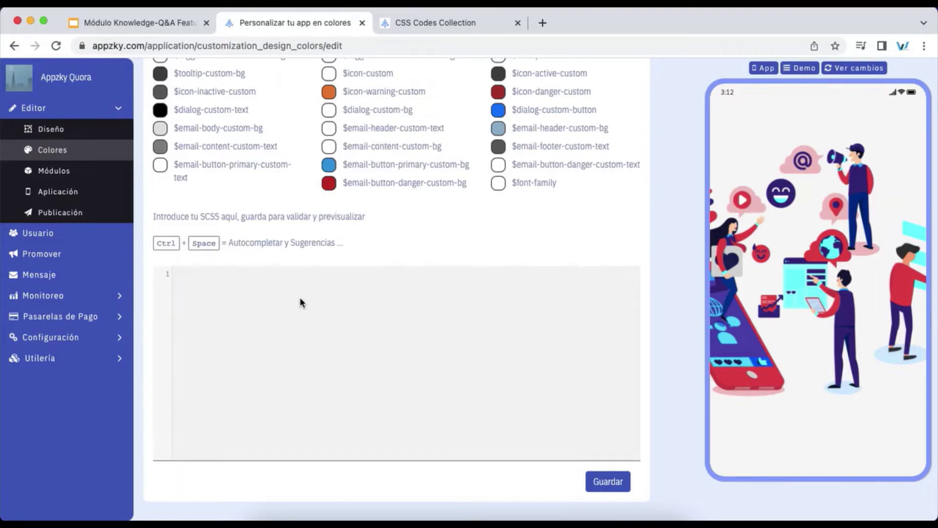
text(div{co)
text(lor:yell)
text(ow;)
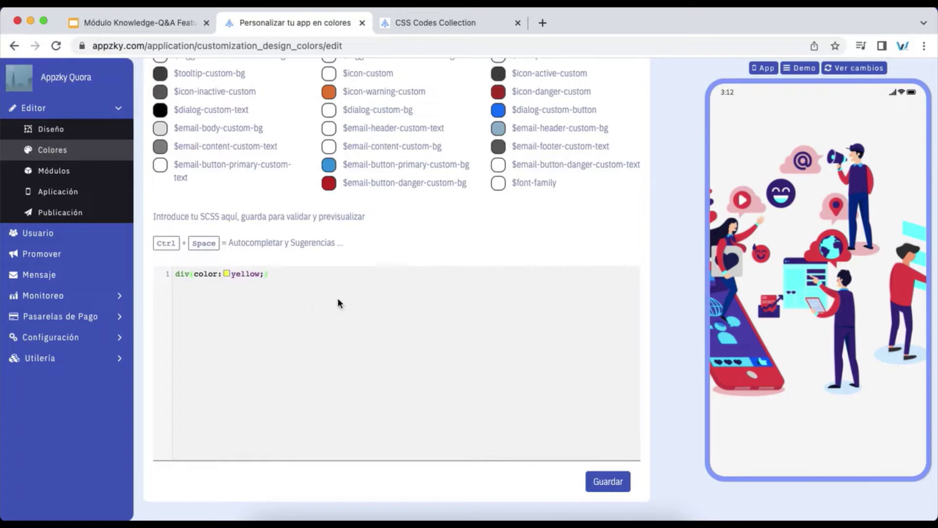
key(ctrl+a)
key(BackSpace)
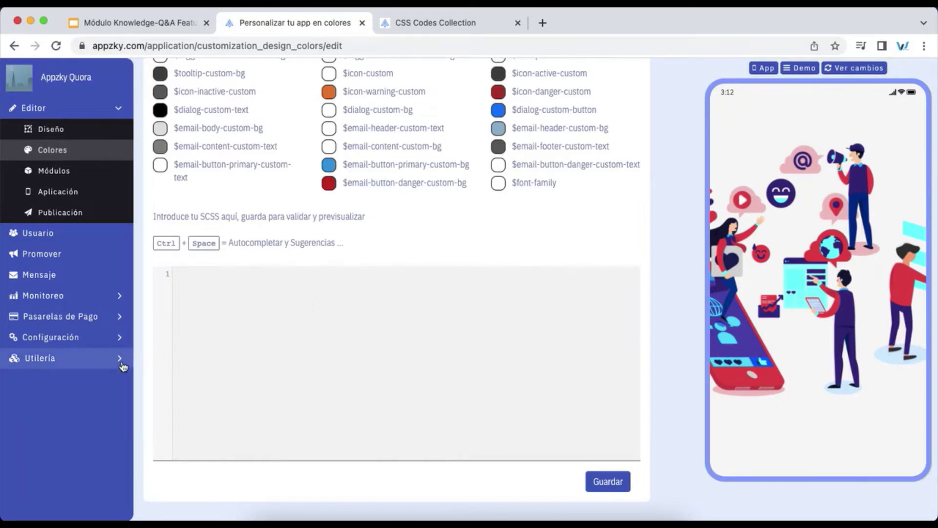
click(448, 21)
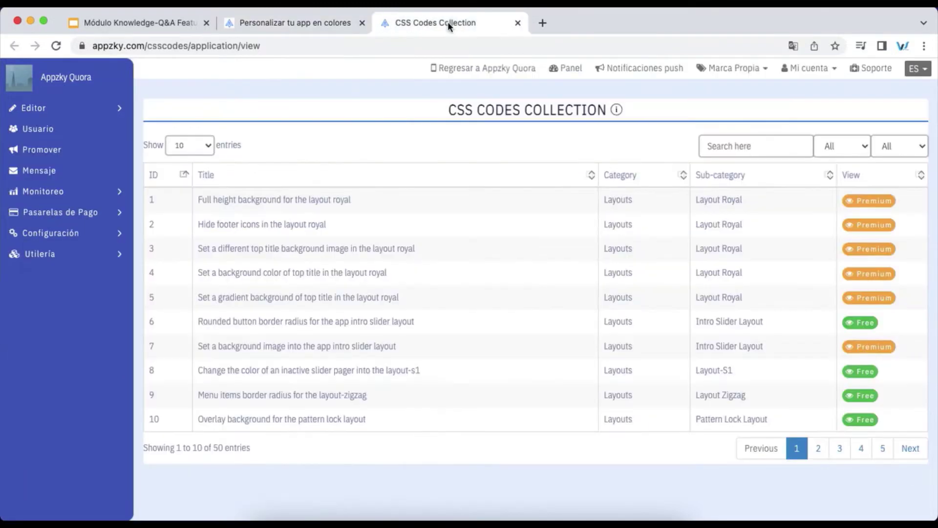
Step: Expand Utilería, check the slide's 'Account' note, and search the CSS codes for 'account'
click(124, 255)
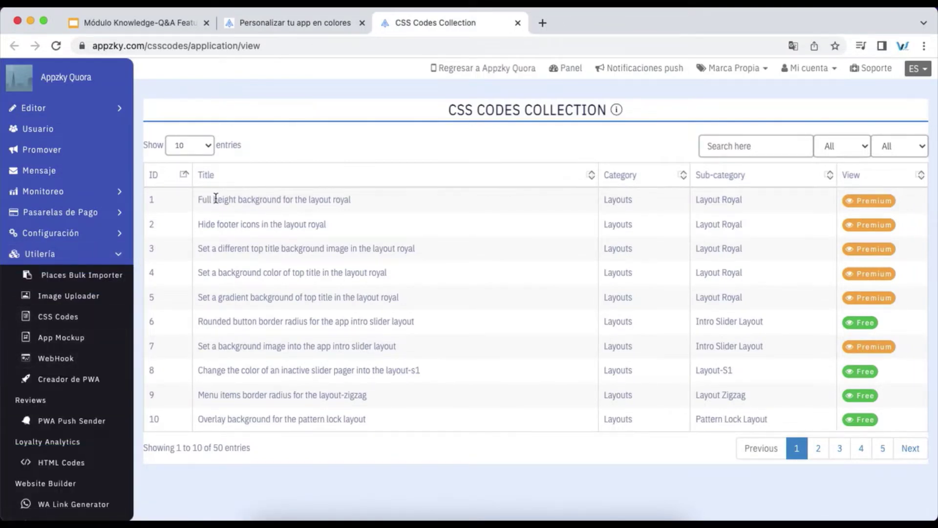
click(268, 25)
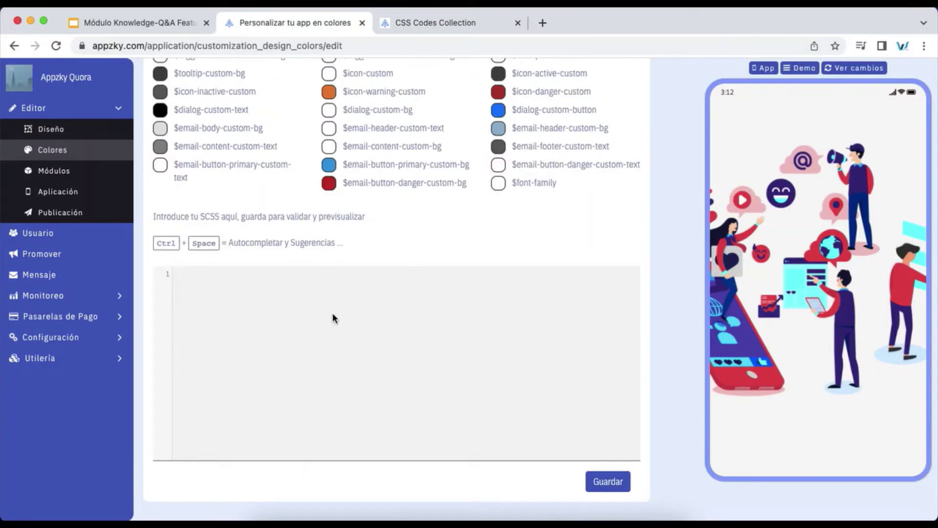
click(141, 23)
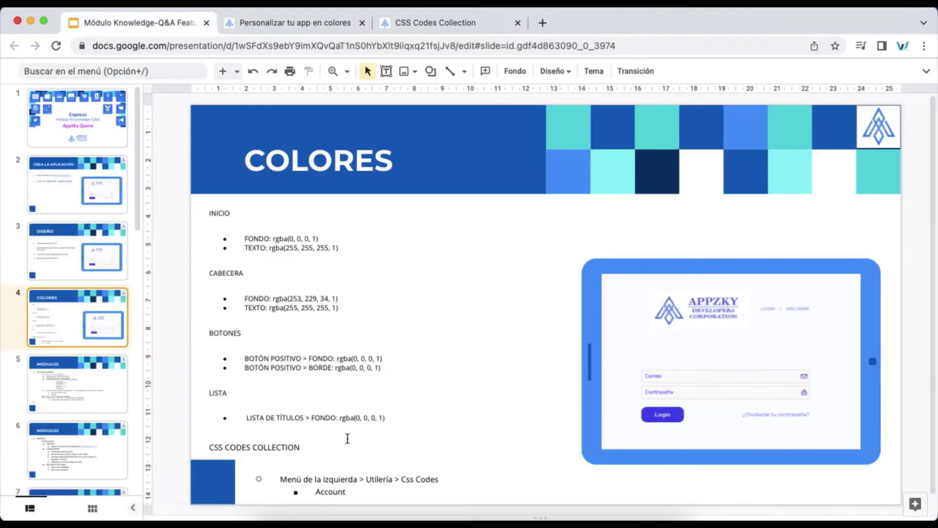
double_click(335, 491)
click(430, 23)
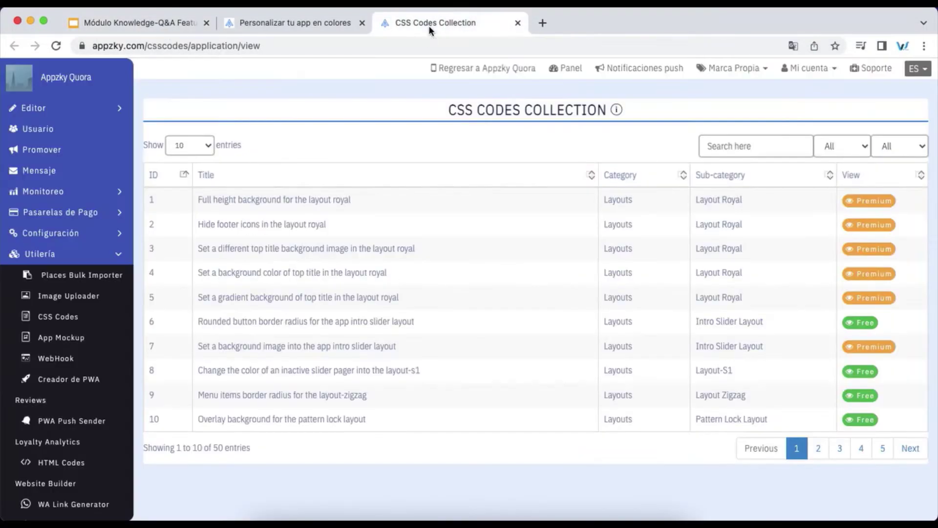
click(774, 146)
text(account)
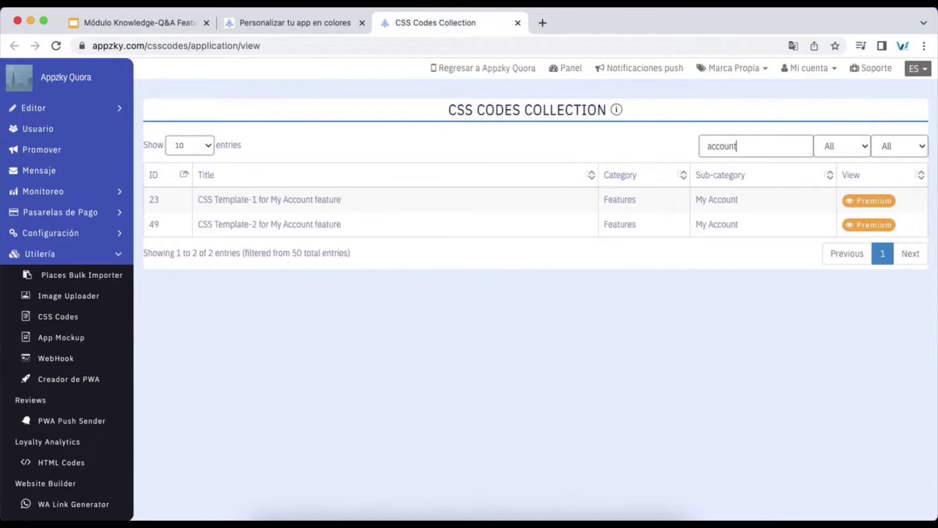
Step: Preview CSS Template-1 for My Account feature and copy its CSS code to the clipboard
click(879, 201)
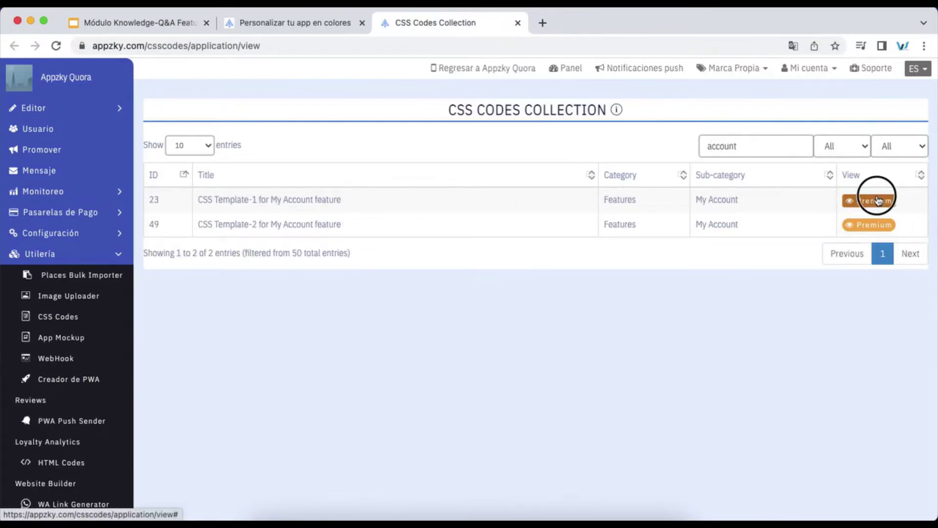
scroll(436, 209, down, 1)
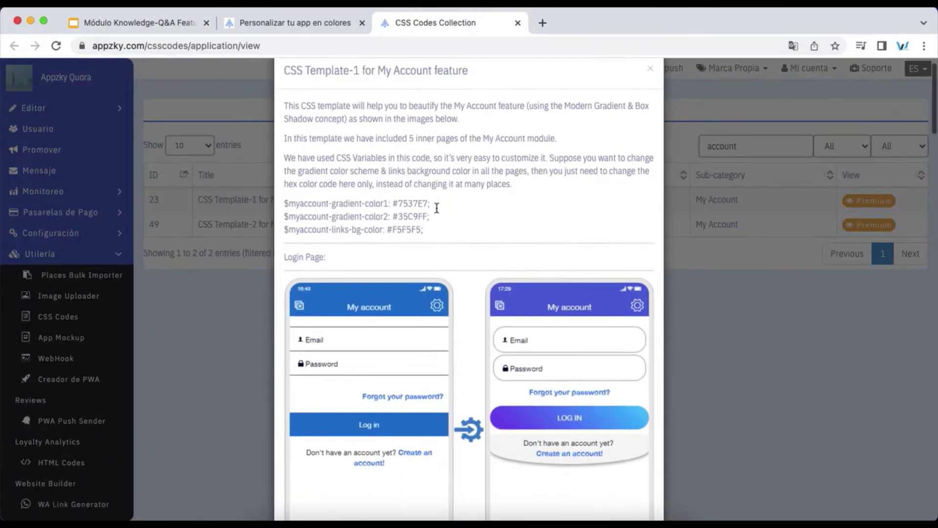
scroll(436, 211, down, 4)
scroll(436, 211, down, 1)
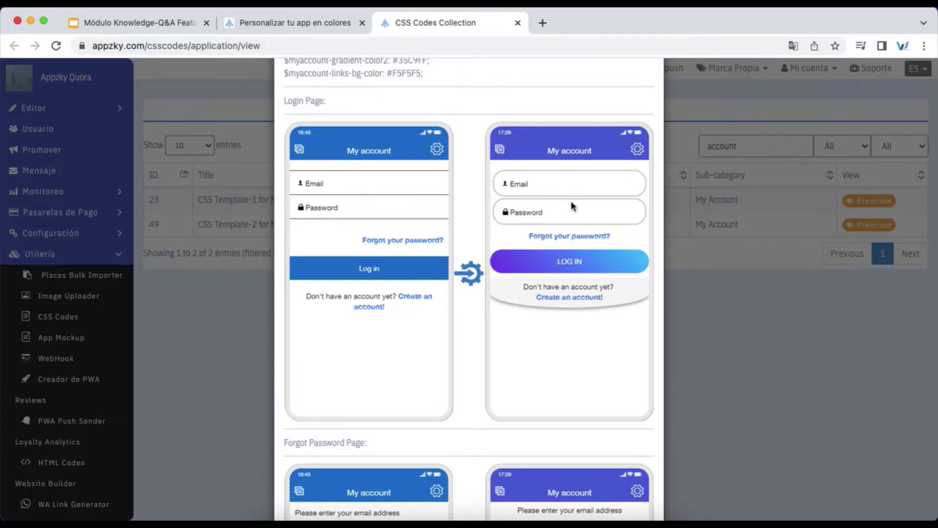
scroll(576, 303, down, 7)
scroll(577, 303, down, 7)
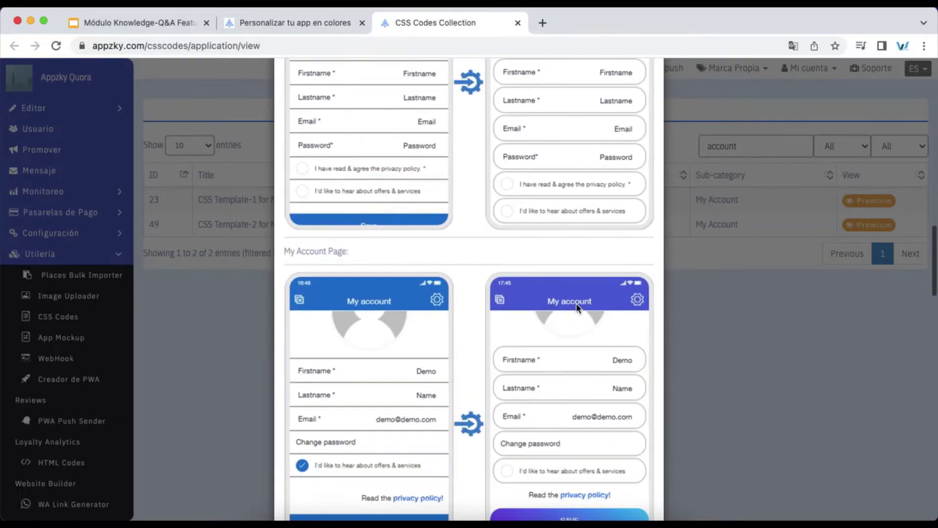
scroll(577, 303, down, 7)
scroll(576, 303, down, 7)
scroll(576, 303, up, 1)
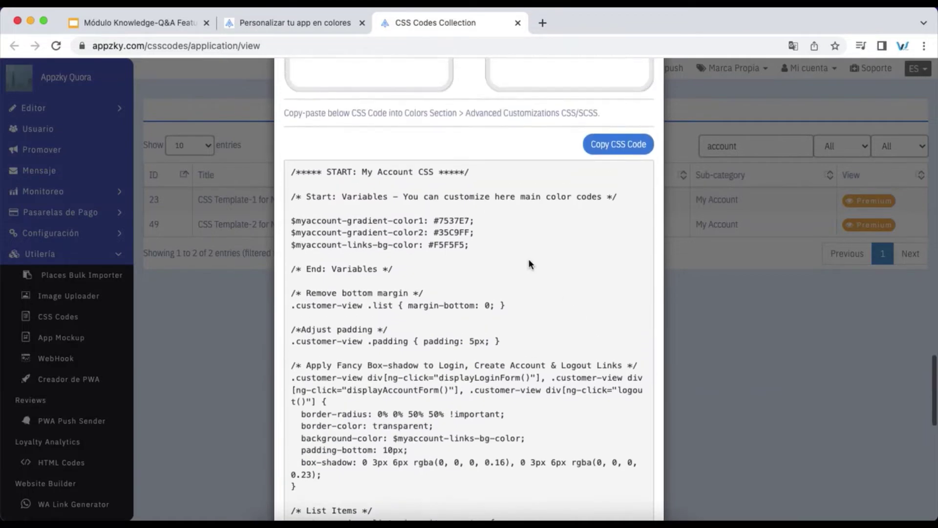
click(608, 151)
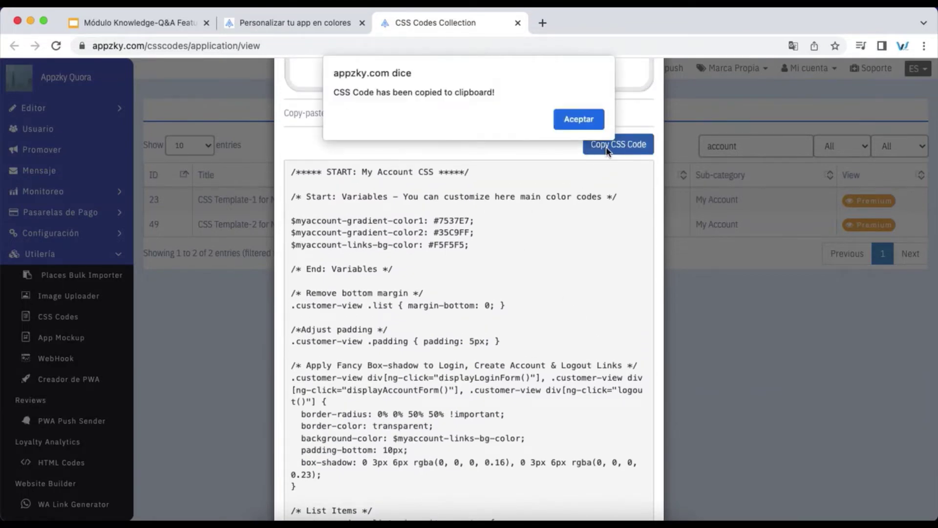
click(586, 120)
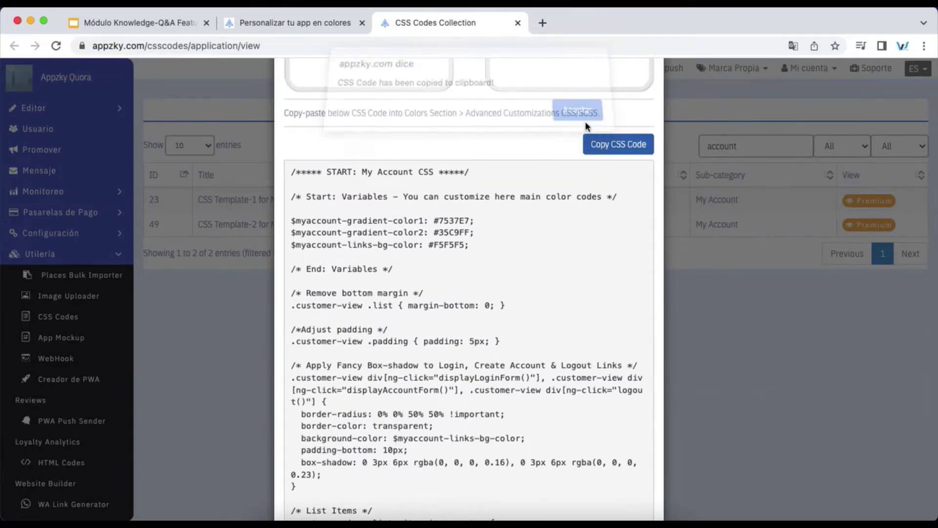
Step: Paste the My Account CSS into the Colores page's SCSS editor and save it
click(329, 23)
click(415, 338)
key(ctrl+v)
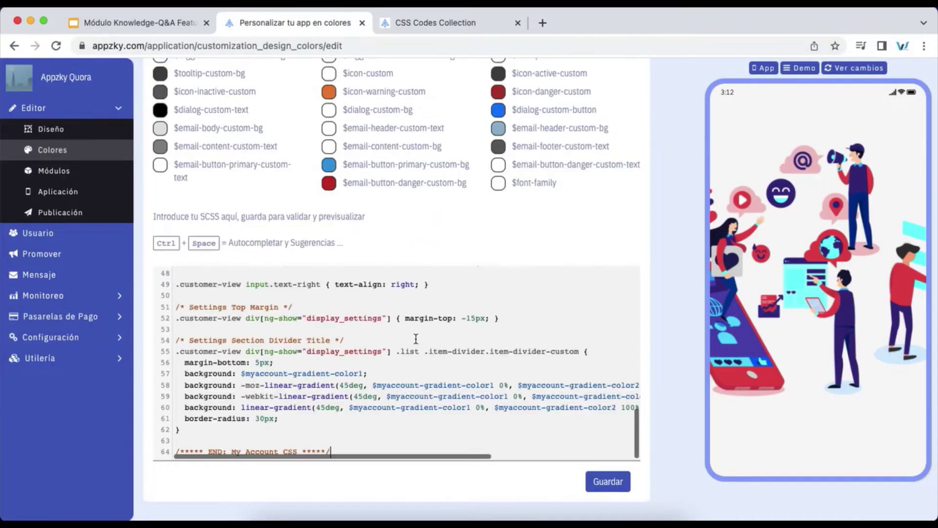
click(606, 481)
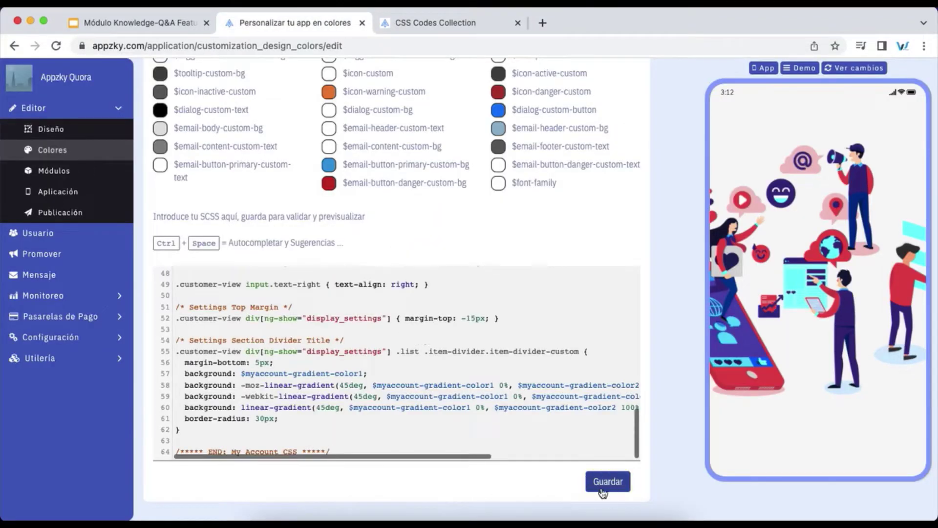
click(622, 473)
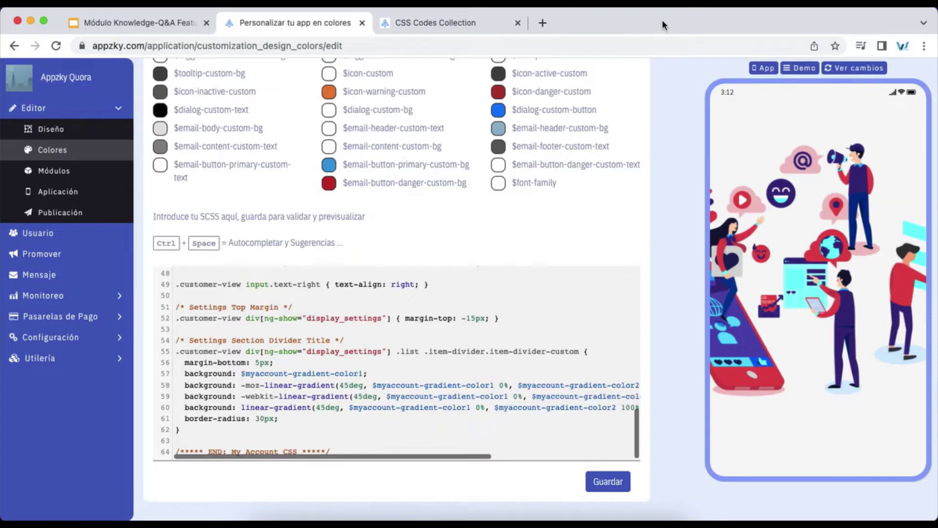
click(620, 480)
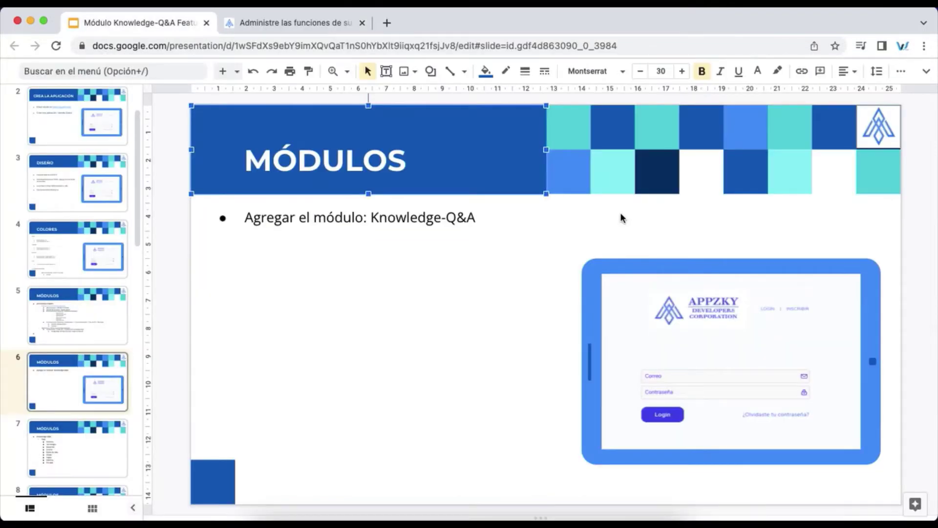
Step: Copy the module name Knowledge-Q&A from the presentation slide
key(ctrl+Tab)
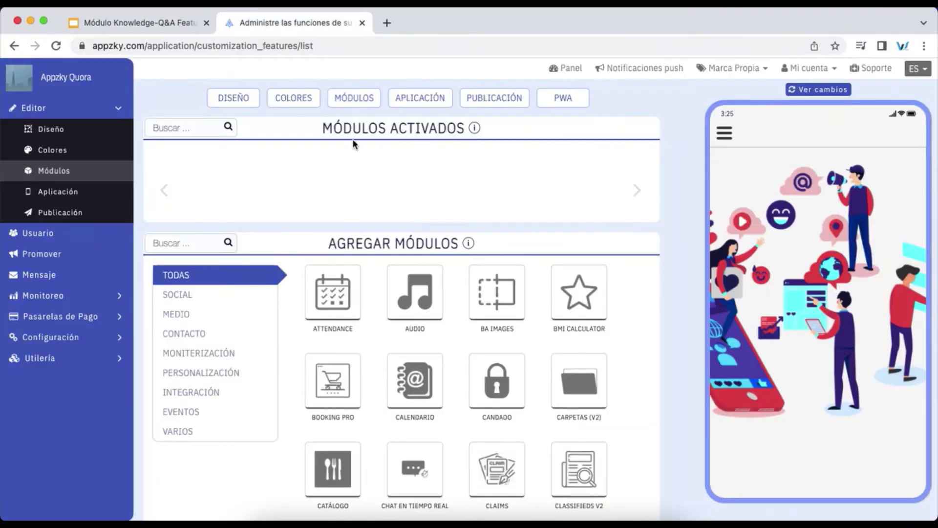
key(ctrl+shift+Tab)
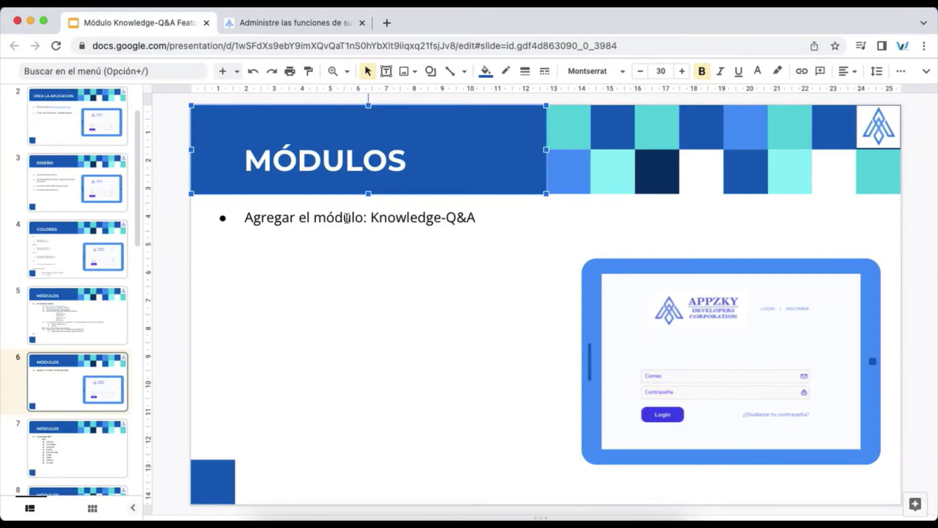
click(349, 218)
drag(372, 217, 465, 218)
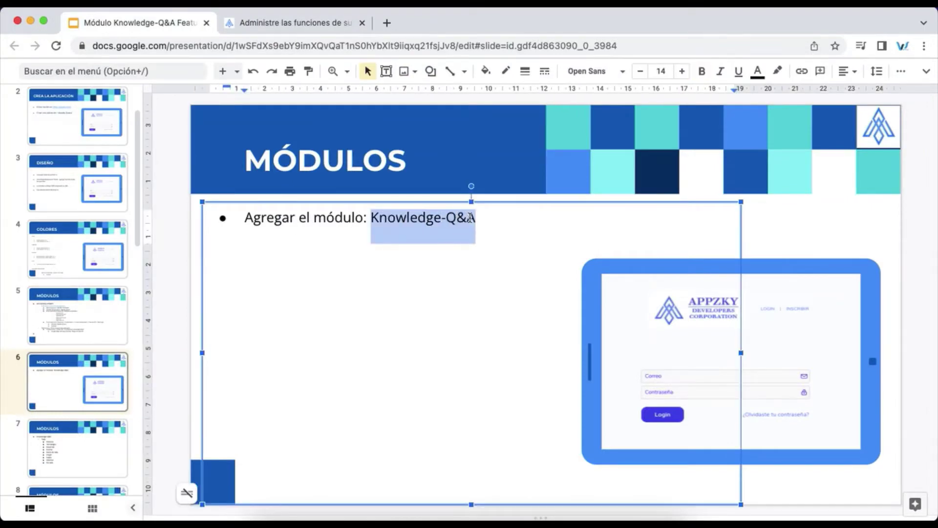
key(ctrl+c)
Step: Search Agregar Módulos for Knowledge and add the Knowledge module to the app
key(ctrl+Tab)
click(207, 244)
key(ctrl+v)
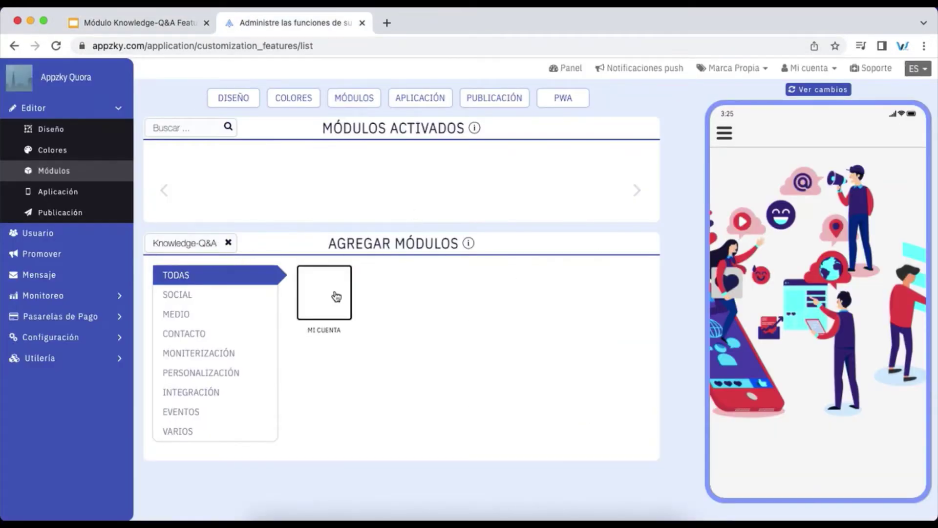
key(BackSpace)
key(BackSpace)
key(BackSpace)
key(BackSpace)
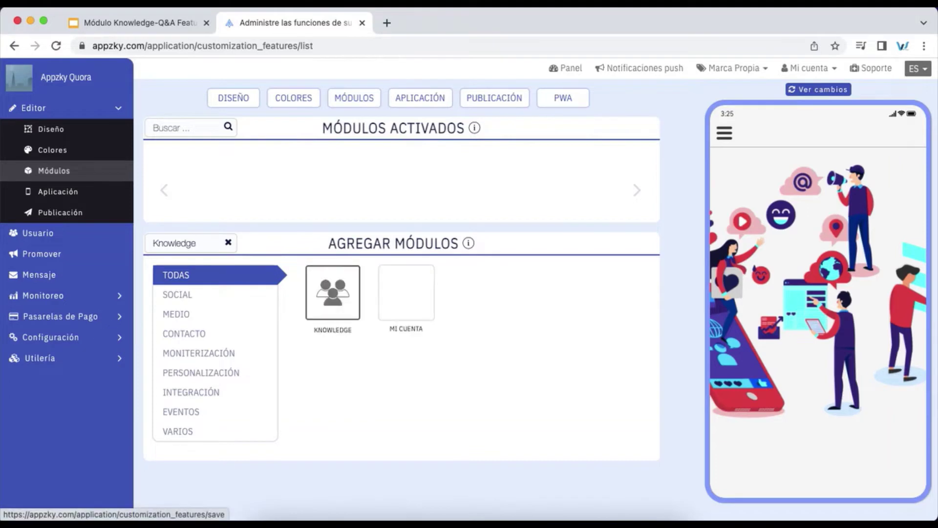
click(338, 299)
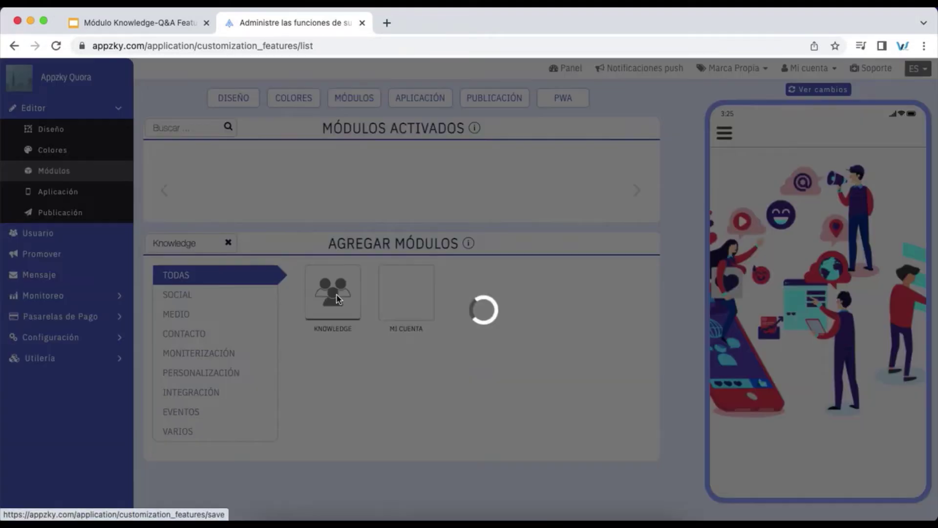
key(ctrl+shift+Tab)
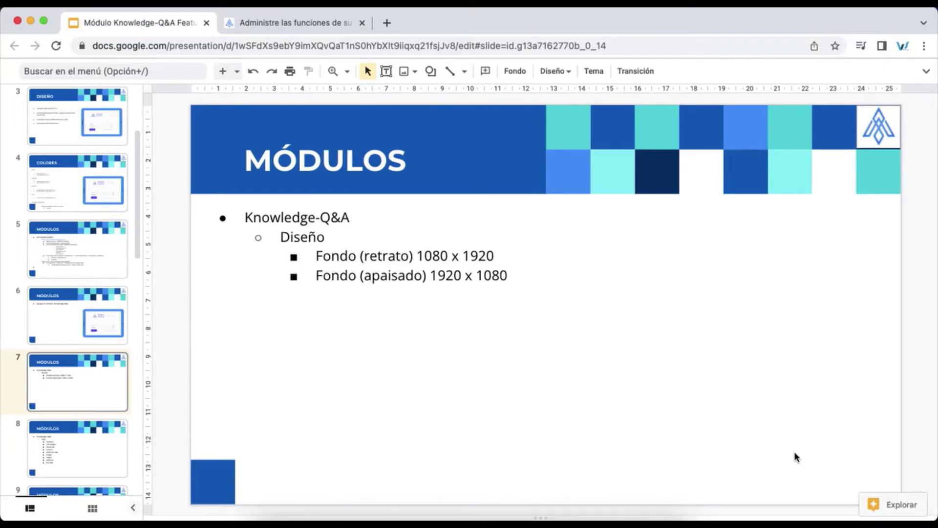
key(ctrl+Tab)
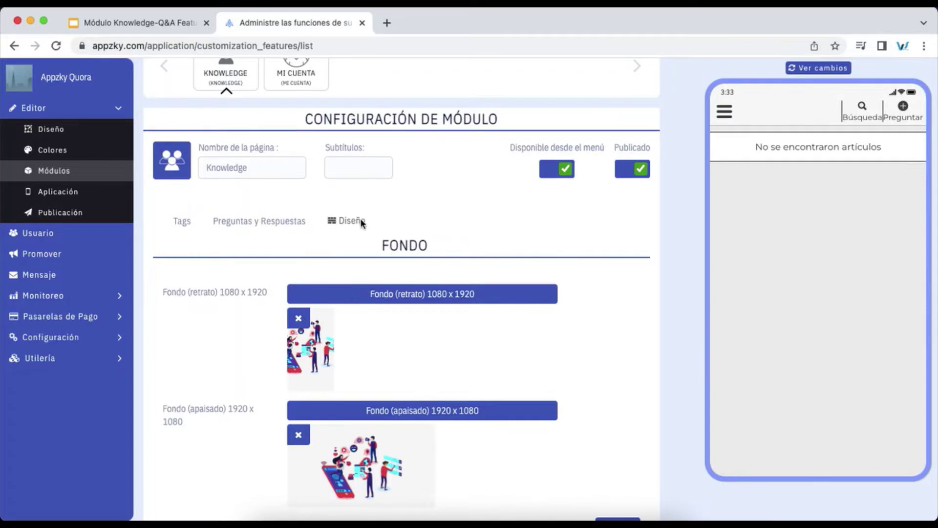
Step: Save the Knowledge module's portrait and landscape background settings
scroll(624, 304, down, 1)
scroll(624, 304, down, 4)
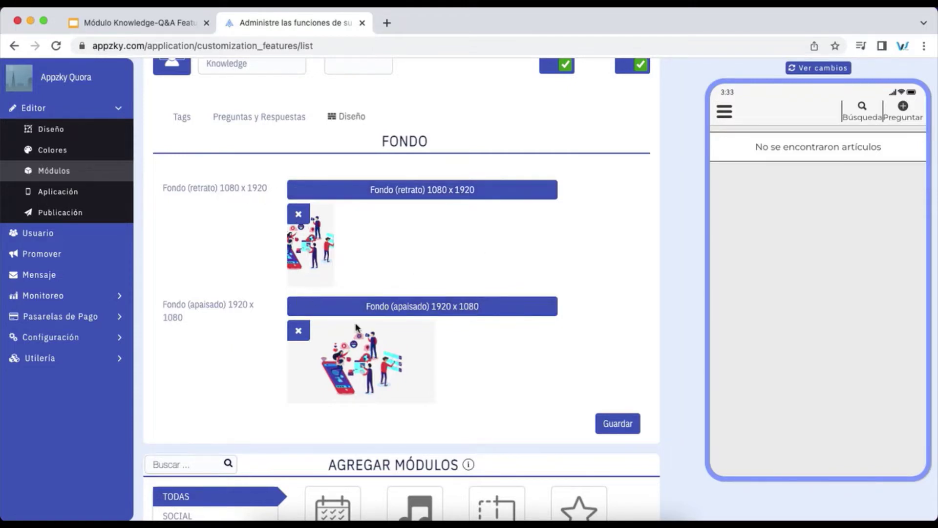
scroll(490, 386, up, 3)
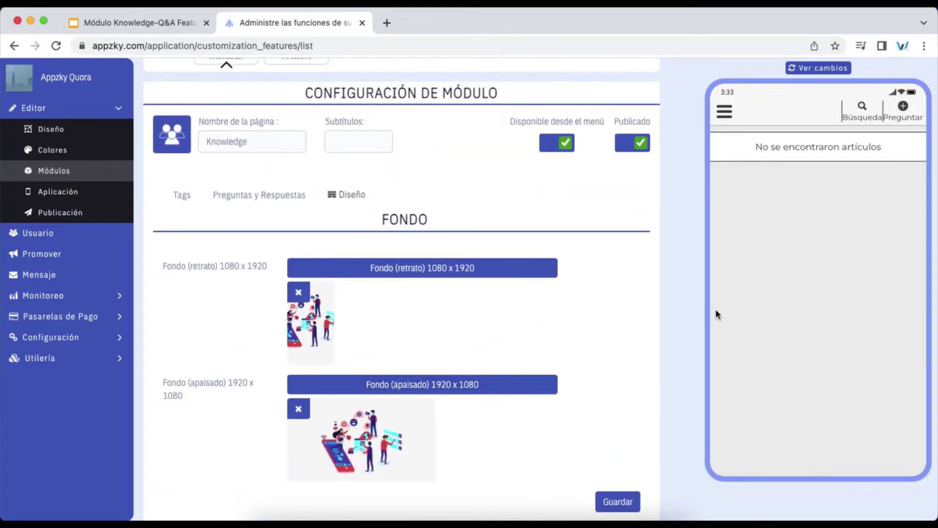
click(628, 500)
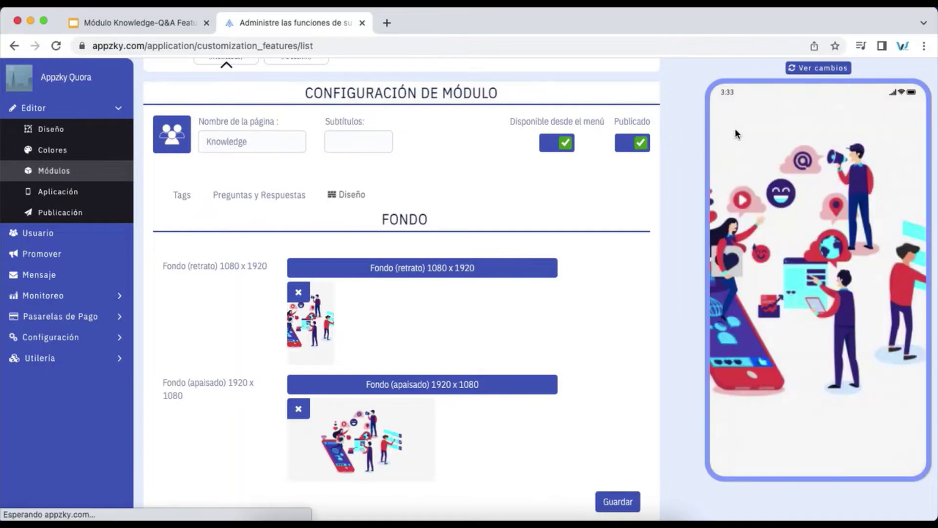
Step: Show the Knowledge page through the phone preview's side menu
click(724, 118)
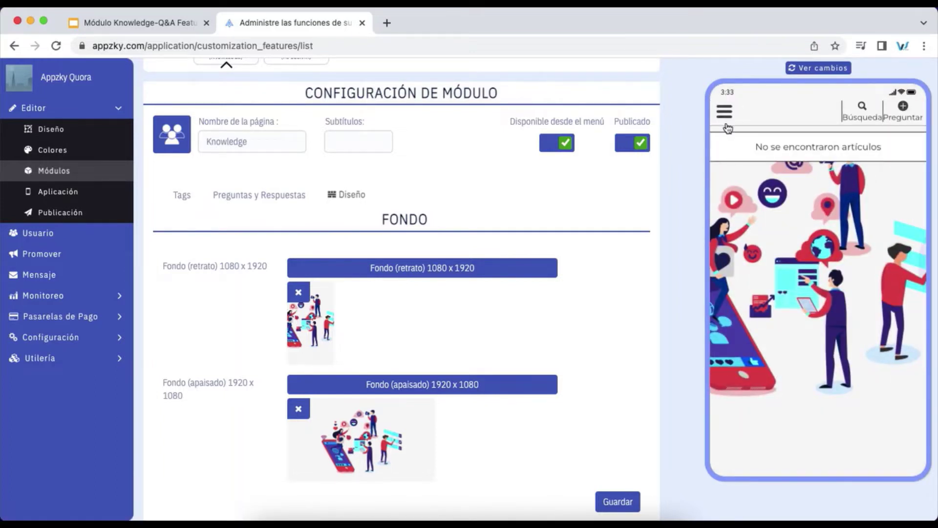
click(756, 122)
scroll(271, 88, up, 3)
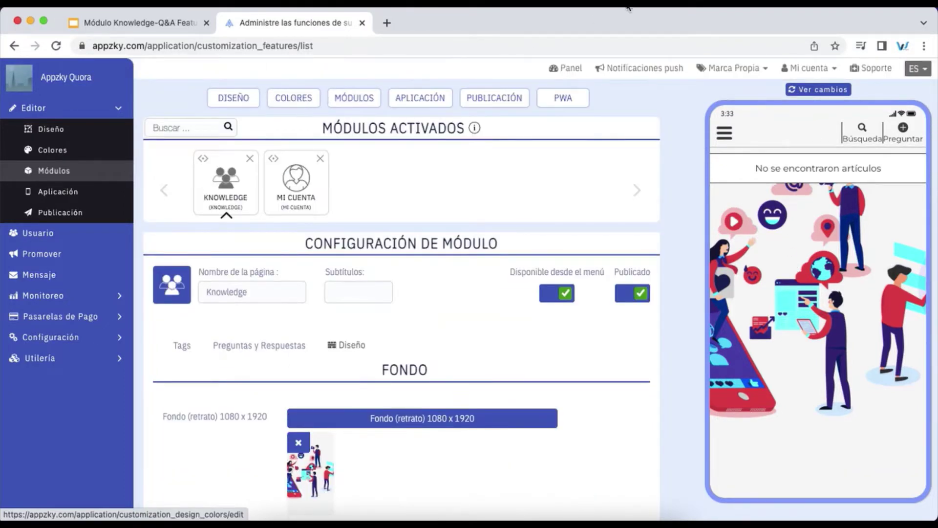
Step: Add the Noticias tag to the Knowledge module, copying its name from the slide
key(ctrl+shift+Tab)
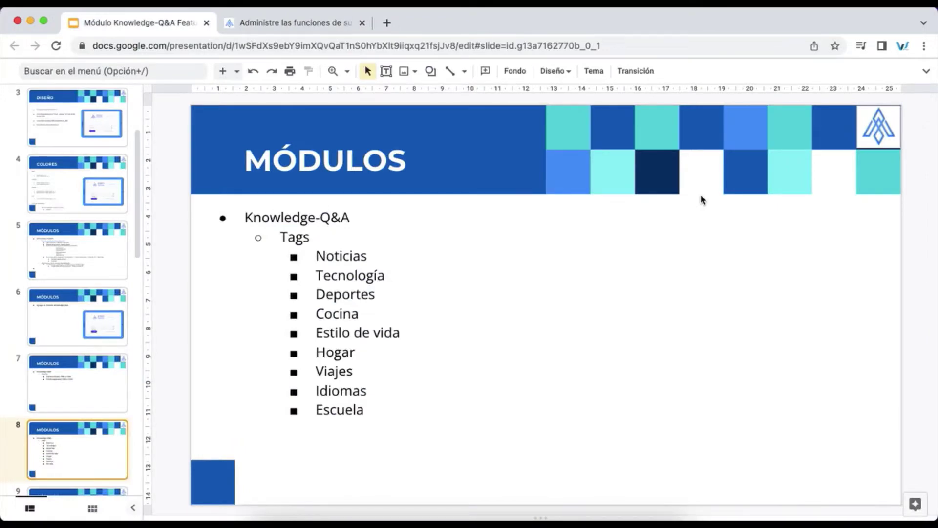
key(ctrl+Tab)
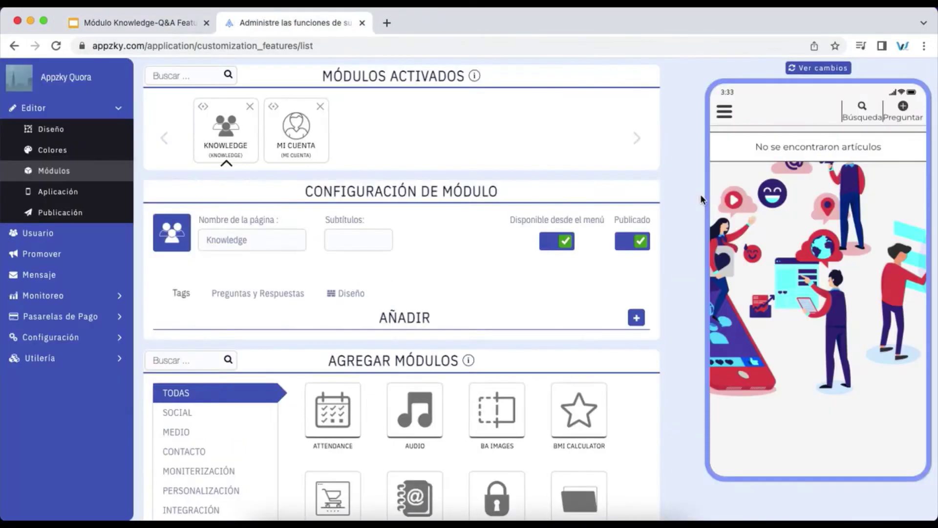
scroll(474, 194, up, 1)
scroll(474, 194, up, 1)
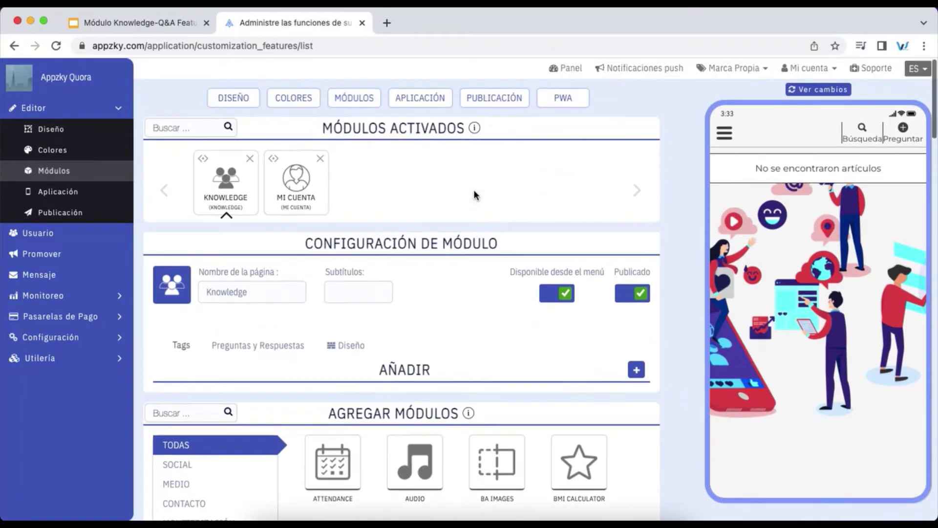
scroll(253, 253, down, 2)
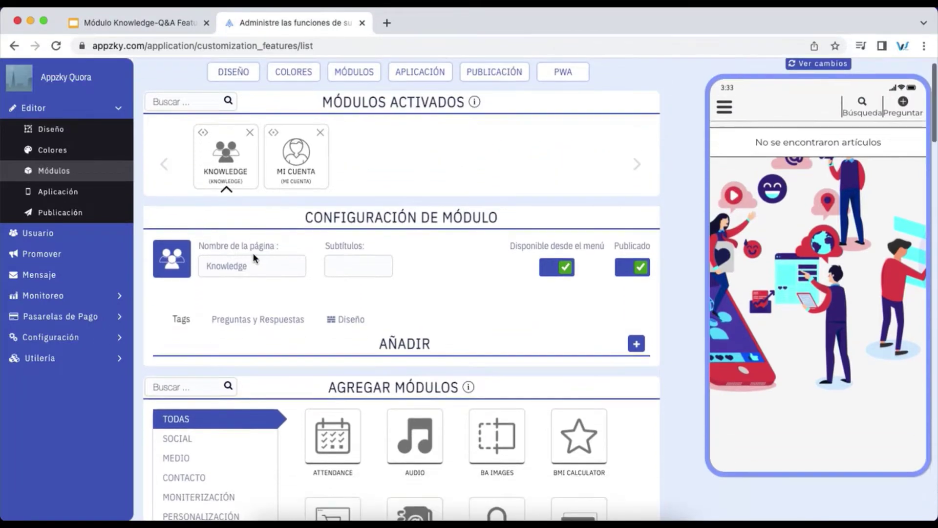
scroll(253, 253, down, 1)
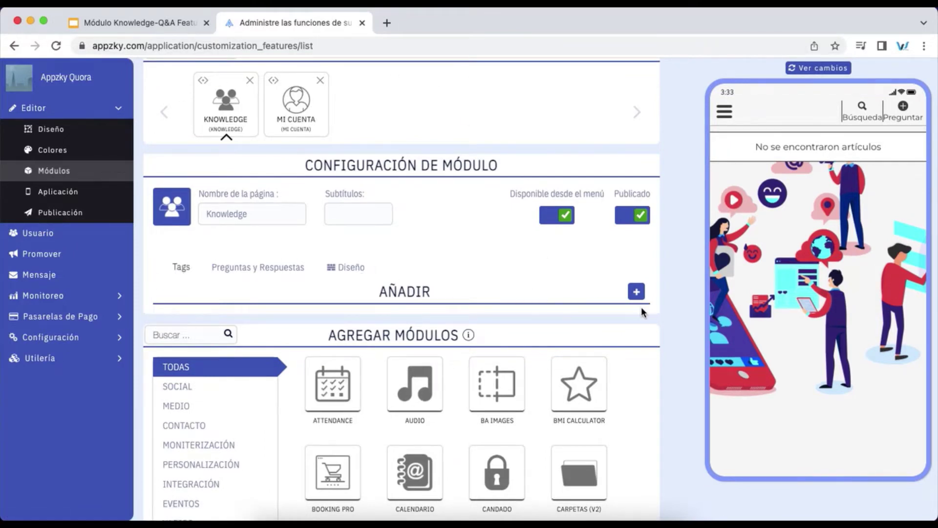
scroll(641, 308, down, 1)
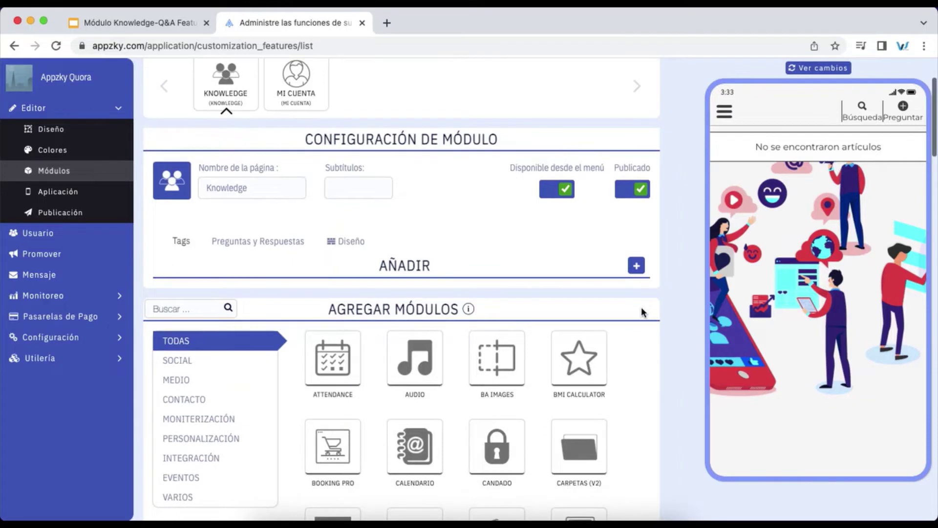
click(636, 267)
key(ctrl+Tab)
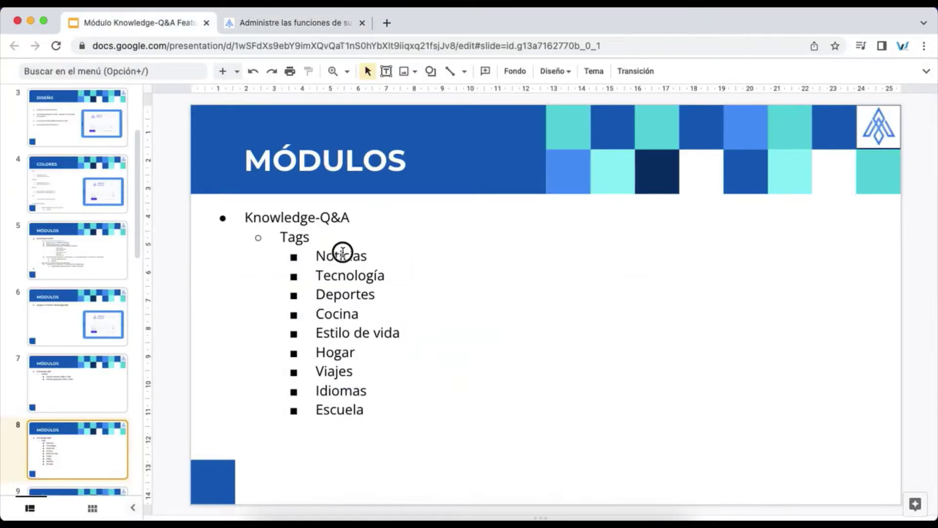
double_click(342, 252)
key(ctrl+Tab)
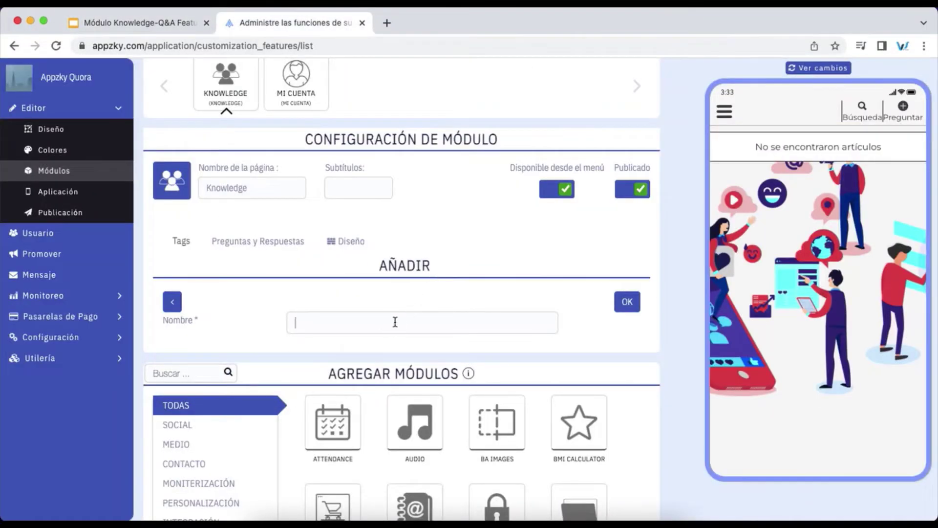
key(ctrl+v)
click(628, 302)
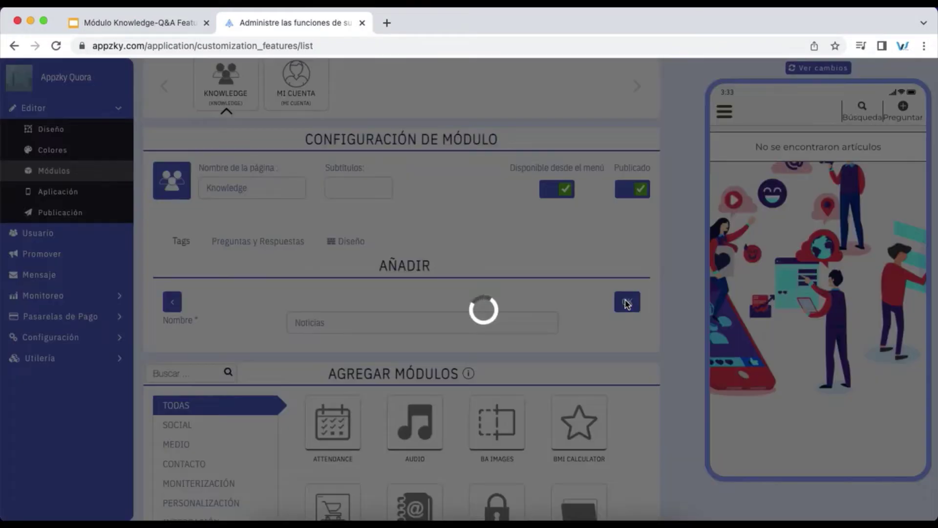
Step: Add the Tecnología tag to the Knowledge module
key(ctrl+Tab)
double_click(361, 271)
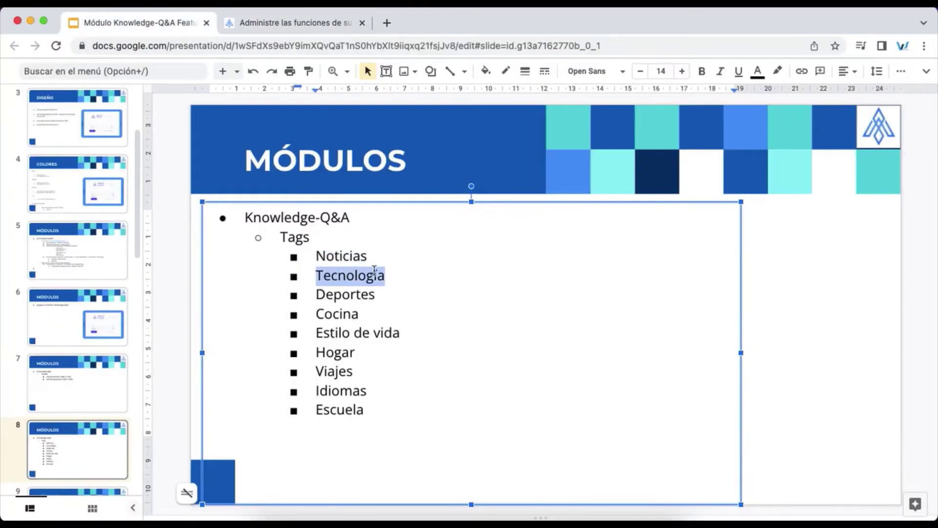
key(ctrl+Tab)
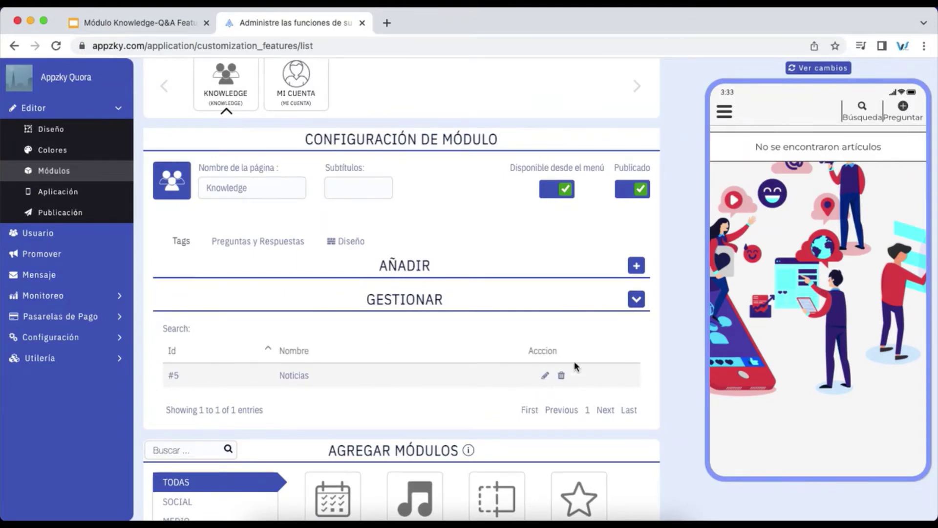
click(637, 267)
click(485, 322)
text(Tecnología)
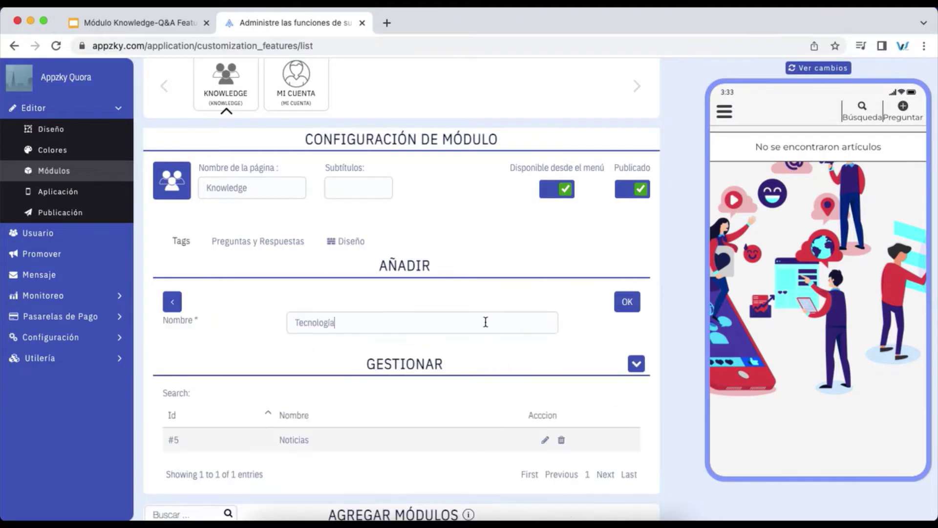
click(628, 302)
Step: Add the Deportes tag to the Knowledge module
key(ctrl+shift+Tab)
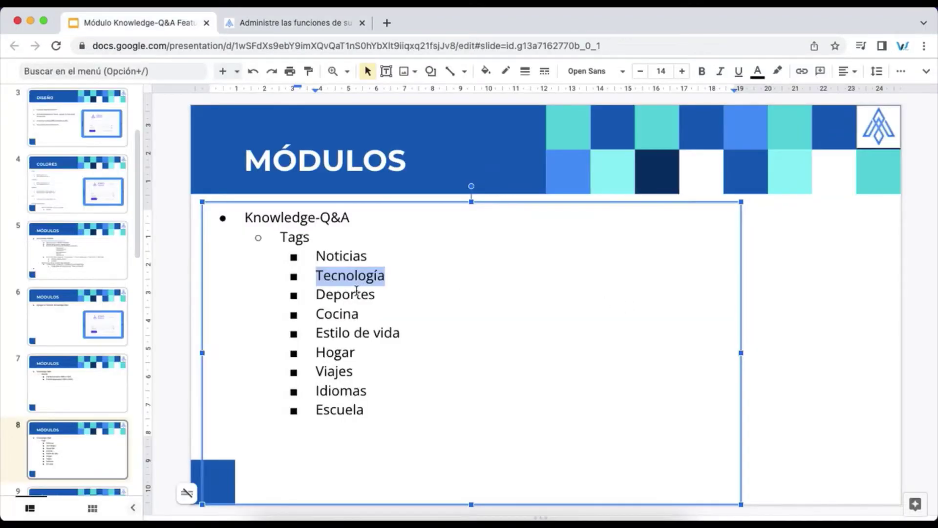
double_click(356, 292)
key(ctrl+c)
key(ctrl+Tab)
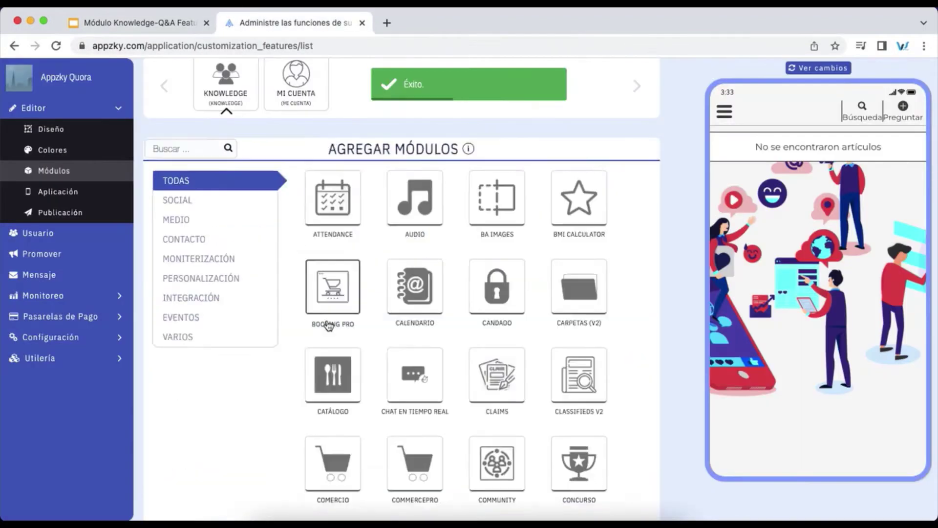
click(637, 266)
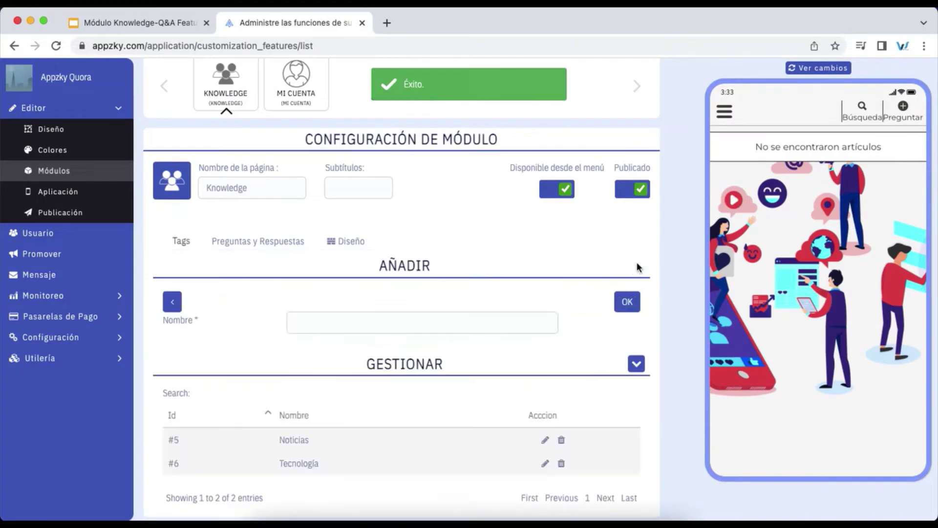
click(500, 317)
key(ctrl+v)
click(627, 301)
Step: Add the Cocina tag to the Knowledge module
key(ctrl+shift+Tab)
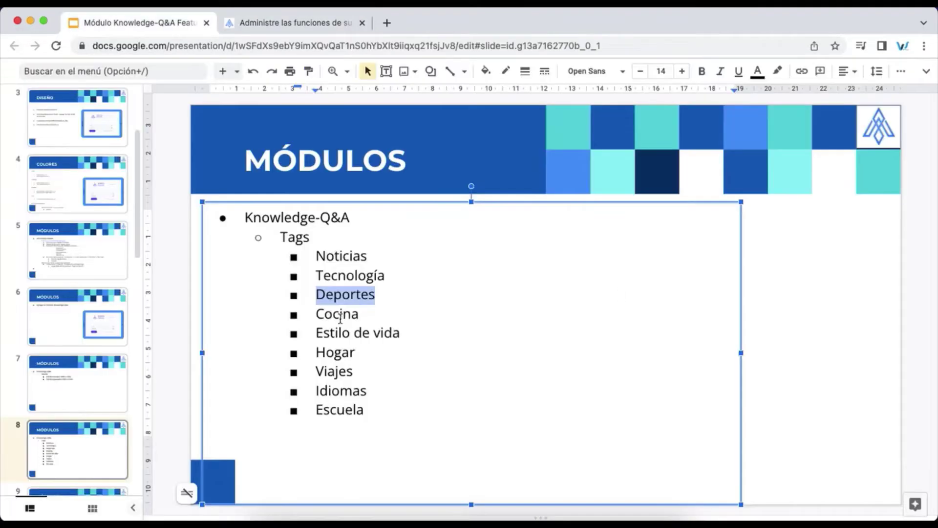
double_click(340, 315)
key(ctrl+c)
key(ctrl+Tab)
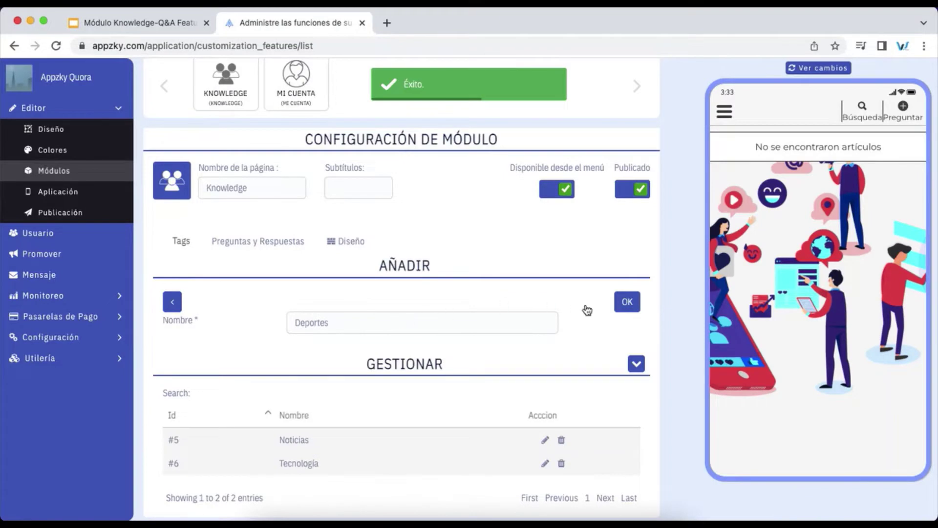
click(627, 300)
click(638, 268)
click(488, 323)
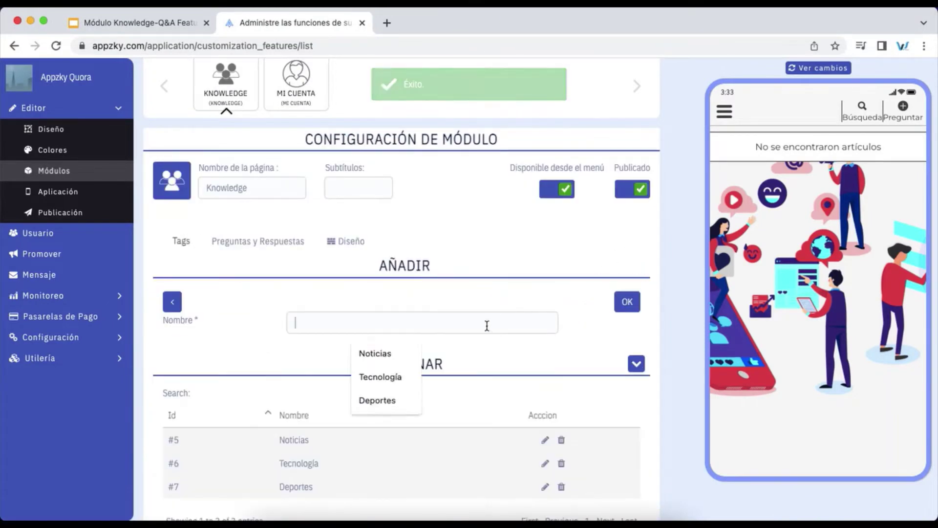
key(ctrl+v)
click(635, 299)
Step: Add the Estilo de vida tag to the Knowledge module
key(ctrl+shift+Tab)
click(327, 331)
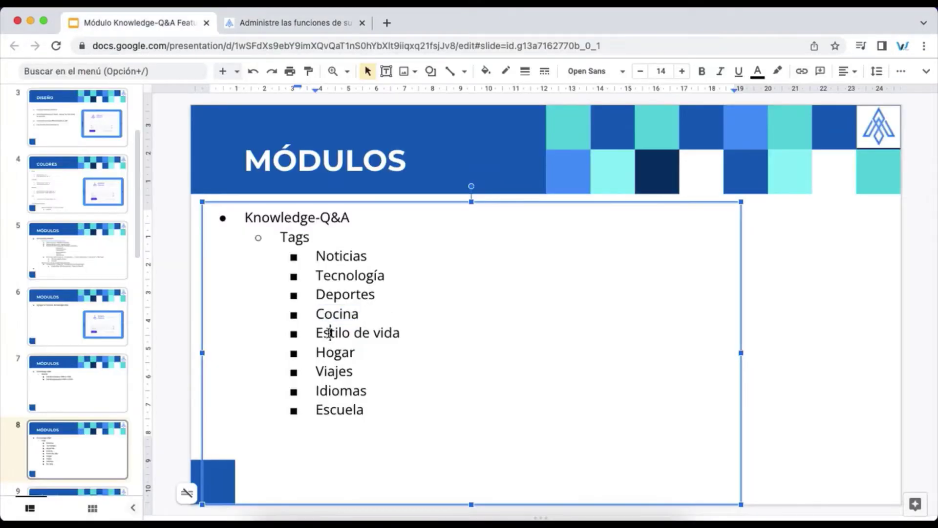
drag(317, 331, 396, 331)
key(ctrl+c)
key(ctrl+Tab)
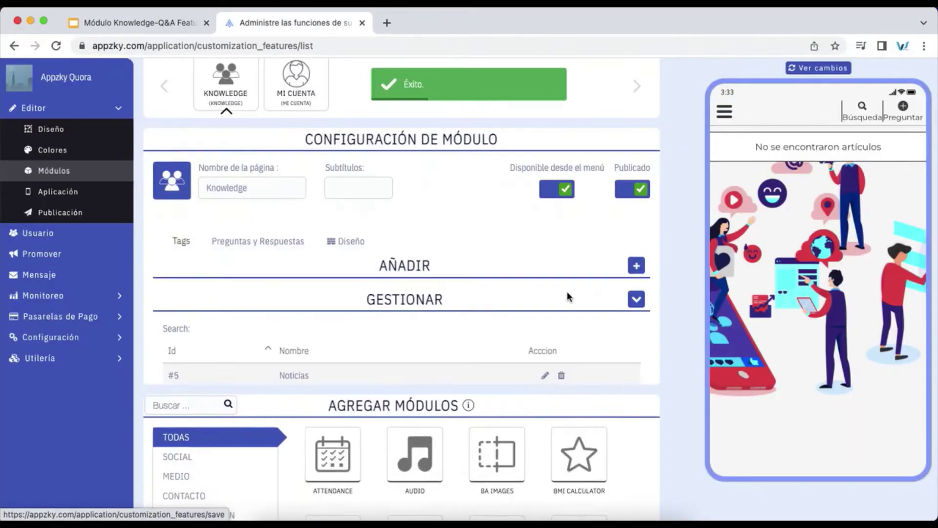
click(635, 267)
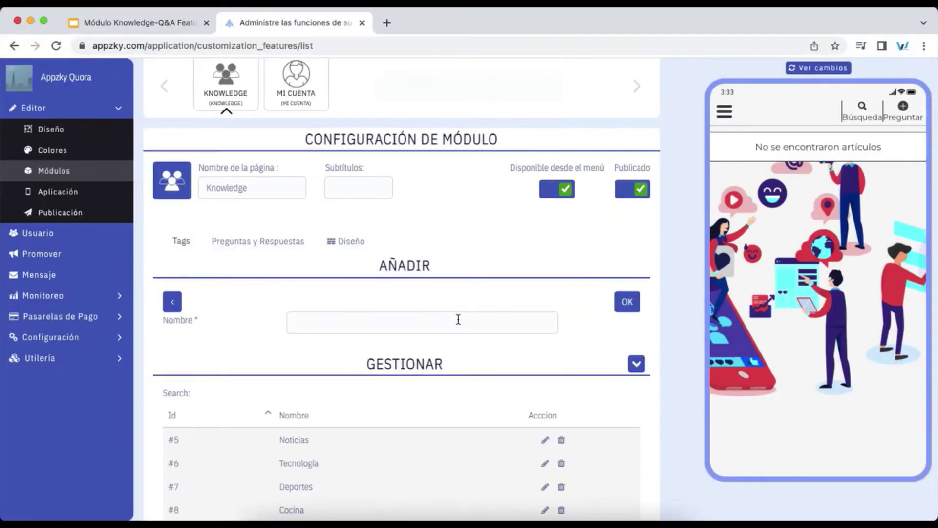
click(459, 318)
key(ctrl+v)
click(634, 297)
Step: Add the Hogar tag to the Knowledge module
key(ctrl+shift+Tab)
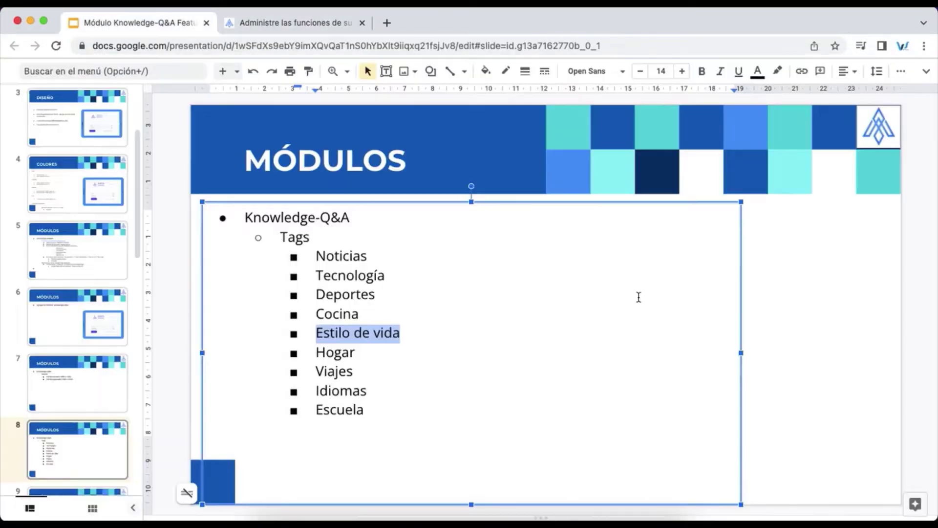
double_click(326, 351)
key(ctrl+c)
key(ctrl+Tab)
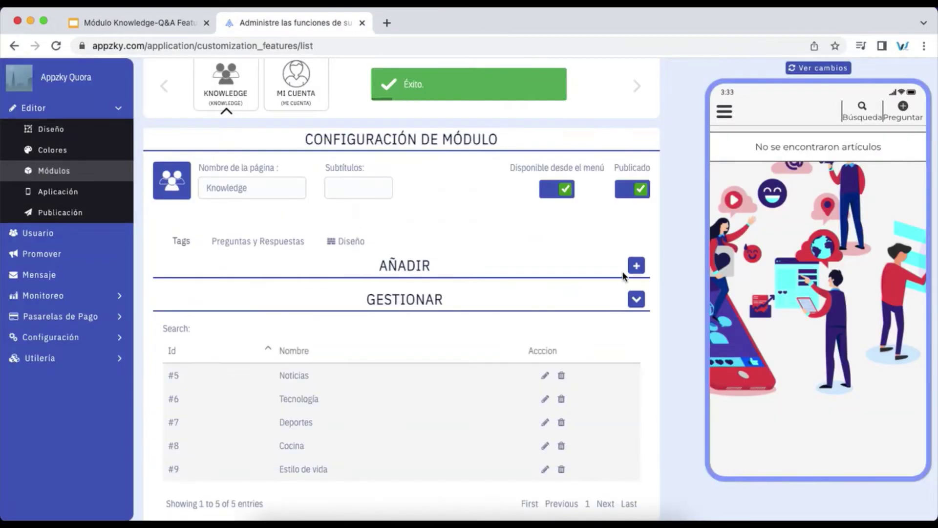
click(636, 267)
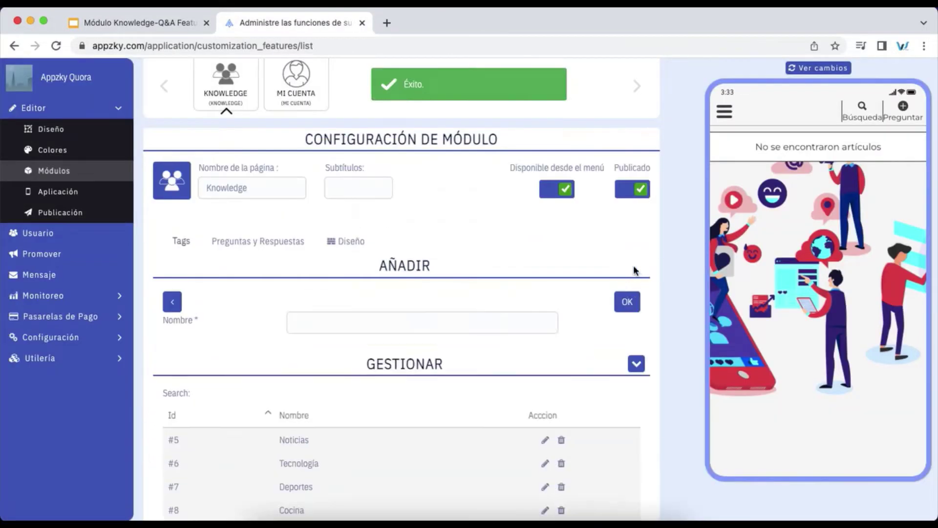
click(410, 321)
key(ctrl+v)
click(627, 302)
Step: Add the Viajes tag to the Knowledge module
key(ctrl+shift+Tab)
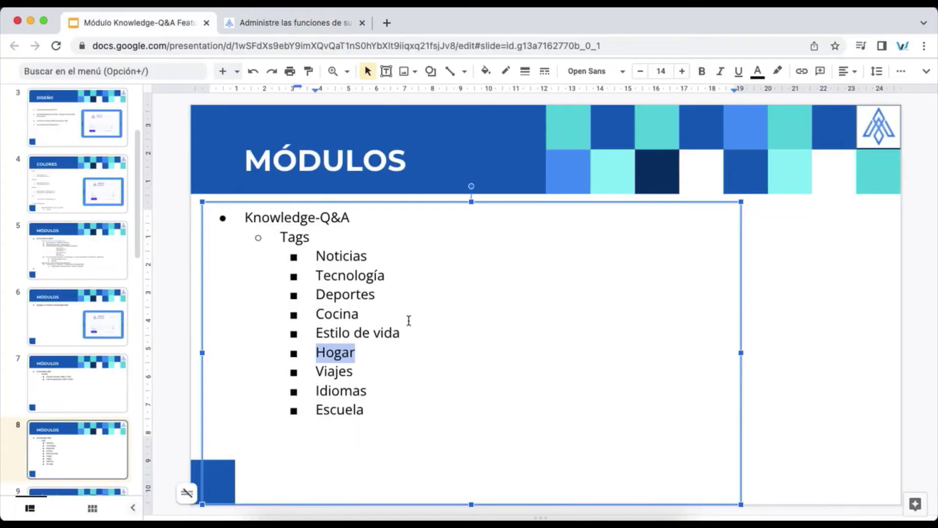
double_click(342, 371)
key(ctrl+c)
key(ctrl+Tab)
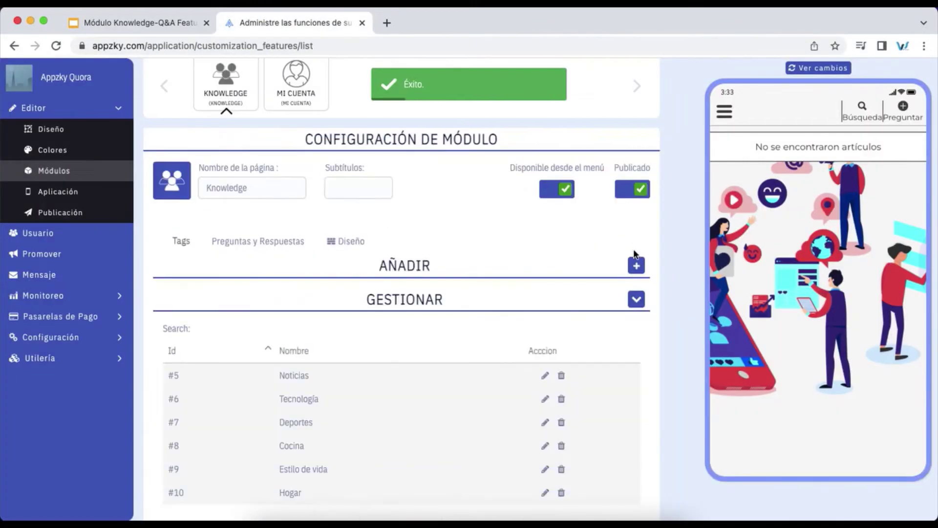
click(637, 266)
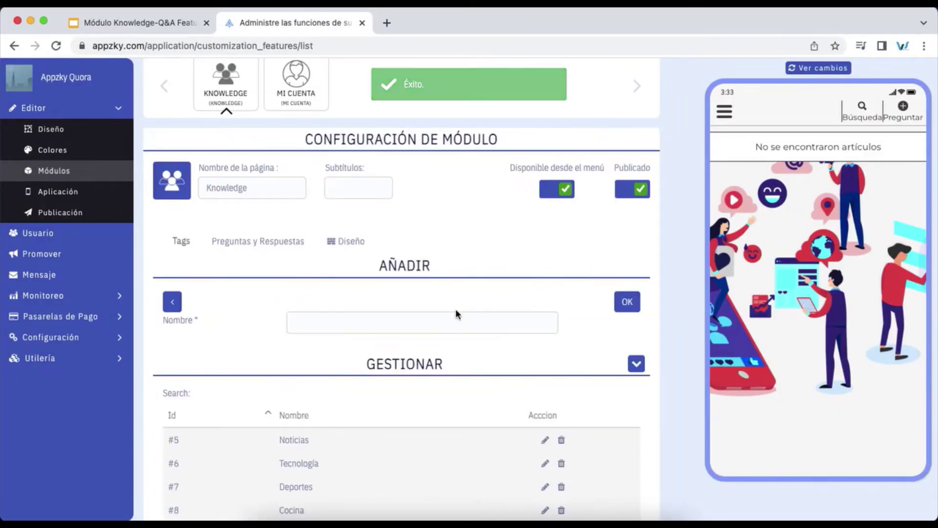
click(455, 314)
key(ctrl+v)
click(625, 304)
Step: Add the Idiomas tag to the Knowledge module
key(ctrl+shift+Tab)
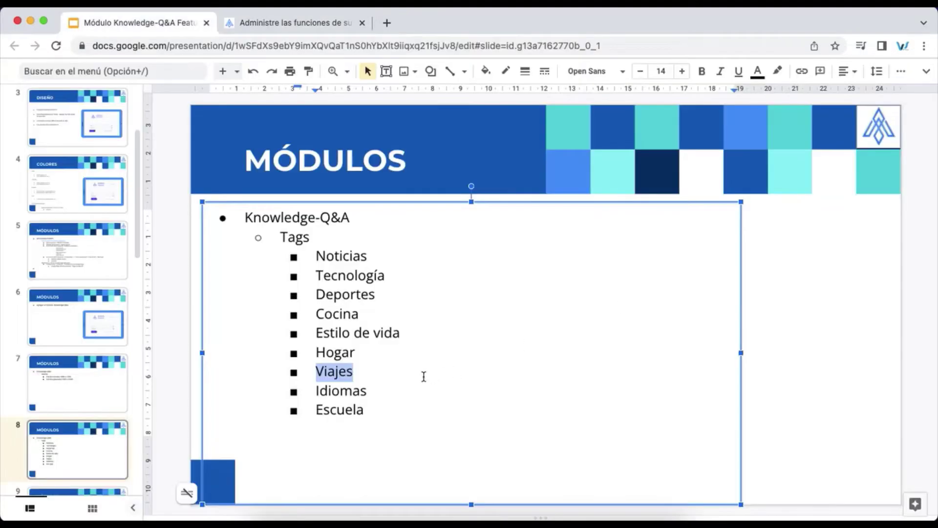
double_click(356, 390)
key(ctrl+c)
key(ctrl+Tab)
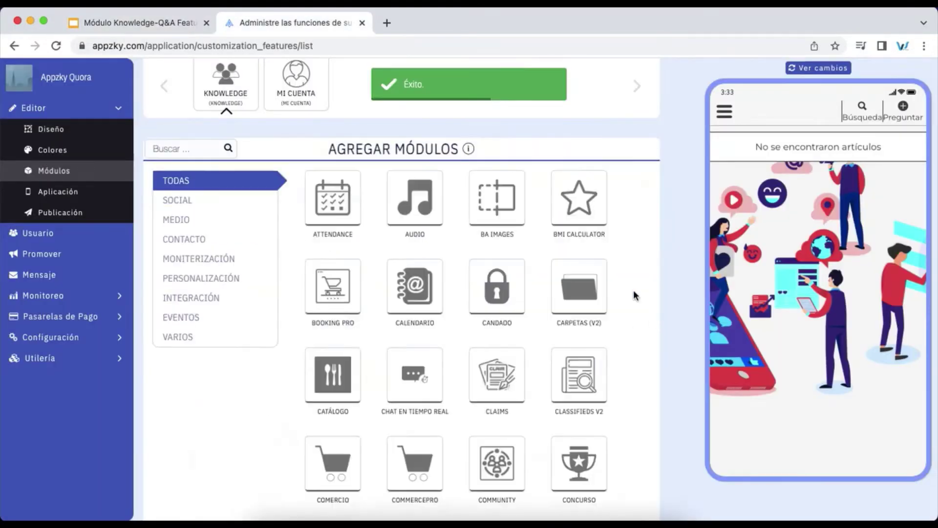
click(636, 267)
click(419, 319)
key(ctrl+v)
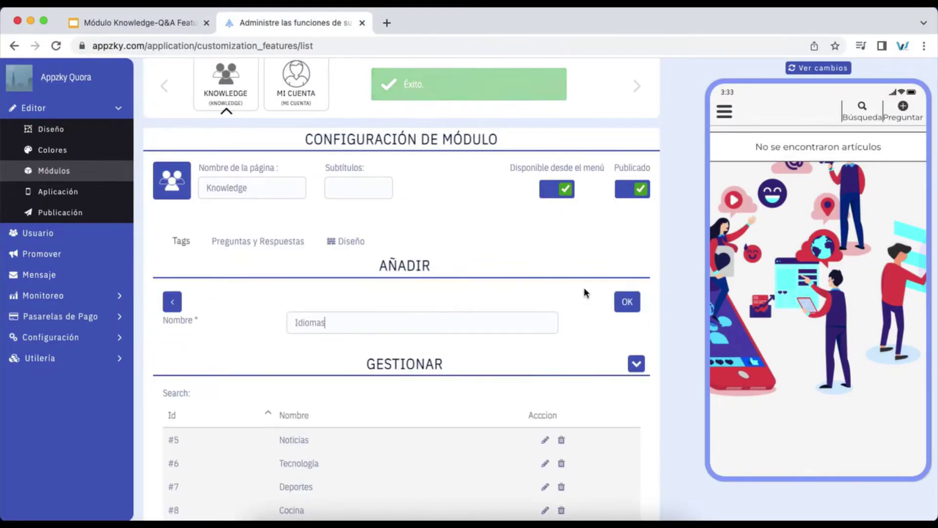
click(627, 302)
Step: Add the Escuela tag and review the completed list of nine tags
key(ctrl+shift+Tab)
double_click(323, 409)
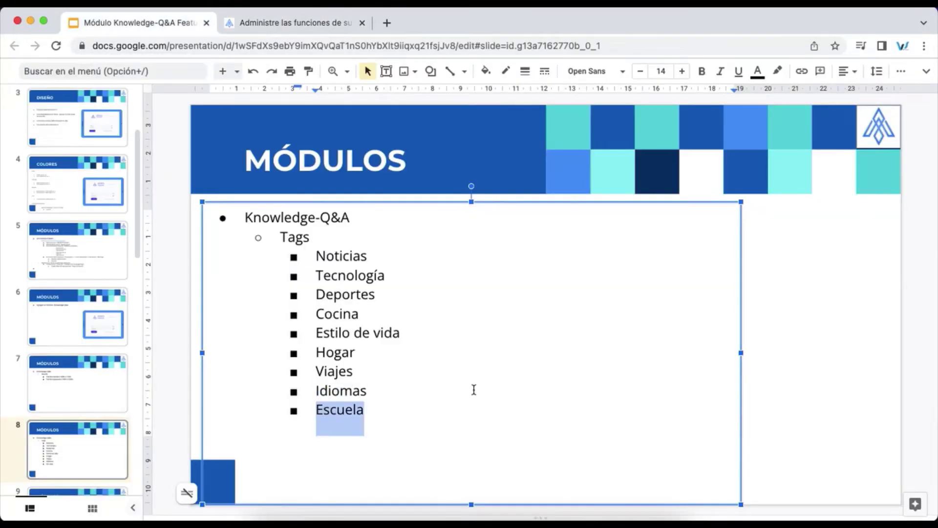
key(ctrl+c)
key(ctrl+Tab)
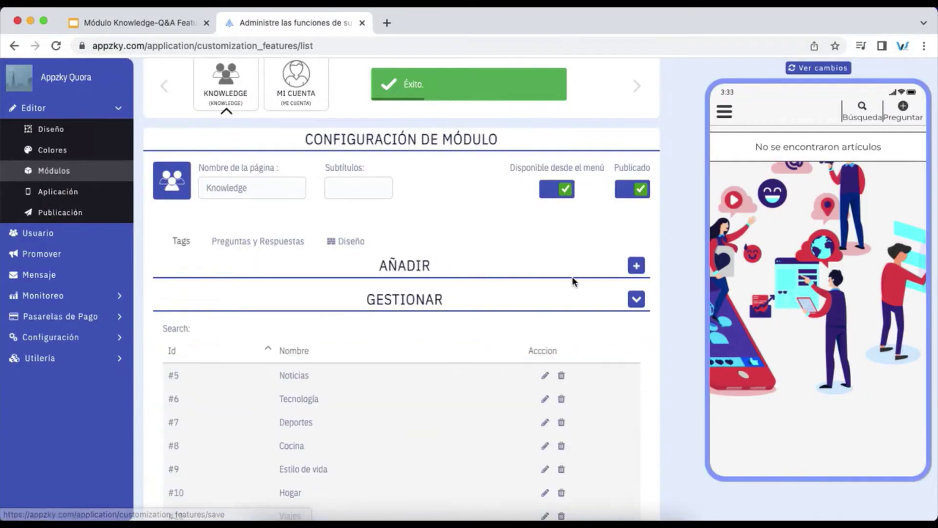
click(636, 267)
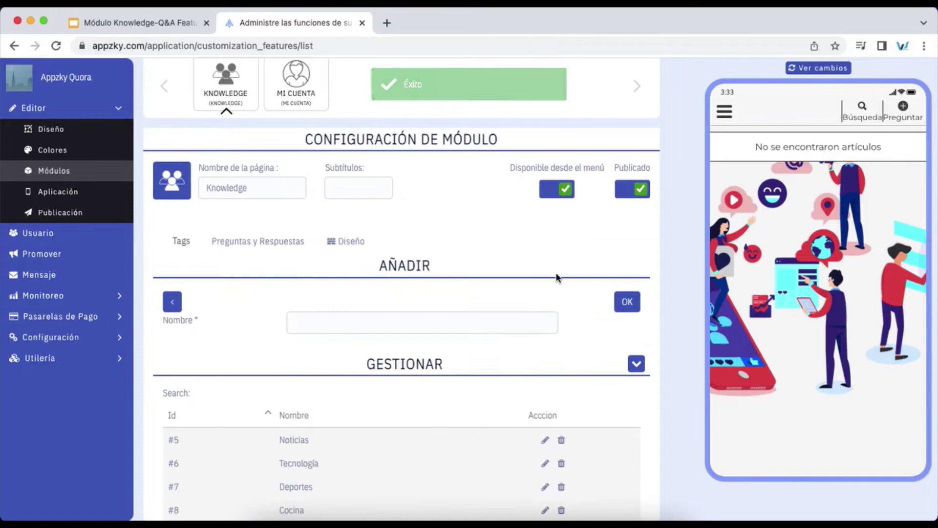
click(442, 316)
key(ctrl+v)
click(628, 302)
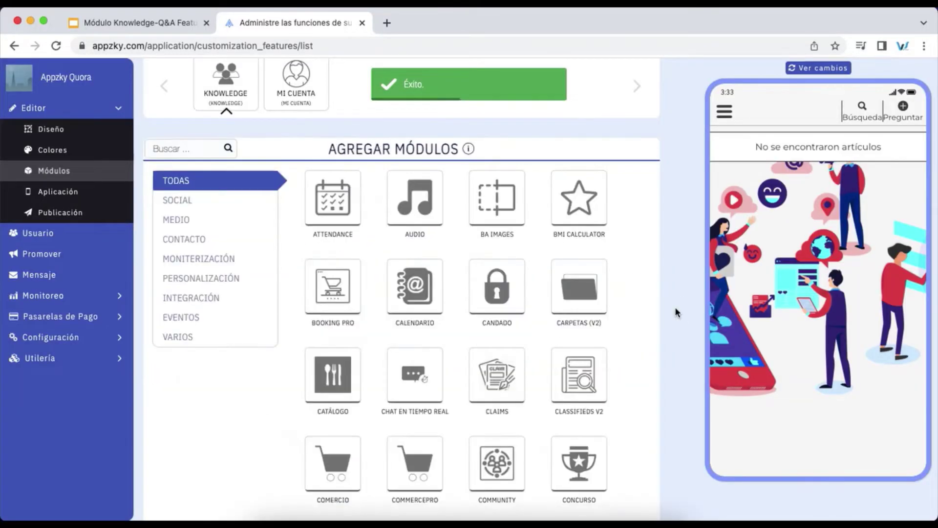
scroll(675, 309, down, 2)
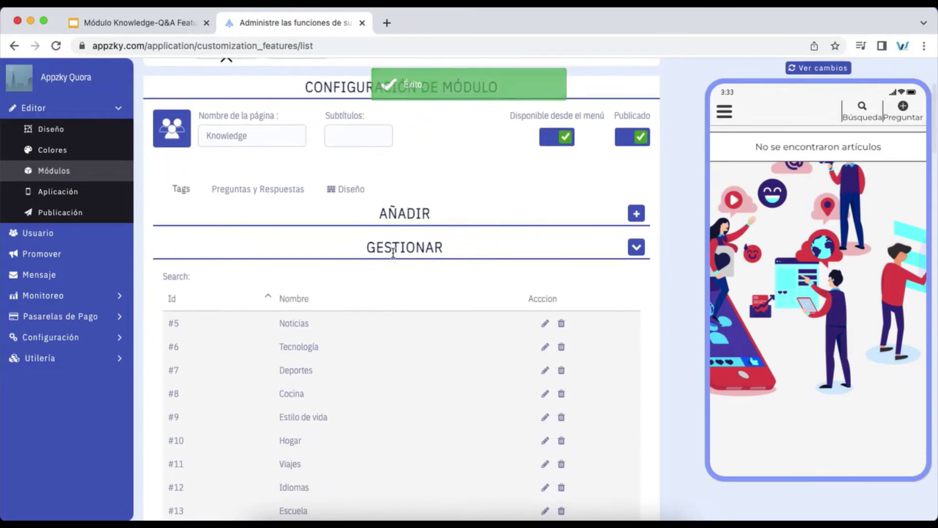
scroll(672, 293, down, 5)
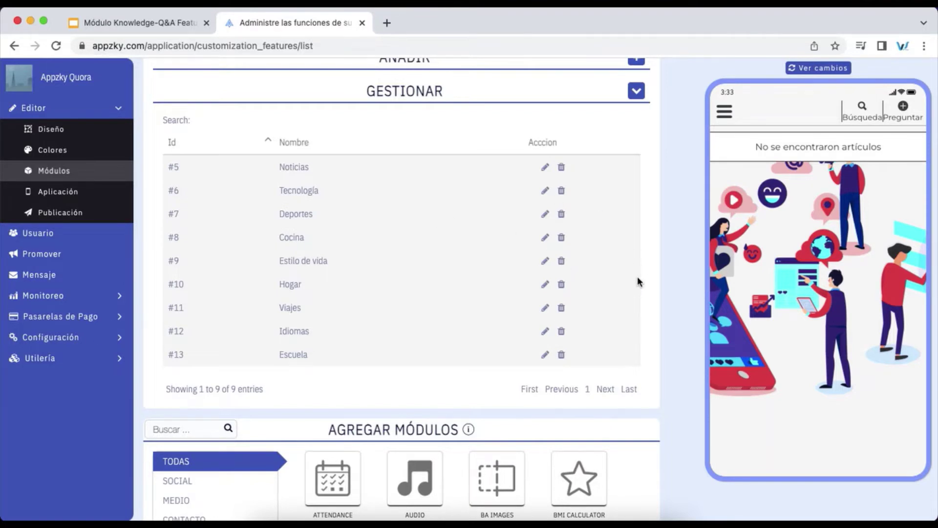
scroll(639, 281, up, 6)
Step: Bring up slide 9 and highlight the PÁGINA PERSONALIZADA, Acerca de and POLÍTICA DE PRIVACIDAD entries
key(ctrl+shift+Tab)
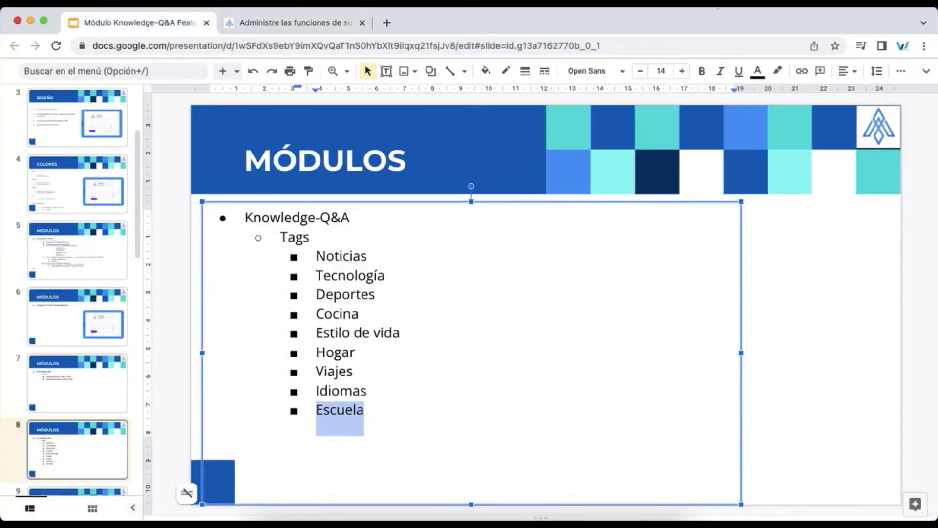
click(755, 440)
key(Page_Down)
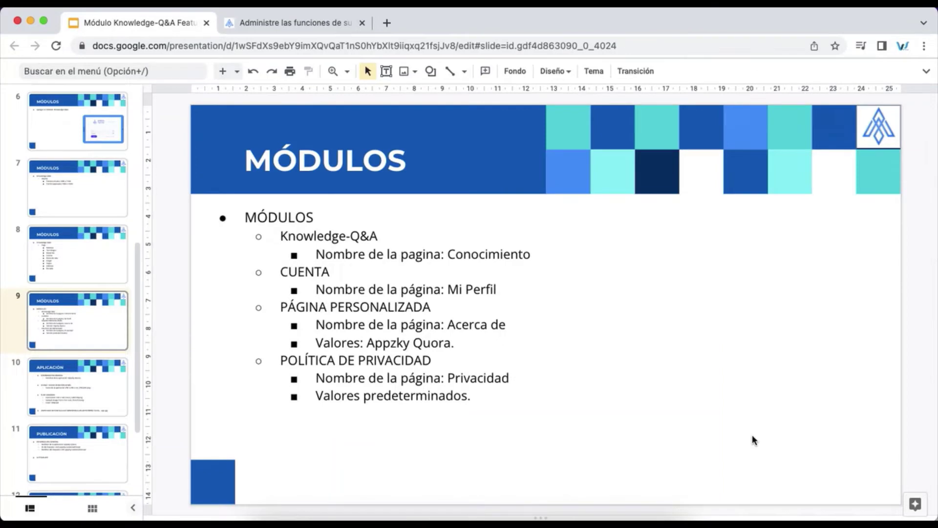
click(316, 343)
click(280, 308)
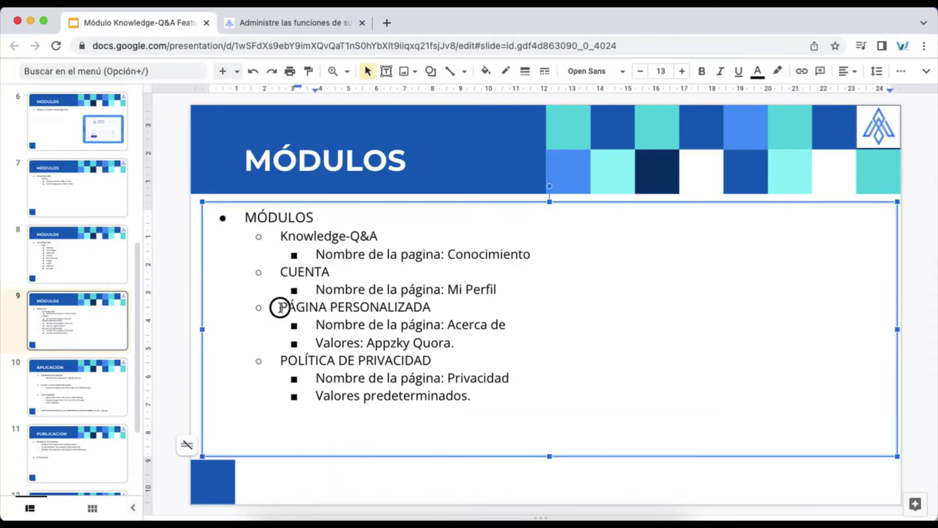
drag(280, 308, 506, 405)
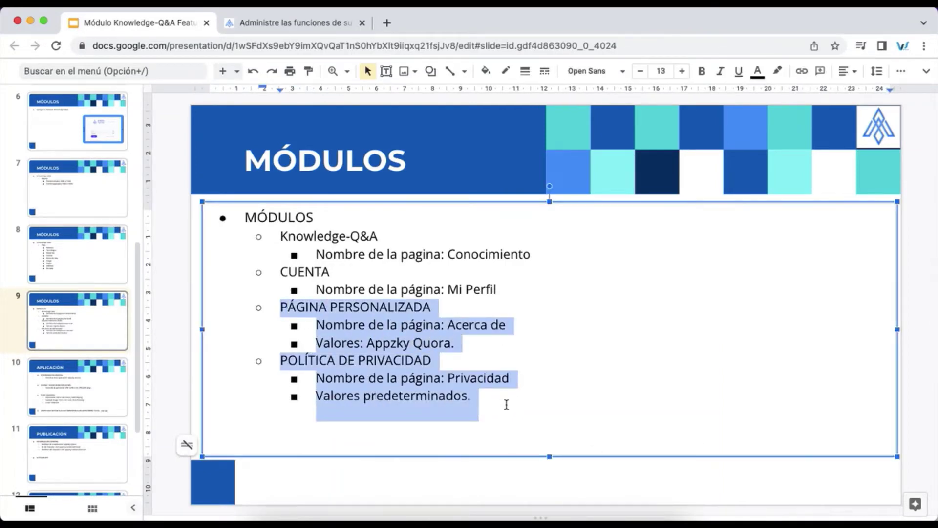
triple_click(297, 307)
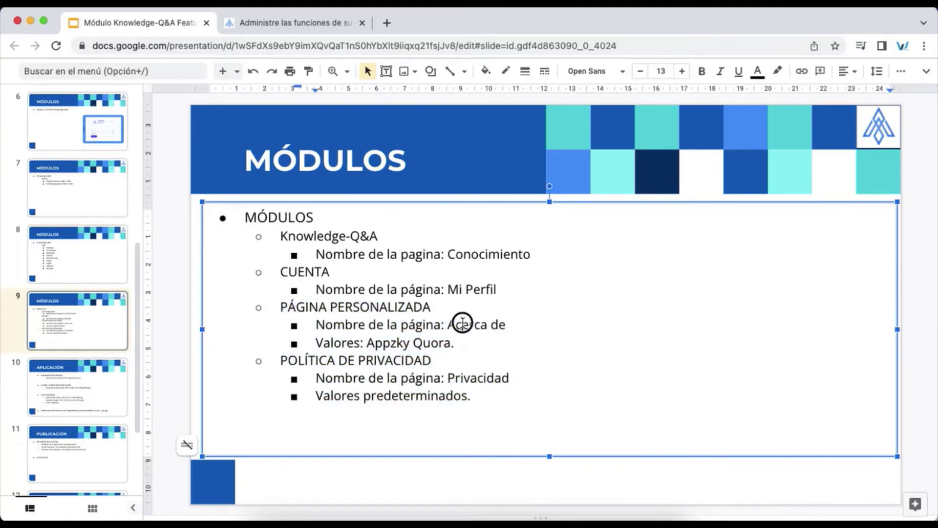
drag(462, 323, 498, 324)
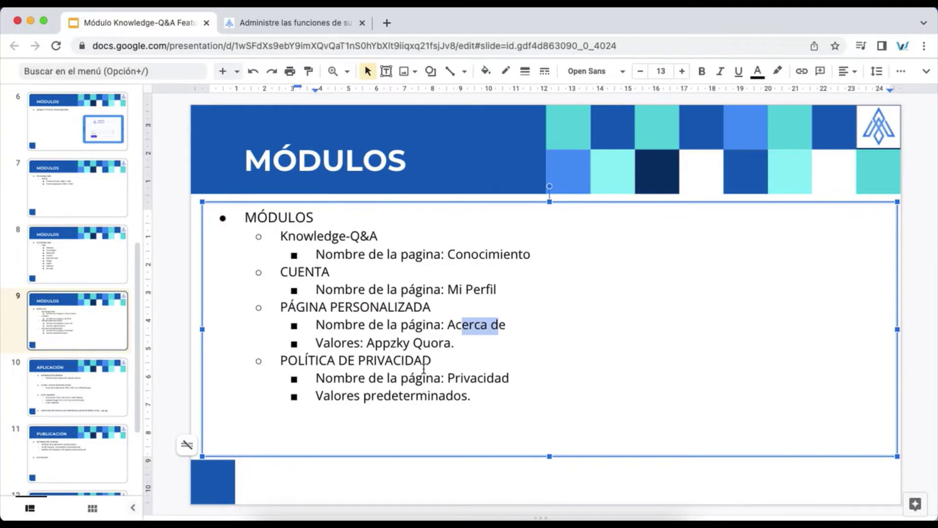
triple_click(300, 361)
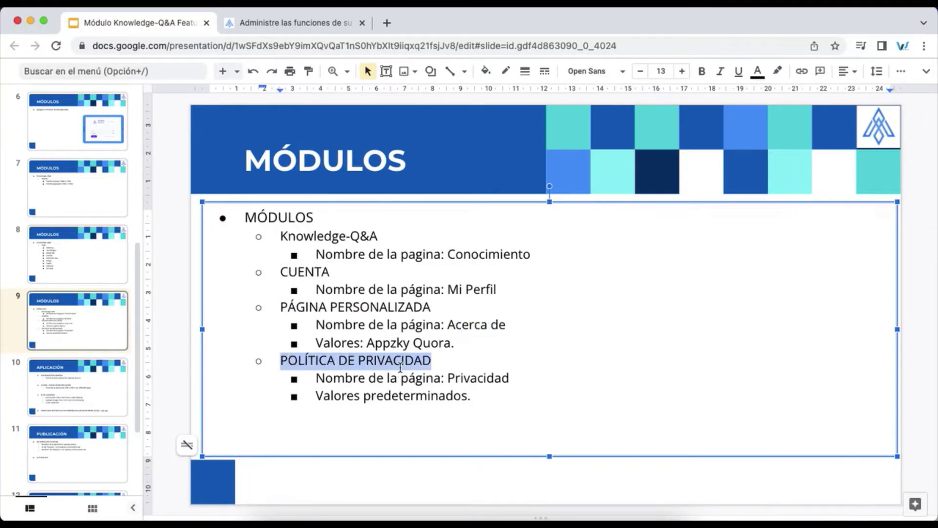
key(ctrl+Tab)
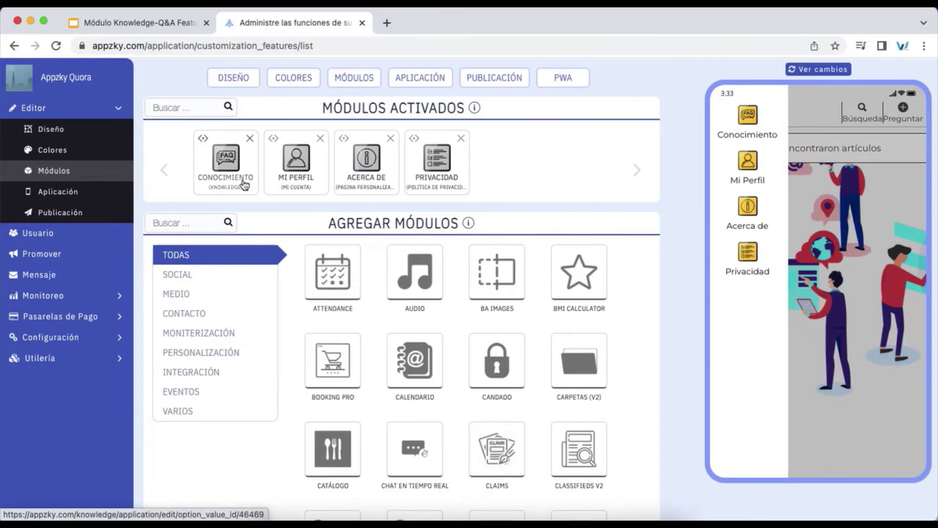
Step: Copy the word Conocimiento from the slide and reset the preview's side menu
key(ctrl+Tab)
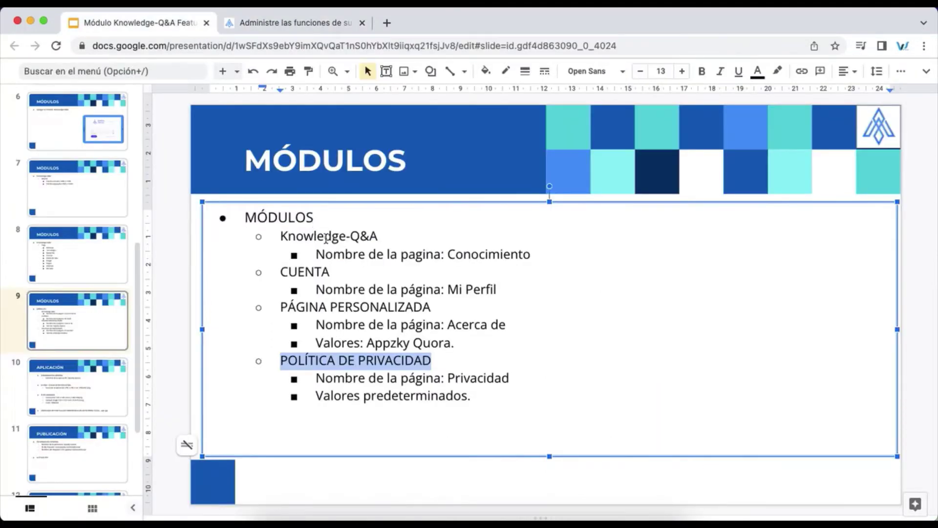
double_click(465, 254)
key(ctrl+Tab)
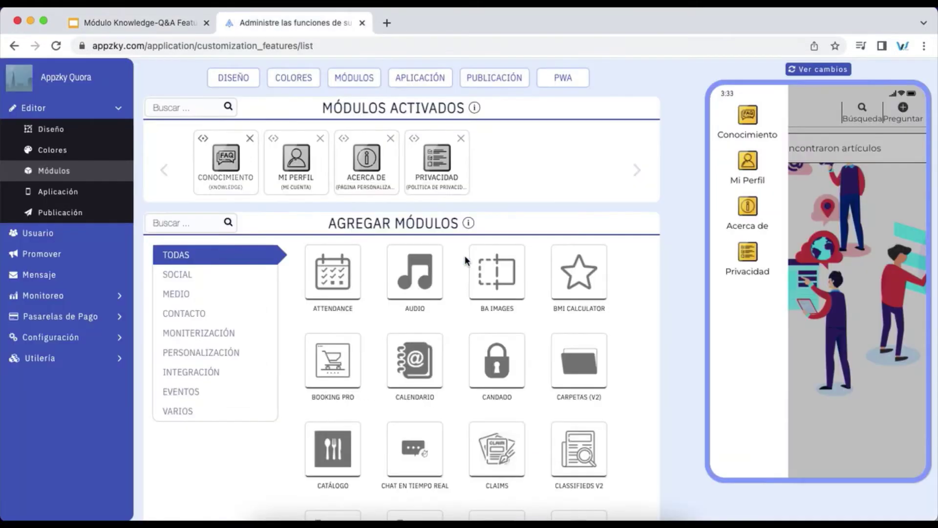
click(833, 189)
click(731, 126)
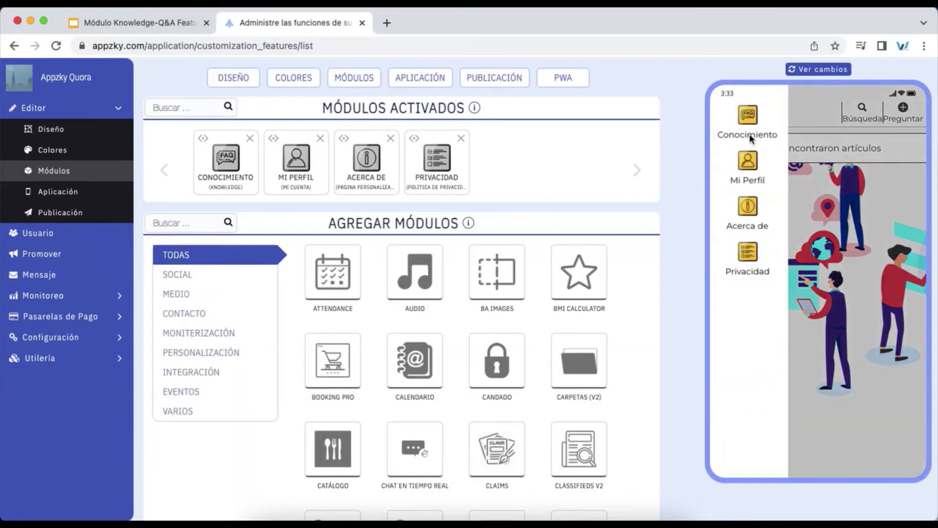
Step: Open the Conocimiento module's settings and its icon manager
click(226, 158)
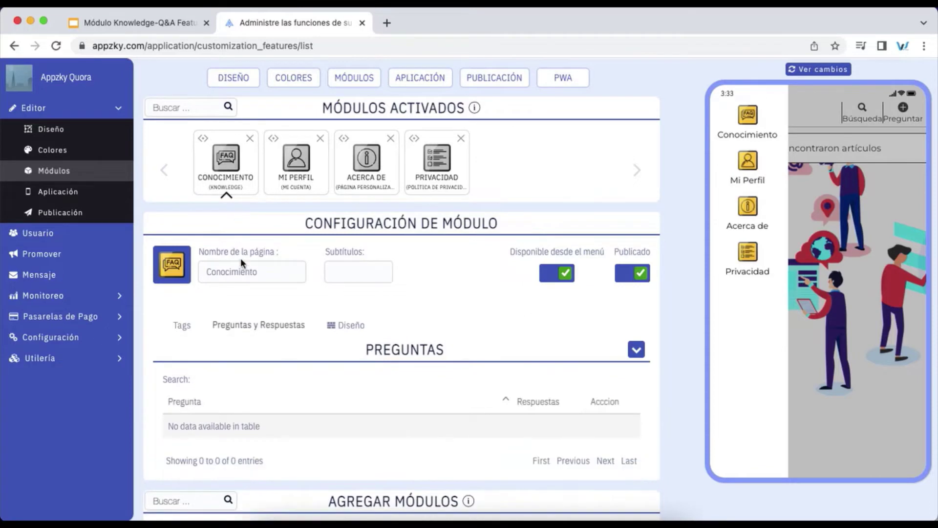
click(256, 276)
drag(268, 272, 204, 271)
click(261, 273)
key(ctrl+shift+Tab)
key(ctrl+Tab)
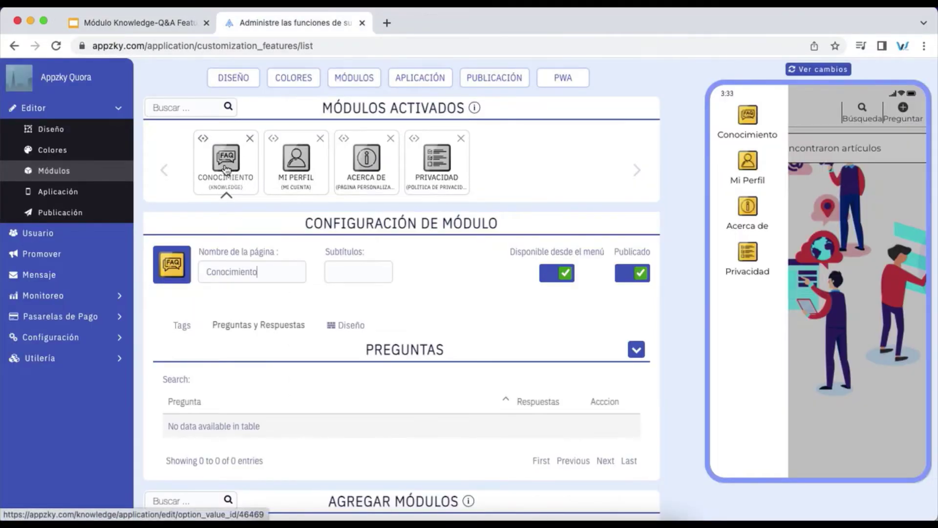
click(173, 270)
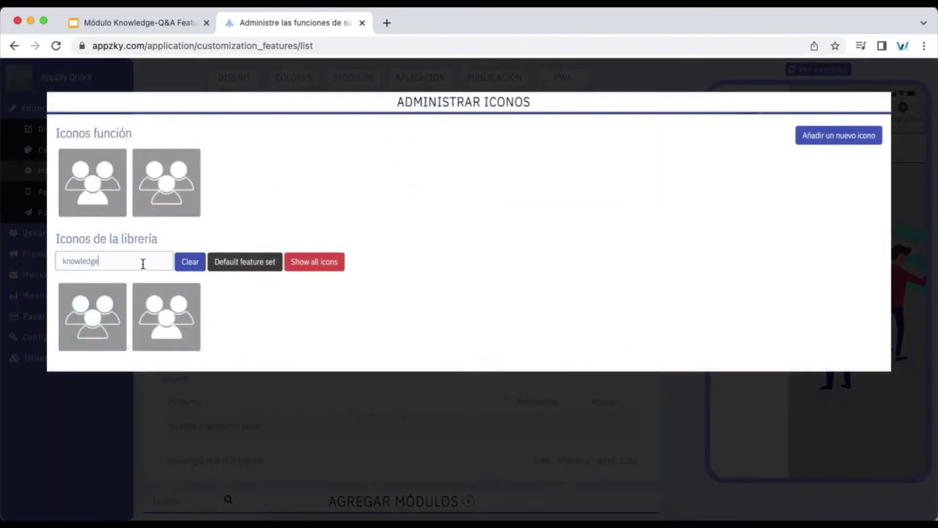
Step: Replace the 'knowledge' icon search with 'd' and scroll through the library results
double_click(143, 264)
key(BackSpace)
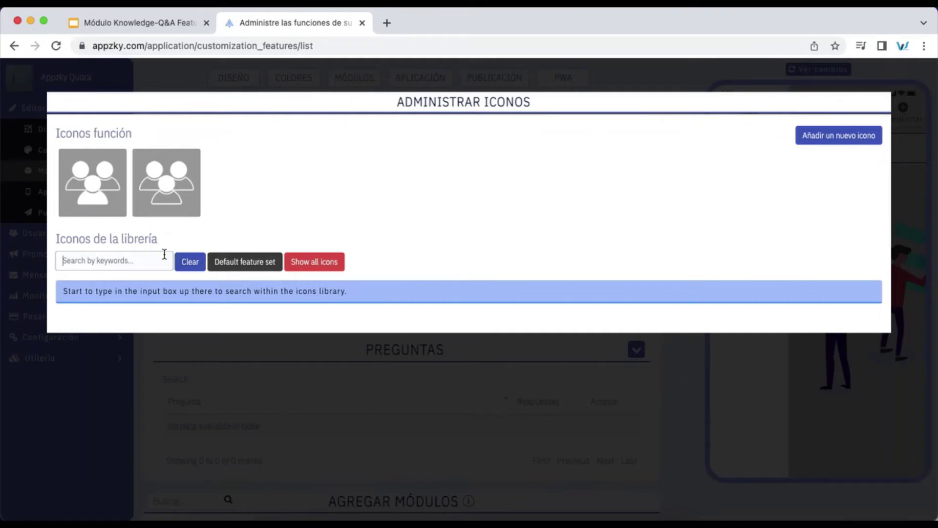
text(d)
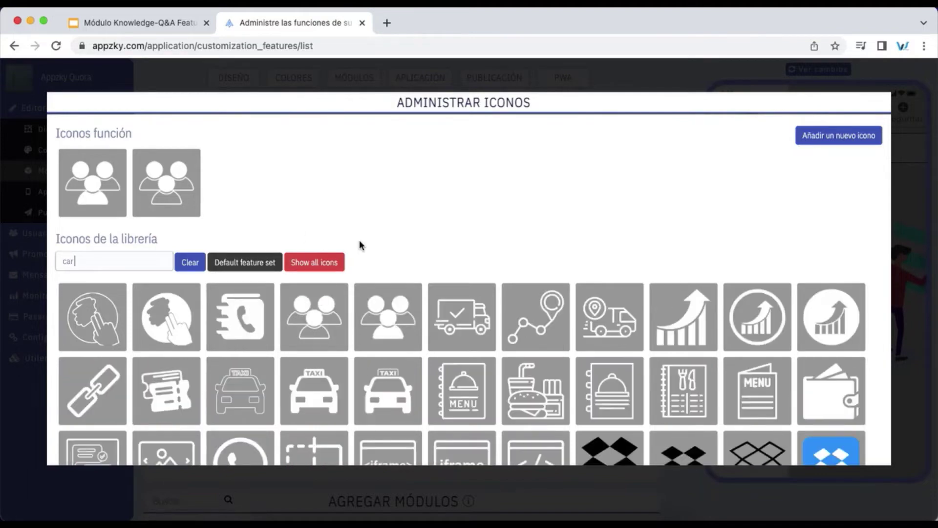
scroll(359, 242, down, 10)
scroll(360, 242, down, 3)
scroll(360, 242, down, 10)
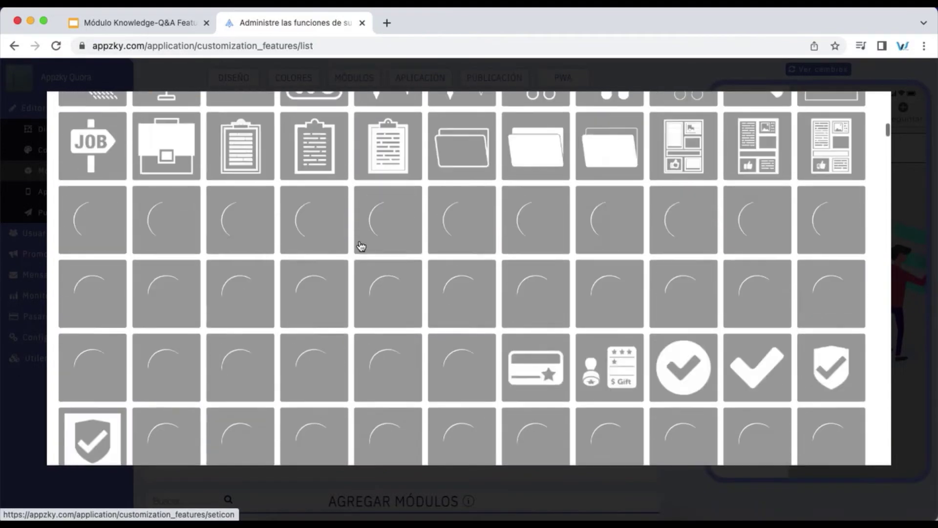
scroll(360, 242, down, 5)
scroll(359, 245, down, 5)
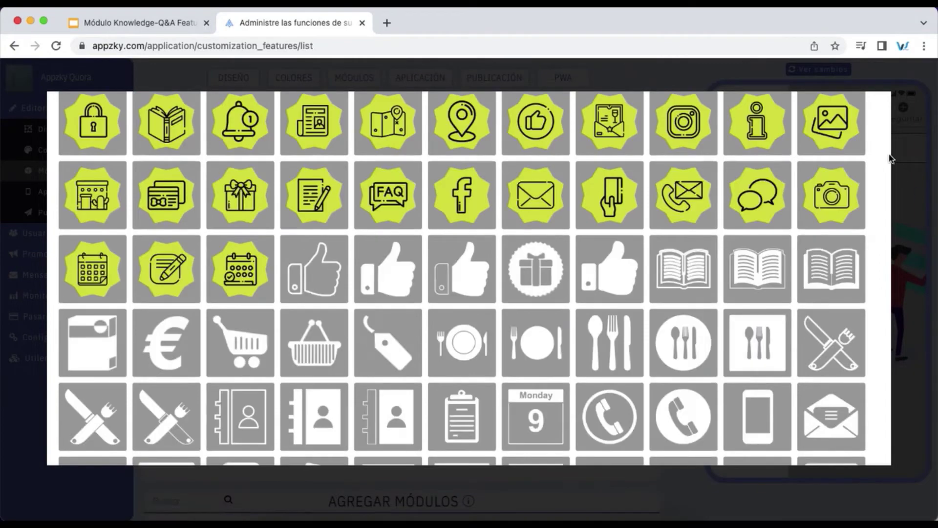
drag(887, 158, 887, 101)
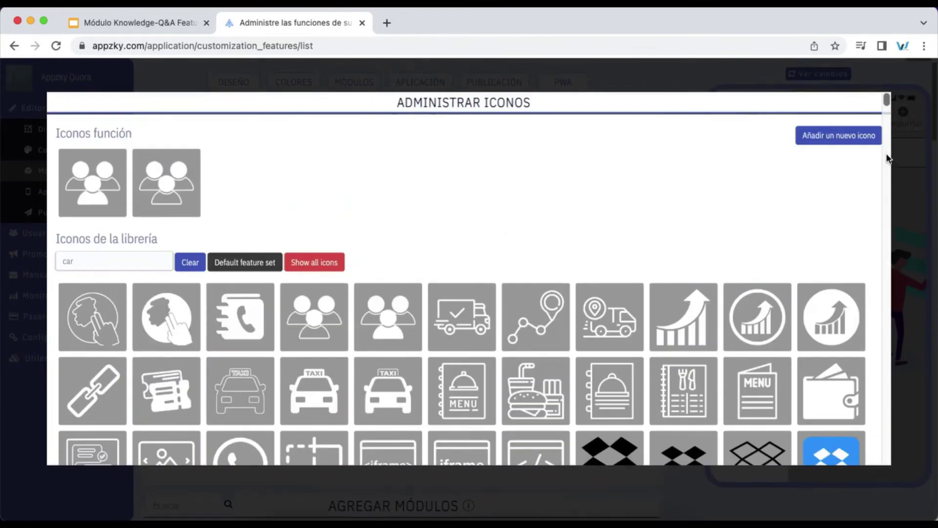
Step: Clear the icon search and close the icon manager, keeping the FAQ icon
click(151, 265)
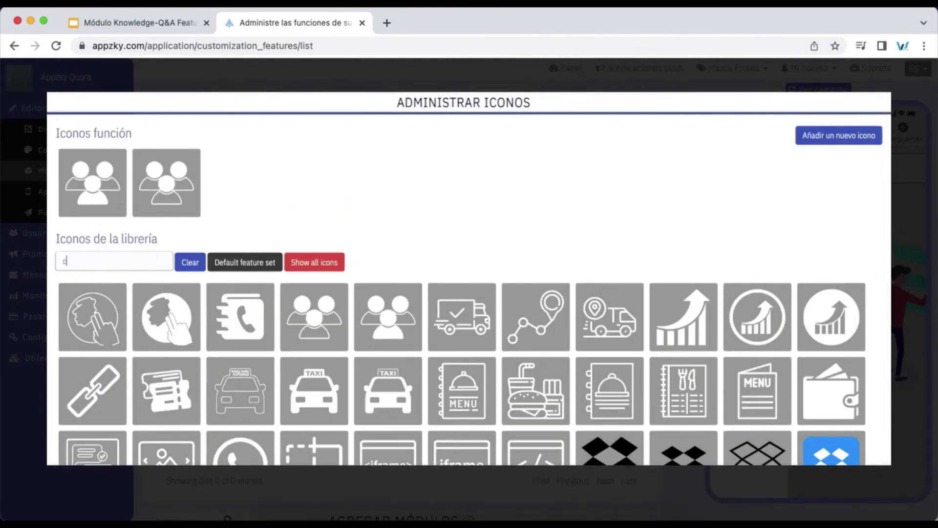
key(BackSpace)
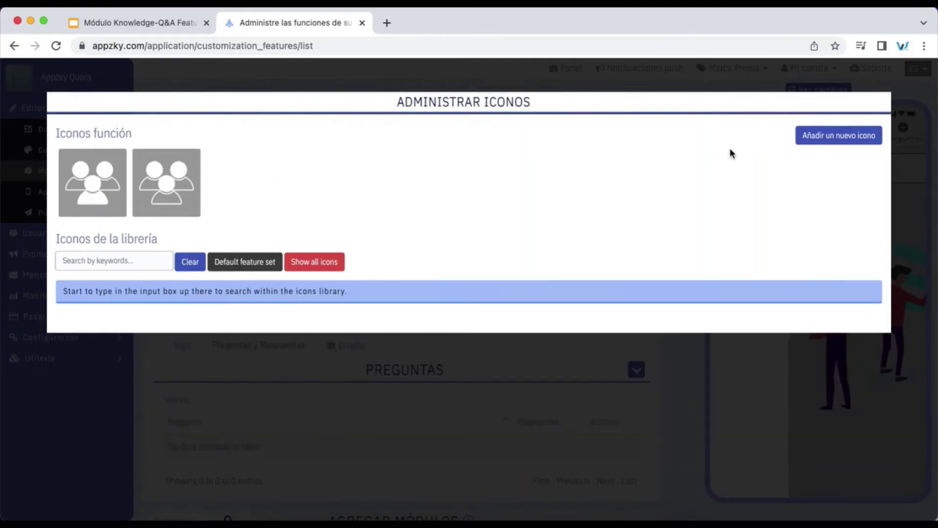
click(646, 88)
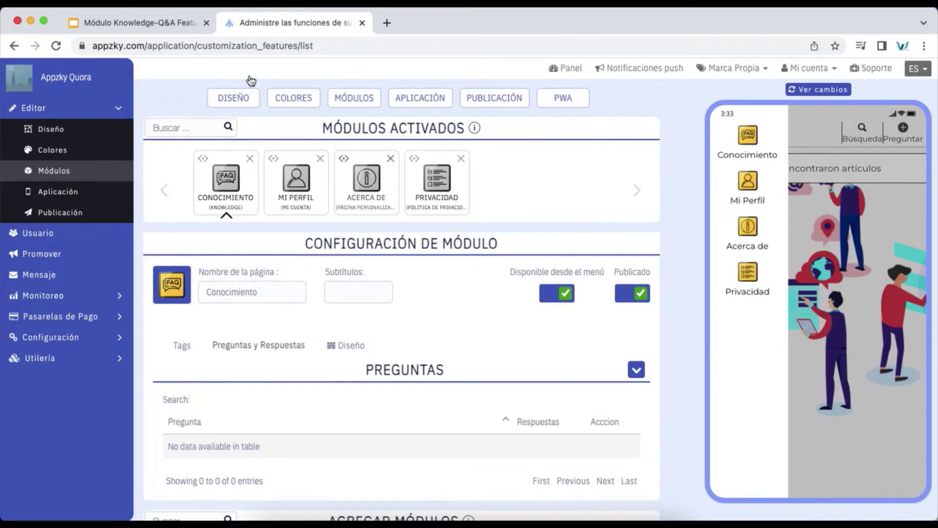
click(168, 23)
click(277, 28)
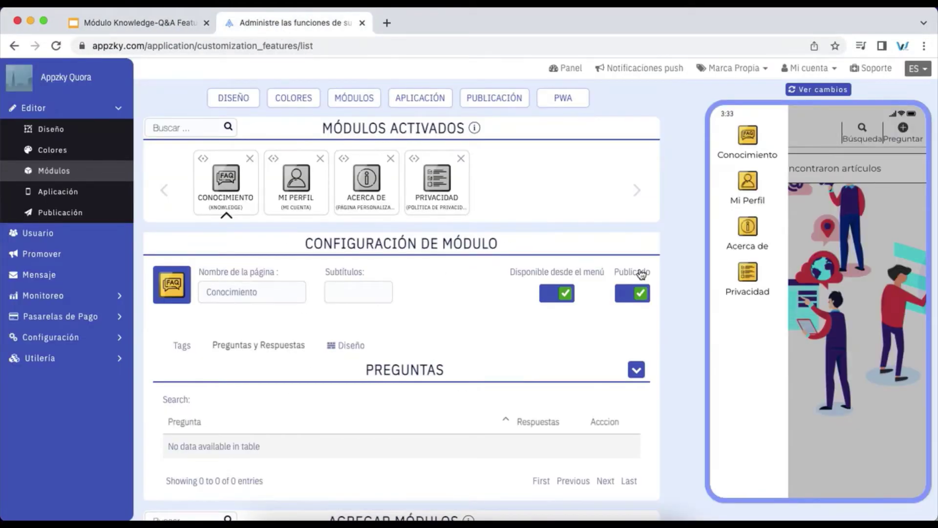
scroll(684, 284, down, 10)
scroll(685, 284, down, 10)
scroll(684, 284, down, 10)
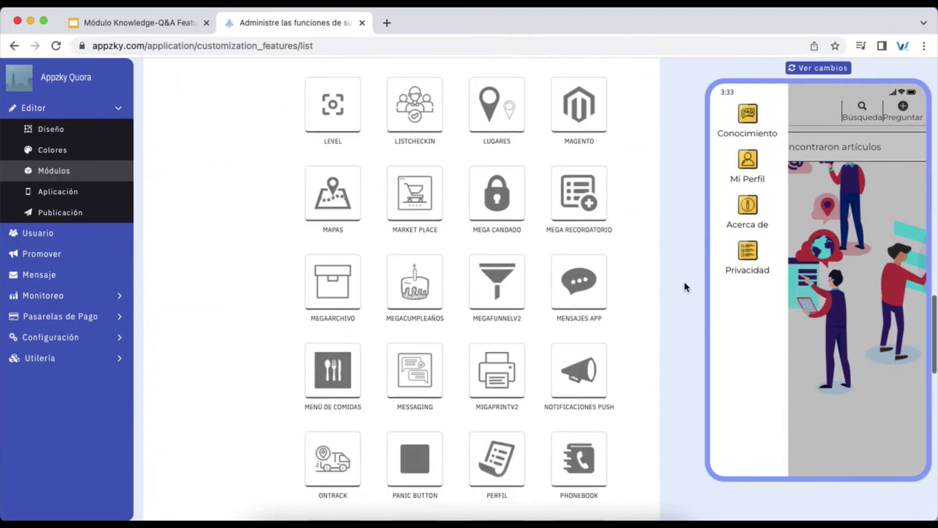
scroll(684, 284, down, 5)
scroll(685, 287, up, 10)
scroll(685, 287, up, 20)
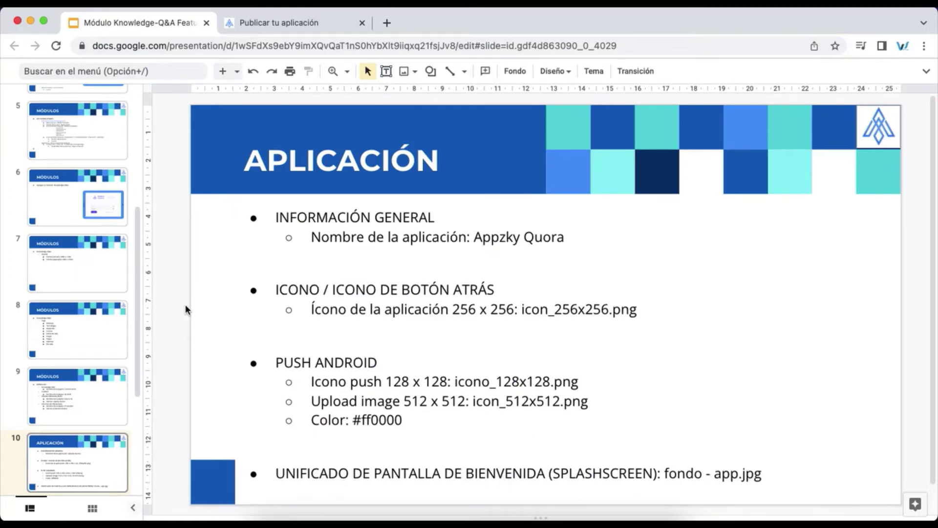
Step: Copy 'Appzky Quora' from the APLICACIÓN slide into the application name field and save it
key(ctrl+Tab)
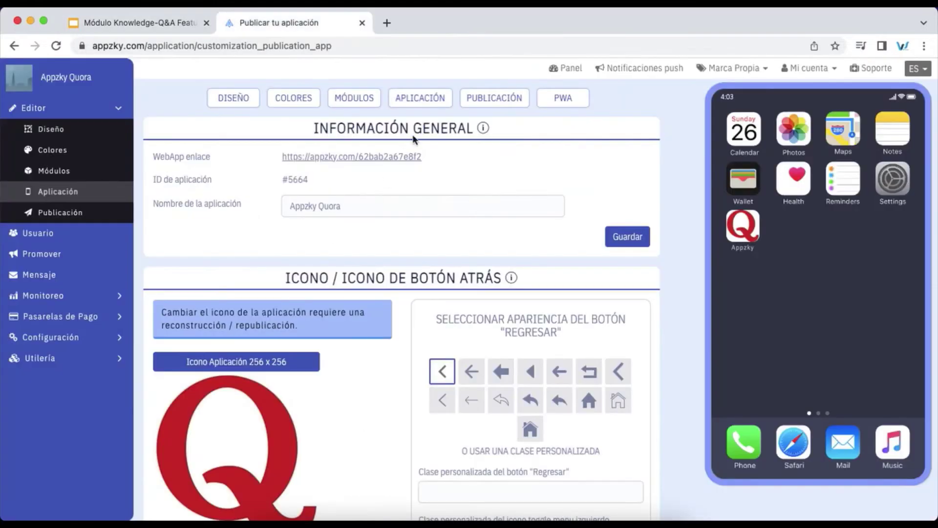
key(ctrl+Tab)
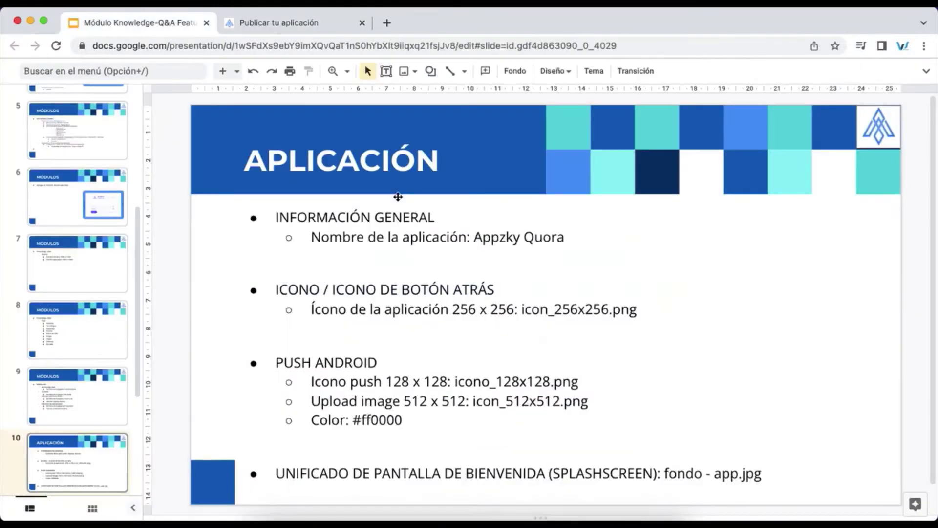
drag(485, 236, 540, 236)
key(ctrl+c)
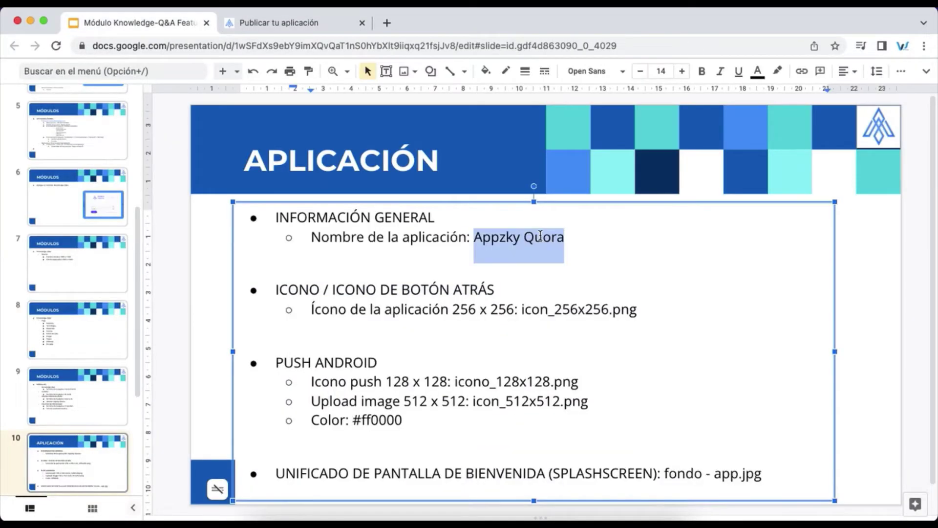
key(ctrl+Tab)
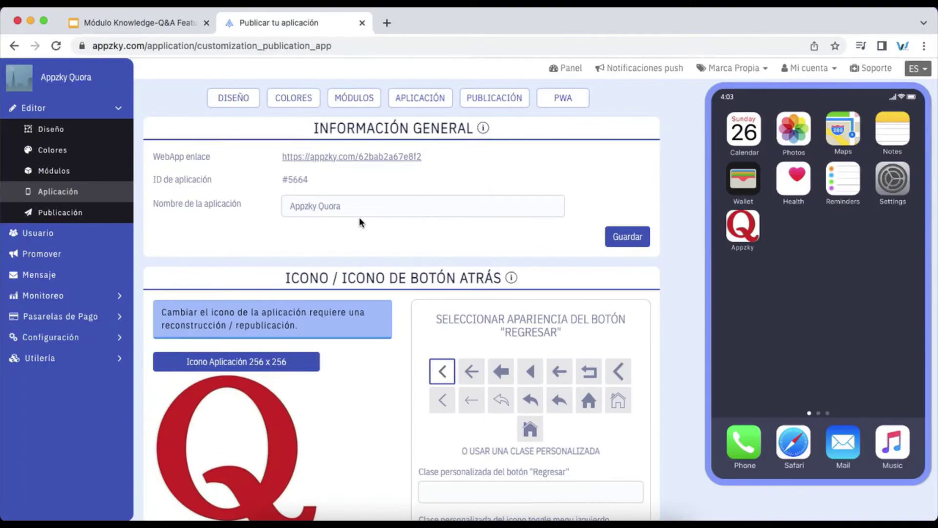
key(ctrl+v)
click(626, 243)
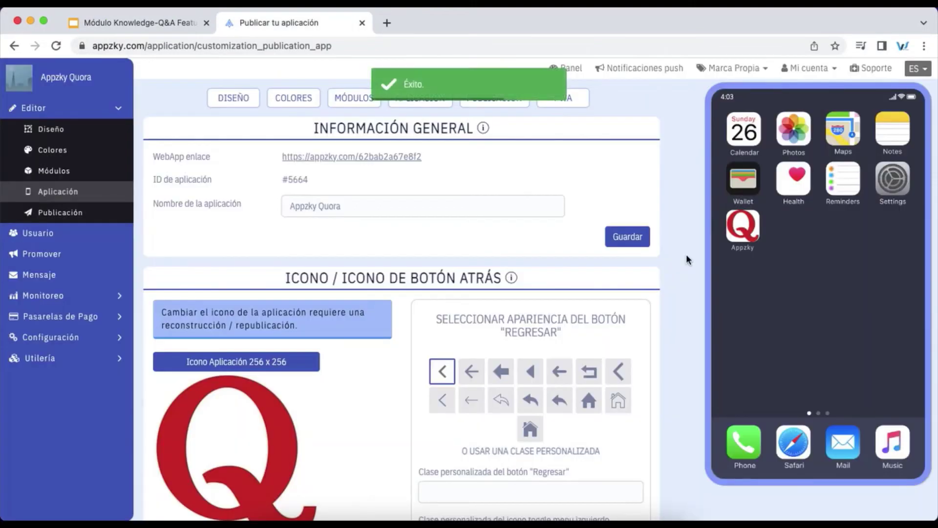
Step: Save the push notification settings, checking the push values on the slide
scroll(687, 259, down, 1)
scroll(686, 259, down, 2)
scroll(686, 259, down, 2)
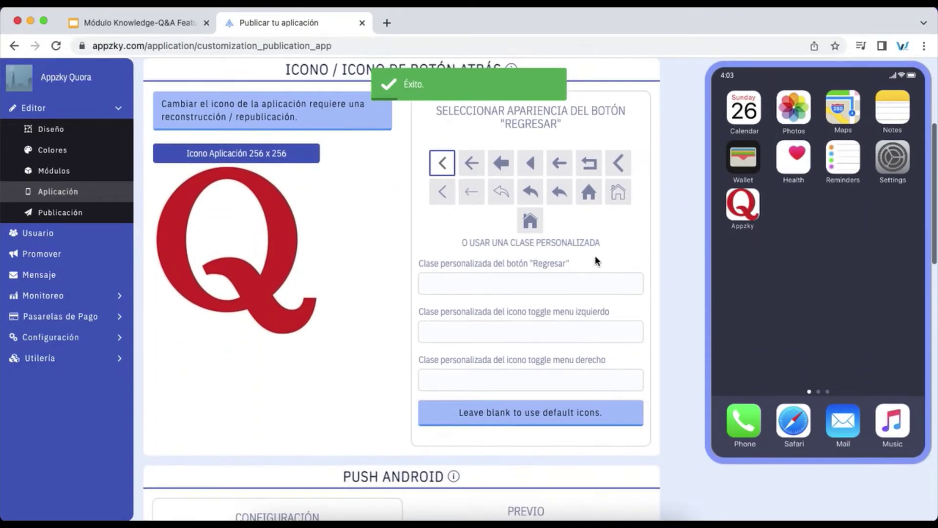
scroll(383, 282, down, 6)
scroll(383, 281, down, 3)
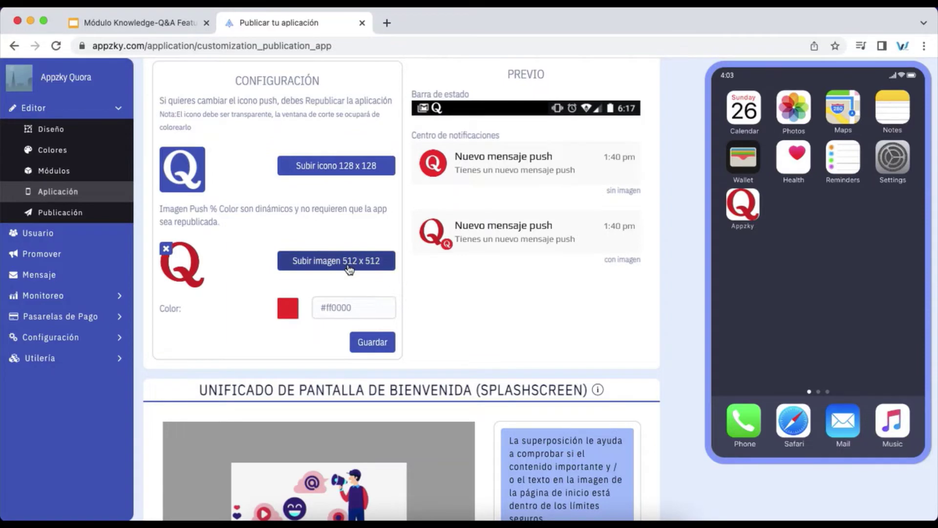
click(373, 348)
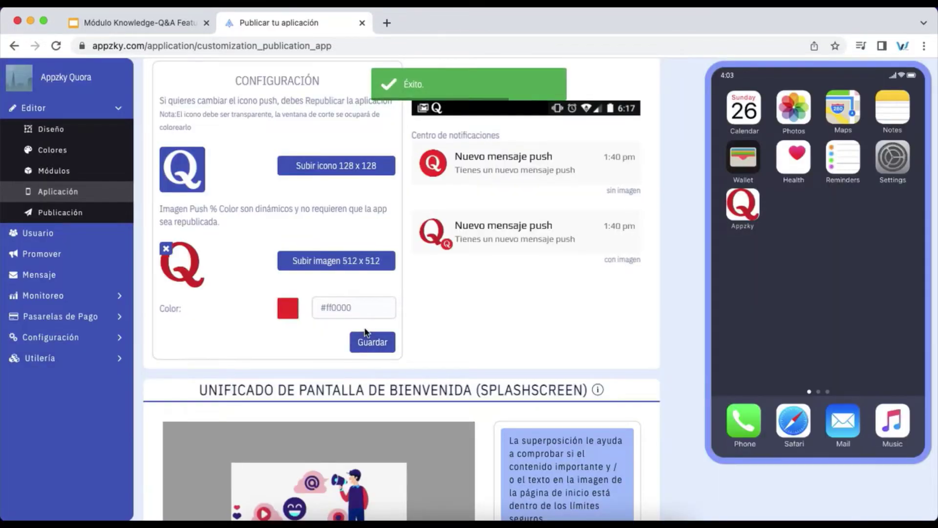
key(ctrl+shift+Tab)
key(ctrl+Tab)
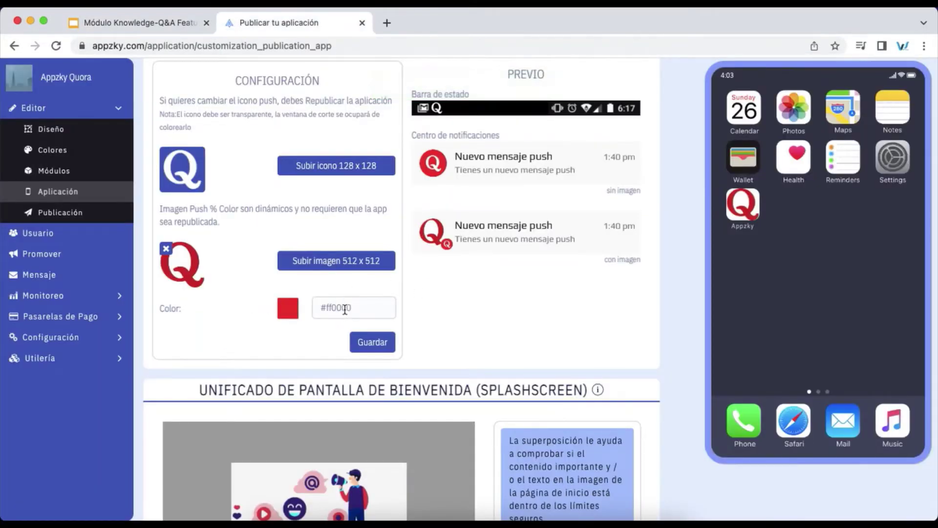
Step: Save the push notification colour and images
click(369, 307)
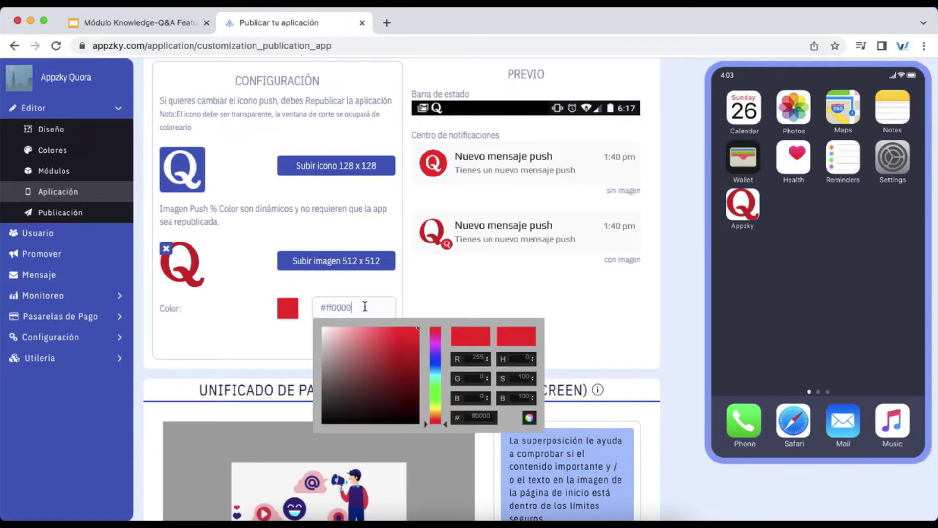
click(417, 302)
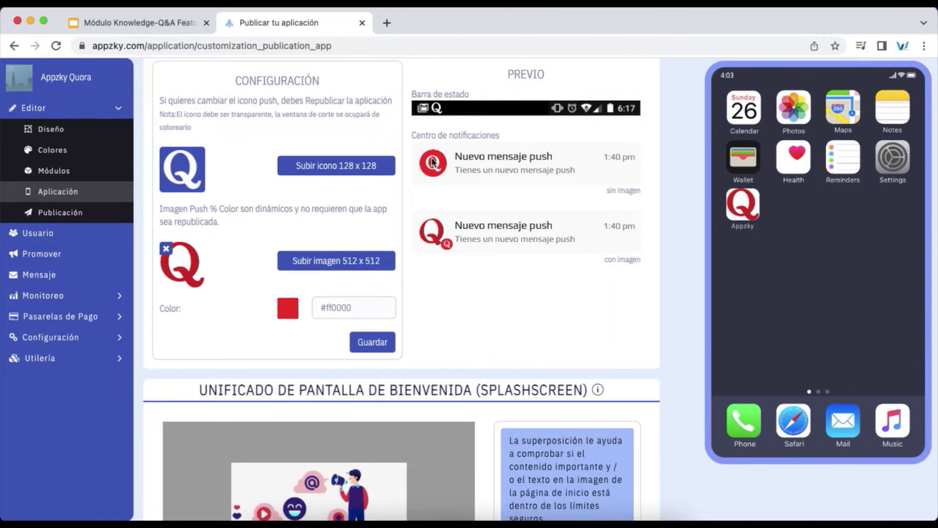
click(357, 346)
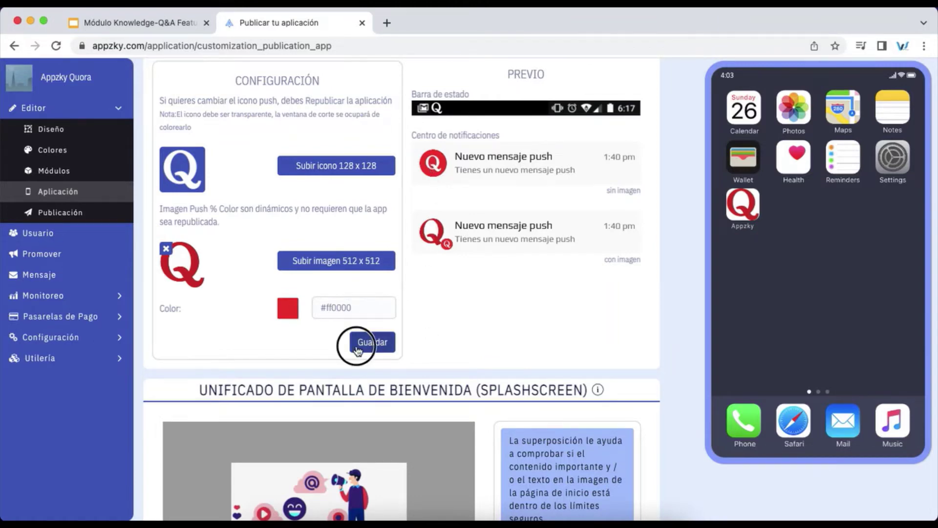
scroll(445, 351, down, 8)
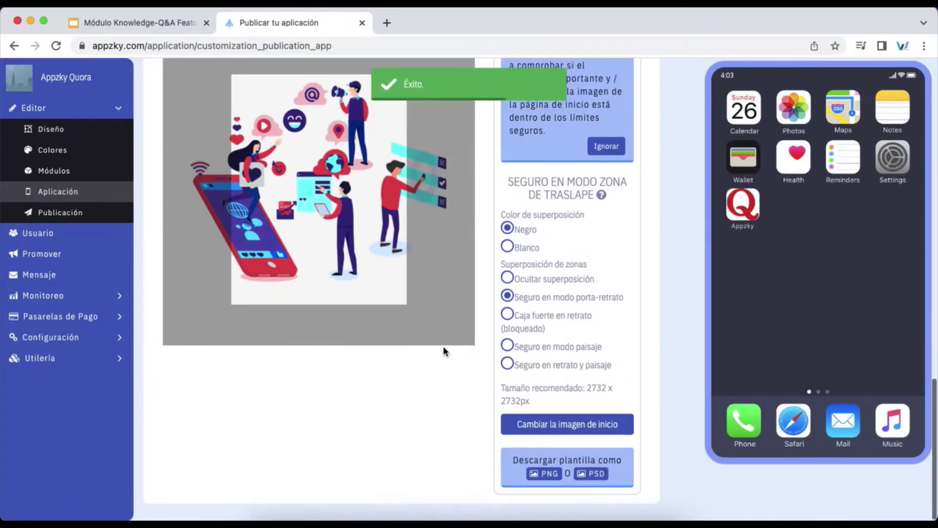
scroll(444, 349, up, 3)
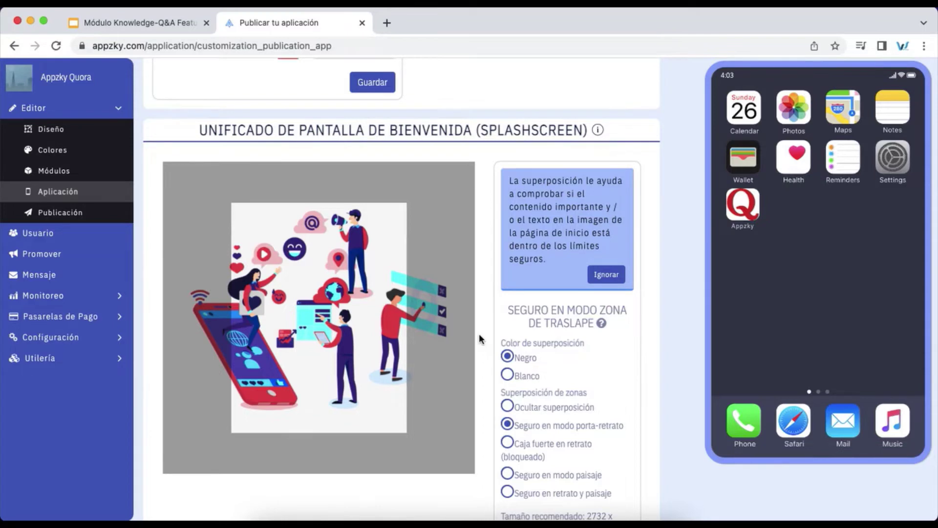
scroll(479, 337, down, 1)
scroll(479, 337, down, 2)
Step: Look up the splashscreen and publication details on the slide deck
key(ctrl+shift+Tab)
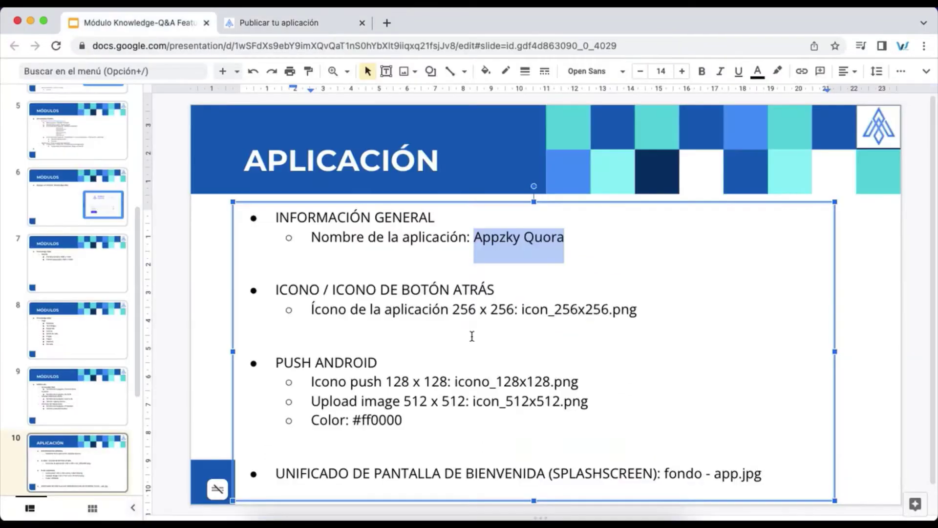
double_click(675, 472)
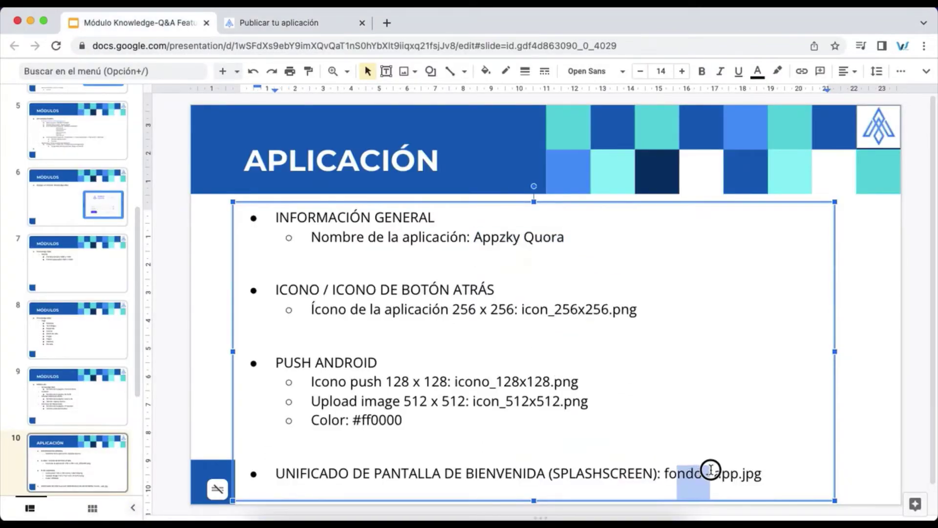
key(ctrl+Tab)
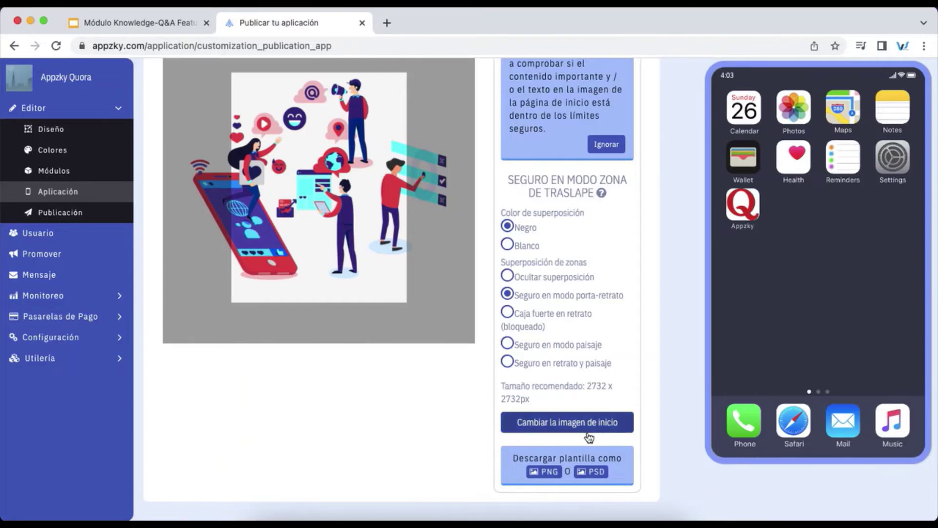
key(ctrl+shift+Tab)
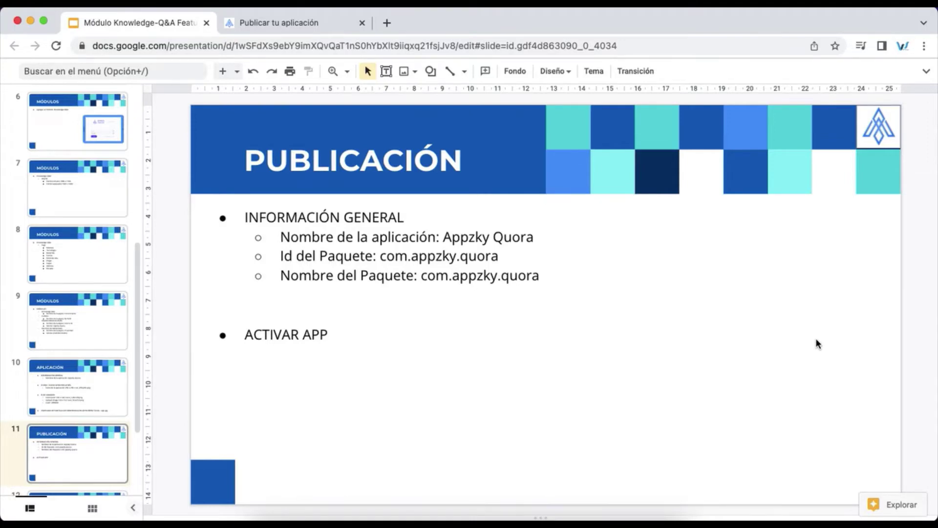
key(ctrl+Tab)
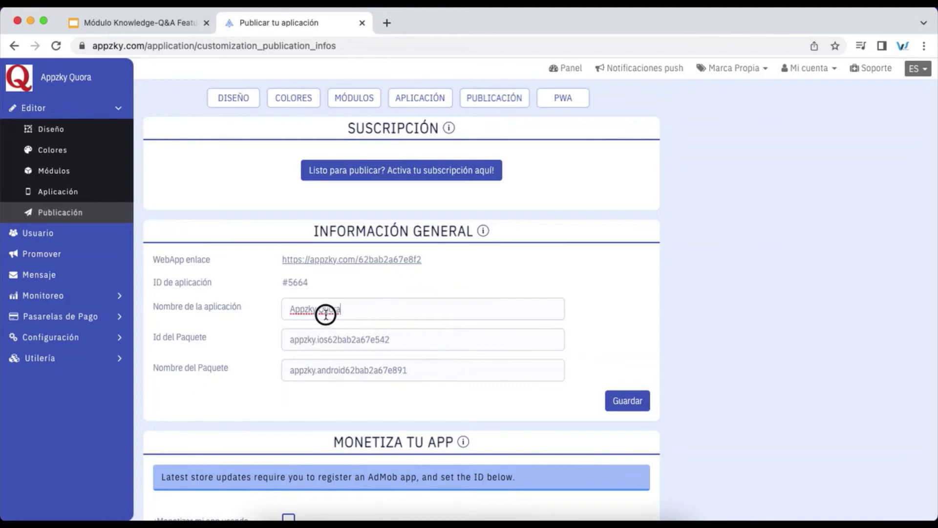
Step: Replace the package id and package name with com.appzky.quora and save the general information
drag(324, 310, 282, 309)
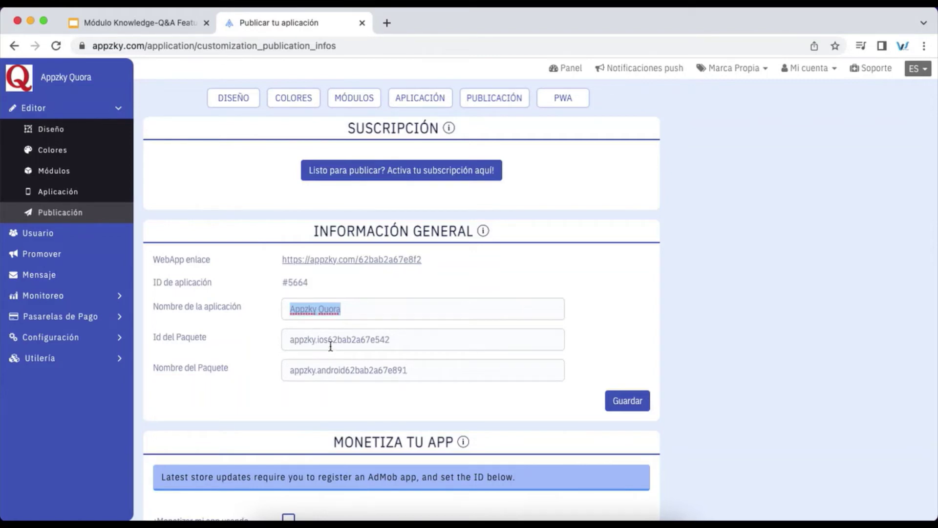
drag(391, 338, 268, 338)
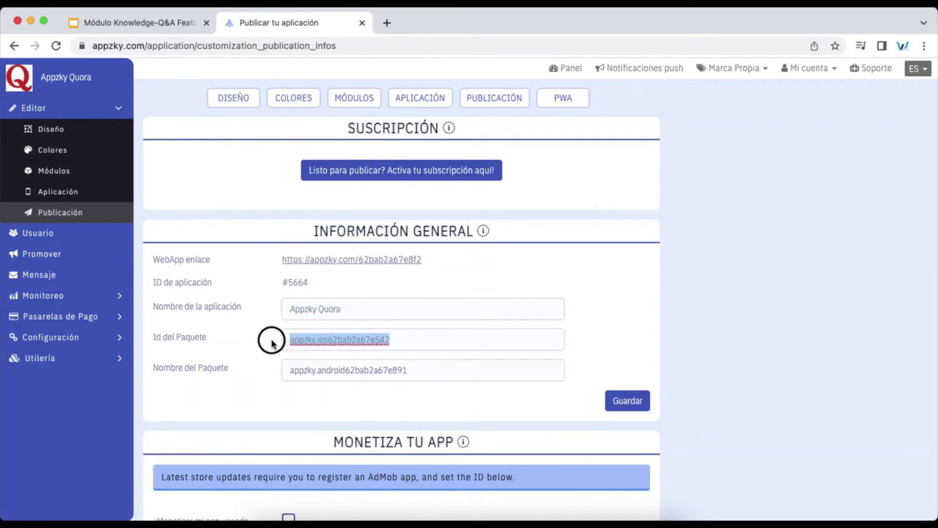
text(com.appzky.quora)
drag(419, 372, 272, 371)
text(com.appzky.quora)
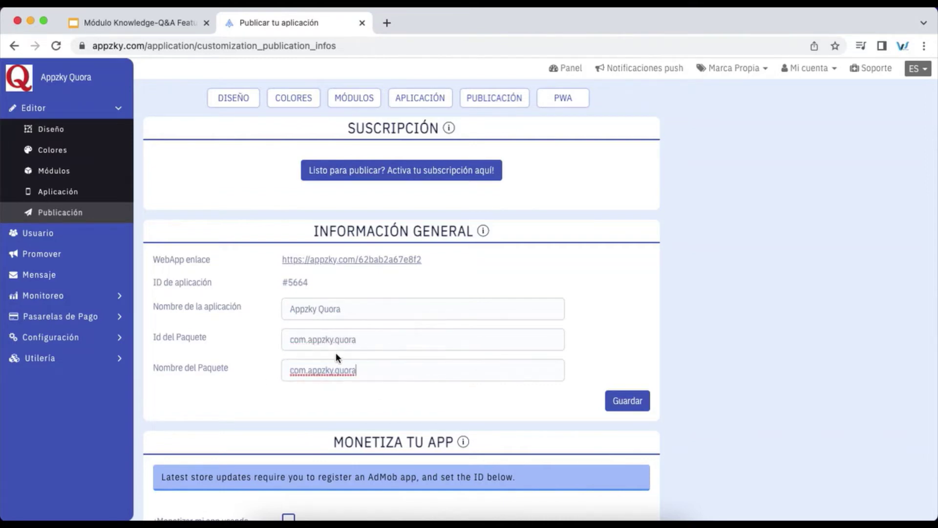
click(357, 340)
drag(358, 340, 275, 343)
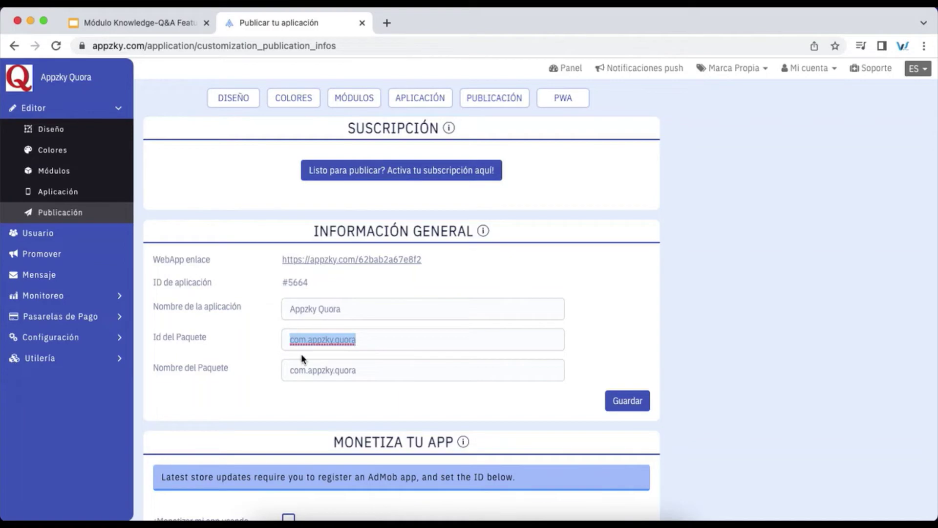
click(625, 397)
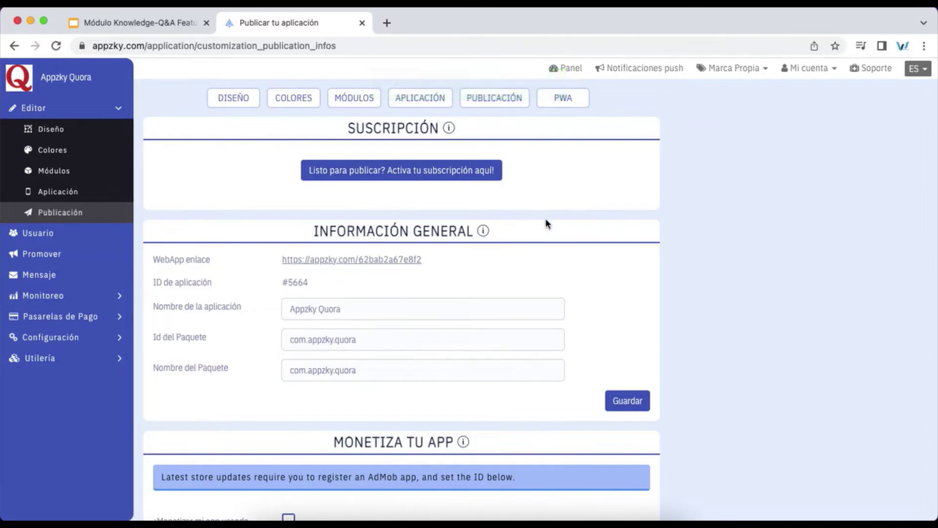
Step: Start activating a subscription so the app can be published
scroll(546, 218, down, 10)
scroll(546, 220, down, 5)
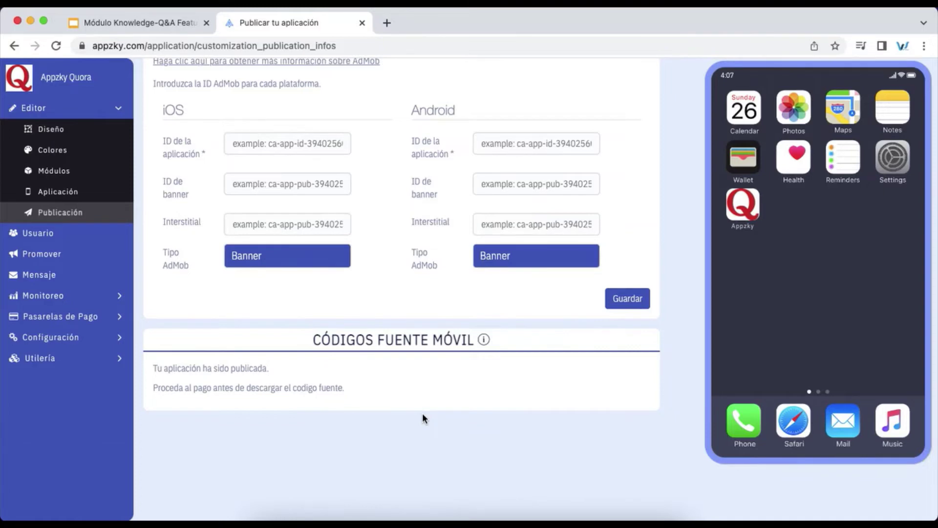
scroll(423, 418, up, 10)
scroll(423, 418, up, 4)
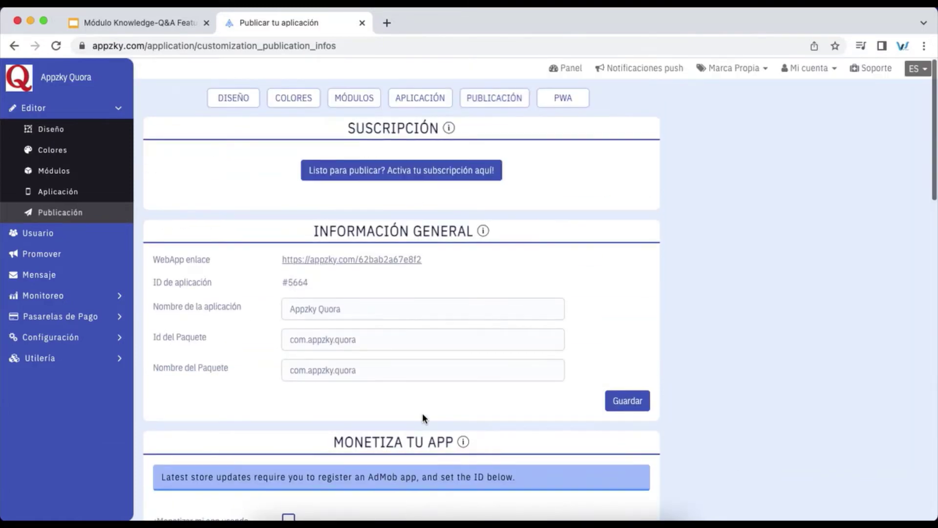
click(370, 182)
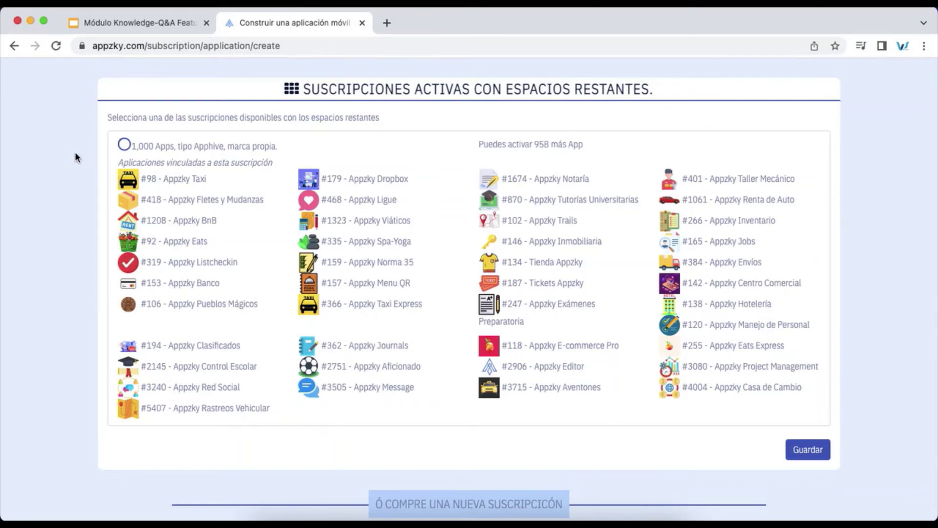
Step: Save Appzky Quora under the 1,000 Apps subscription and go back to Mis Aplicaciones
scroll(75, 156, down, 10)
scroll(75, 156, down, 8)
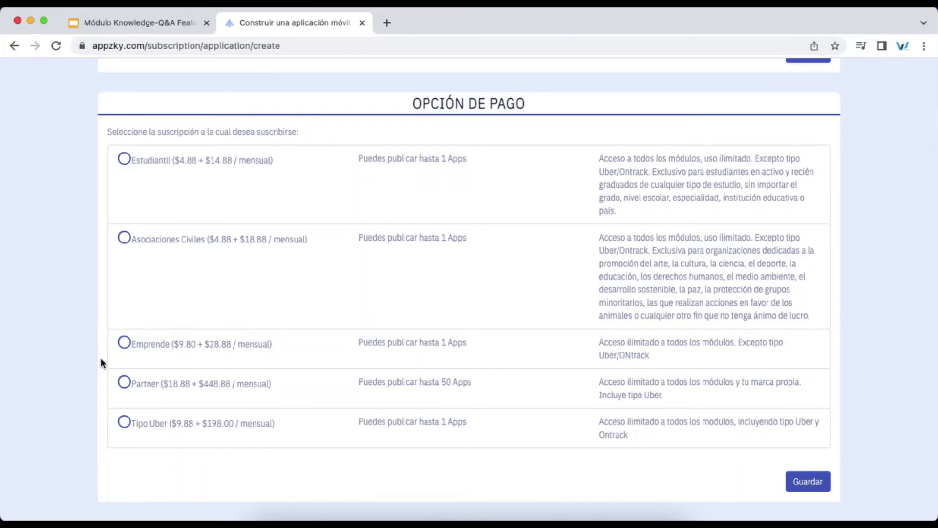
scroll(101, 358, up, 4)
scroll(101, 358, up, 10)
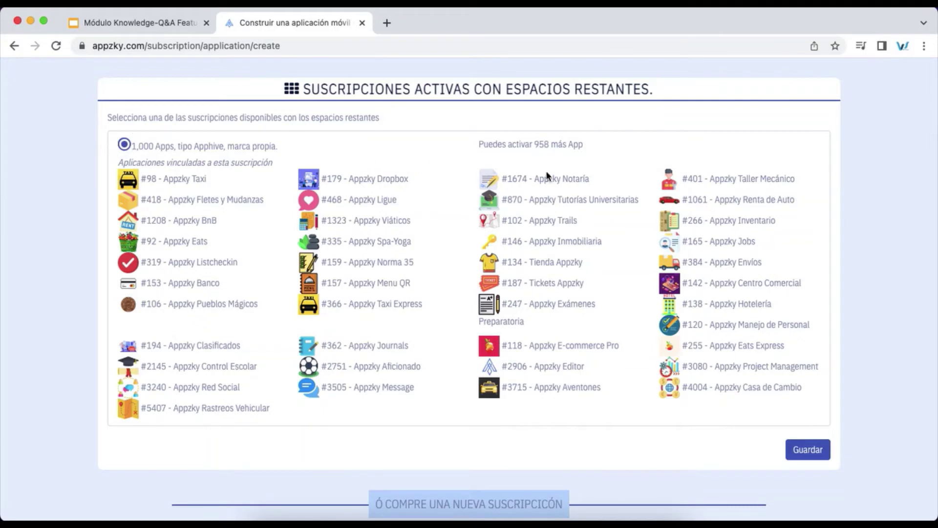
click(806, 452)
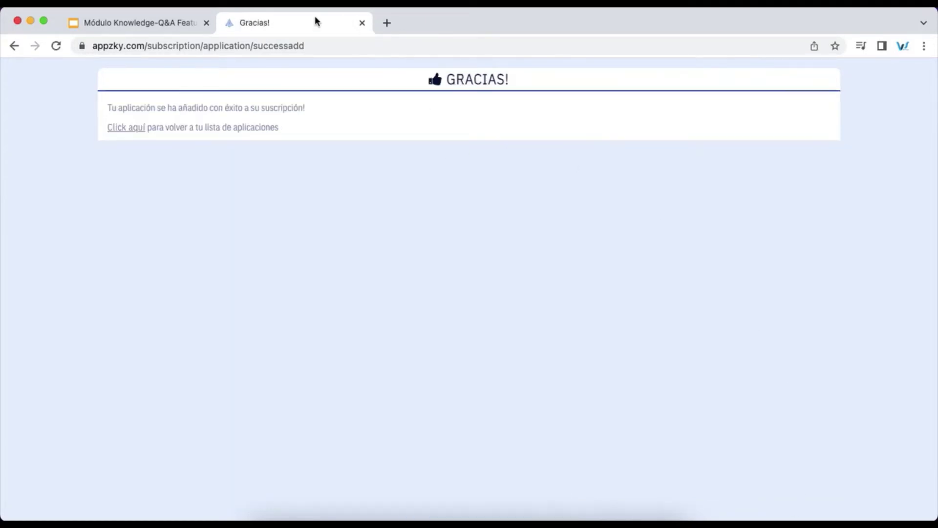
click(128, 128)
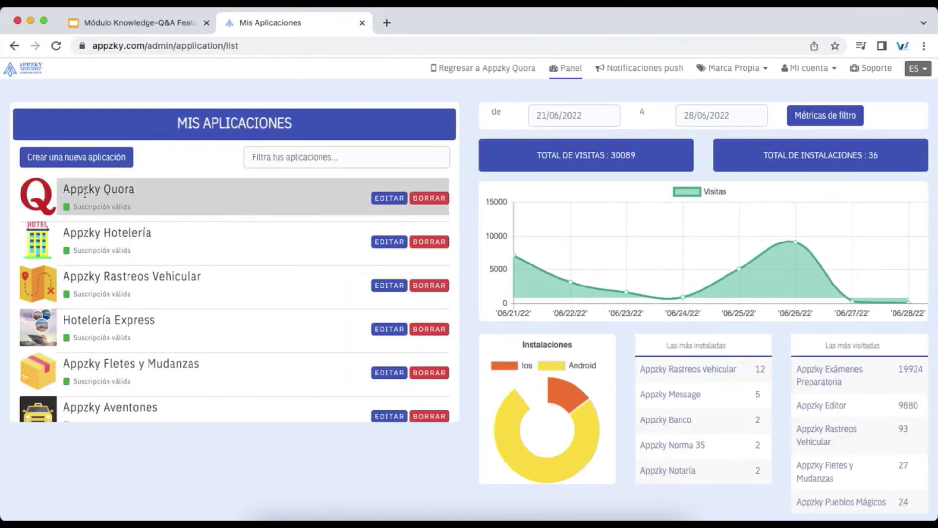
Step: Open Appzky Quora for editing and go to its PUBLICACIÓN settings
double_click(91, 207)
click(159, 164)
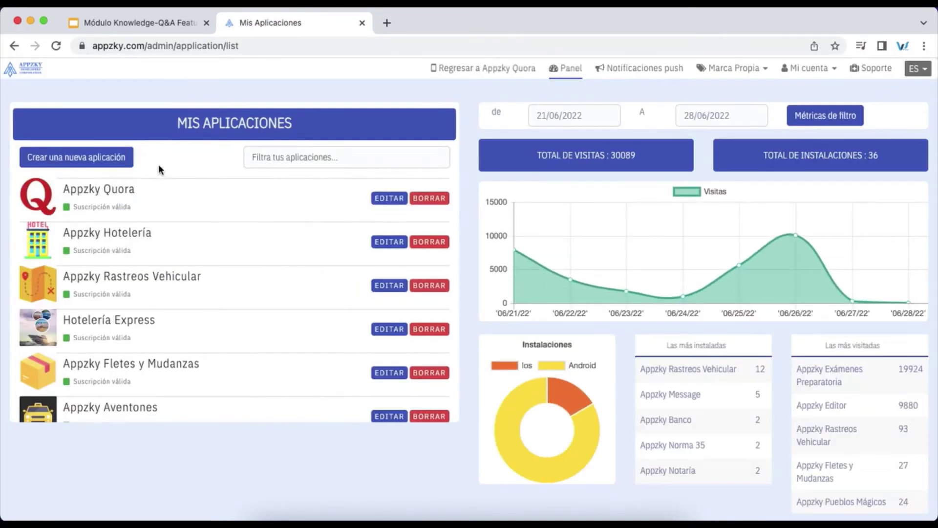
click(391, 202)
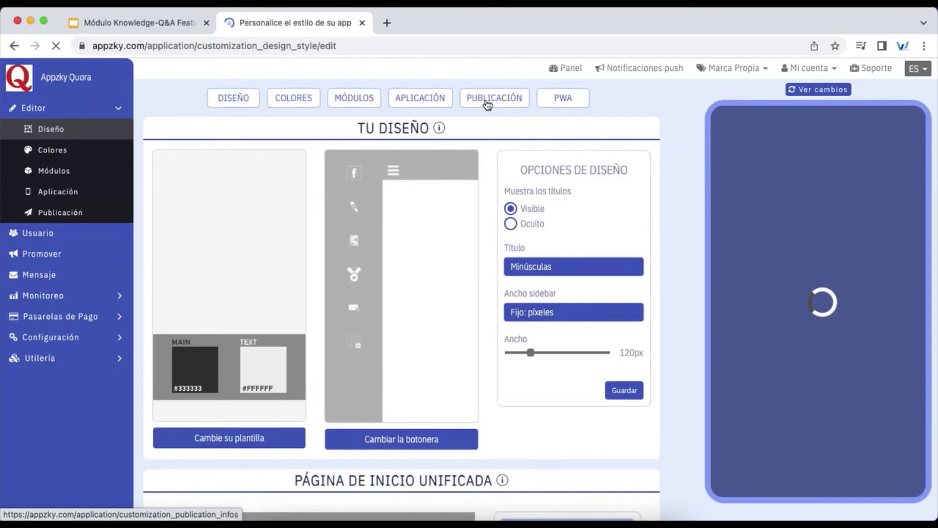
click(487, 100)
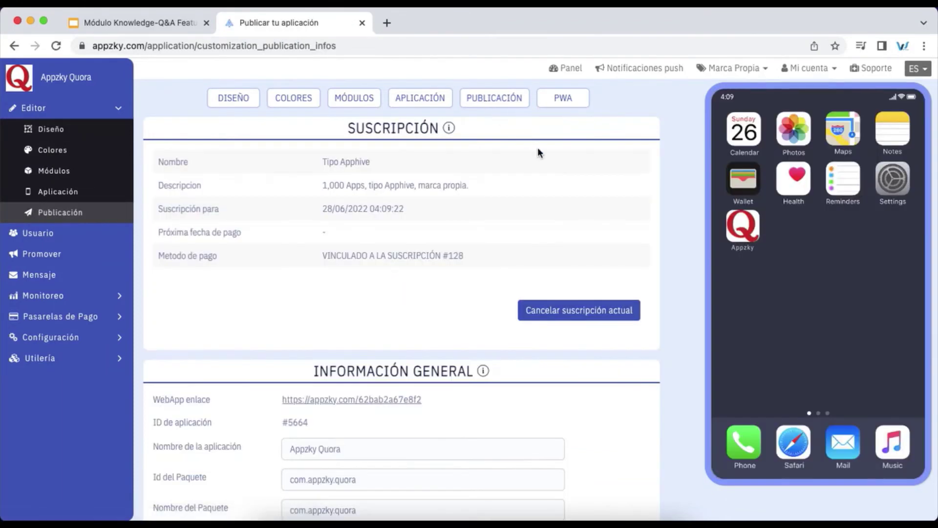
Step: Generate the Android APK/AAB build, version 1.0, under Códigos Generados
scroll(597, 194, down, 1)
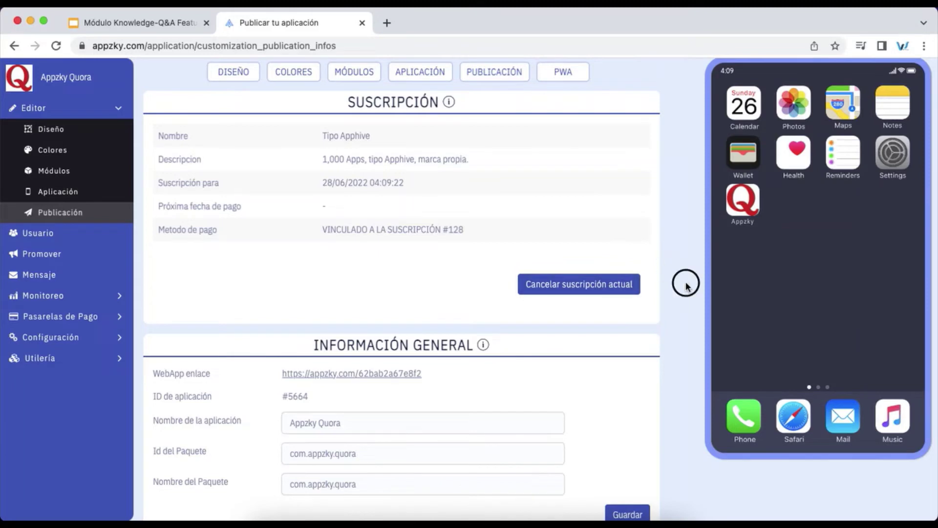
scroll(685, 282, down, 10)
scroll(686, 283, down, 6)
scroll(686, 283, down, 3)
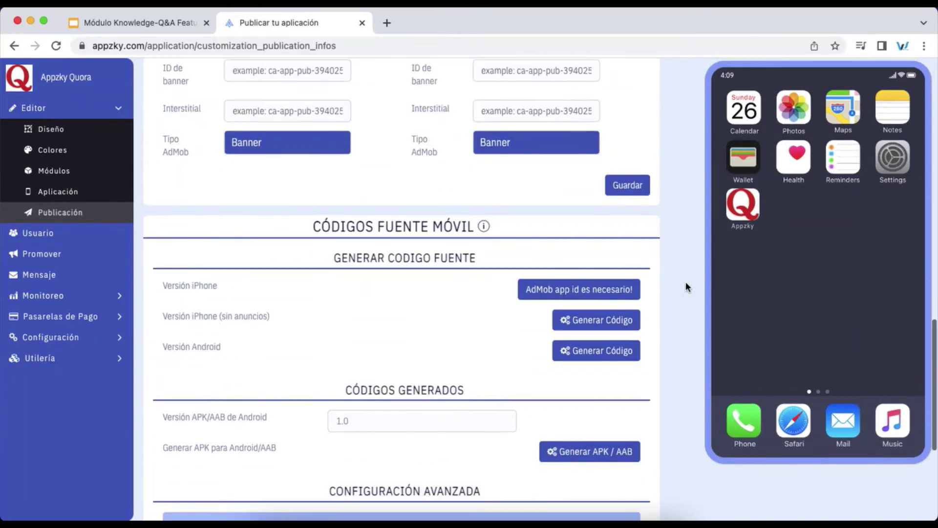
scroll(687, 282, down, 1)
scroll(686, 283, down, 2)
scroll(685, 282, down, 1)
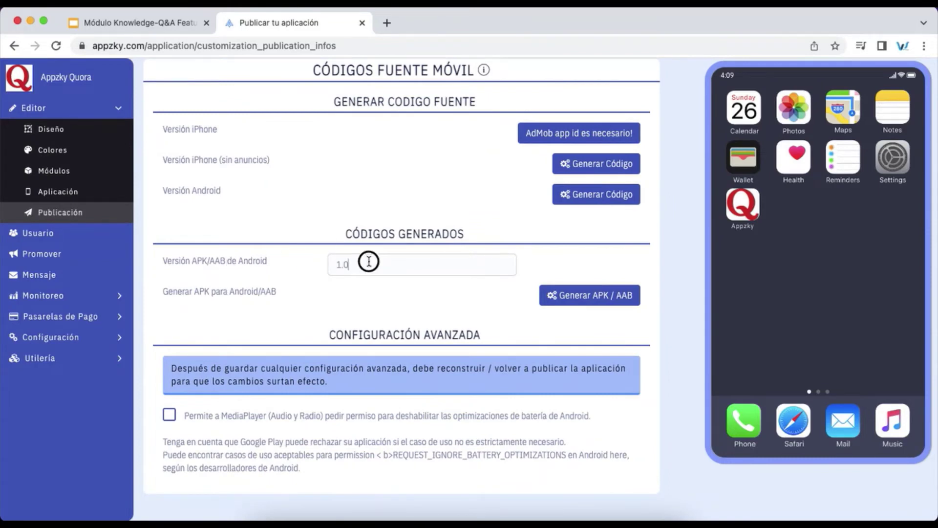
drag(369, 262, 317, 266)
click(354, 271)
click(610, 298)
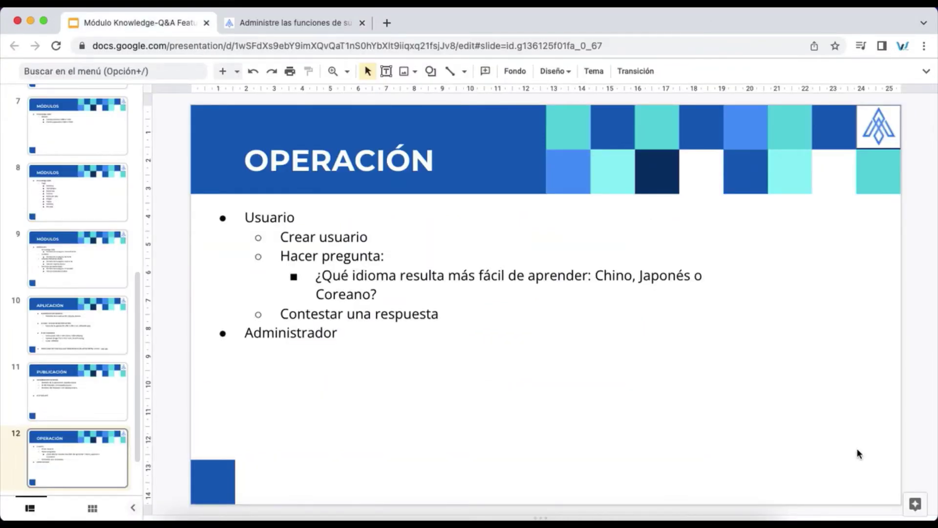
Step: Review the Usuario and Administrador tasks on the OPERACIÓN slide
double_click(264, 217)
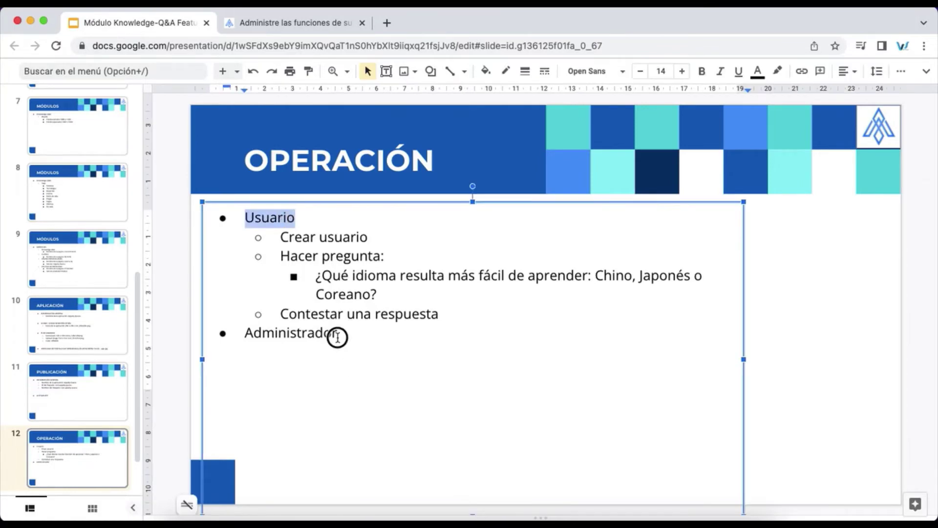
drag(337, 337, 242, 329)
click(284, 240)
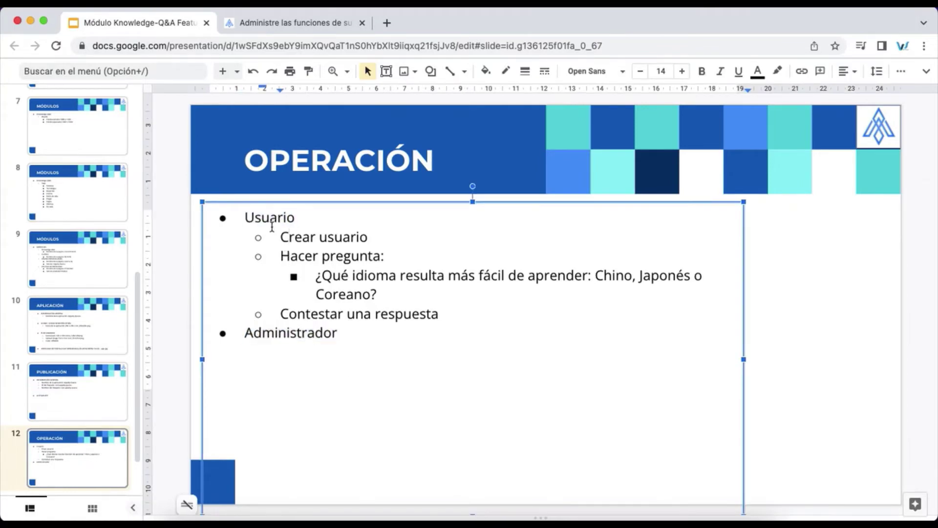
drag(272, 226, 315, 239)
triple_click(315, 239)
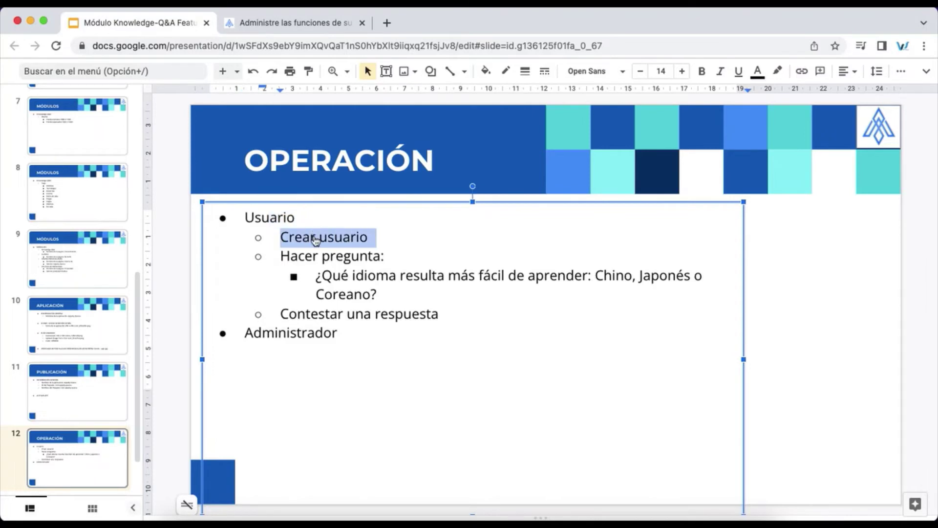
Step: Open Mi Perfil from the preview's side menu, then return to the question list
key(ctrl+Tab)
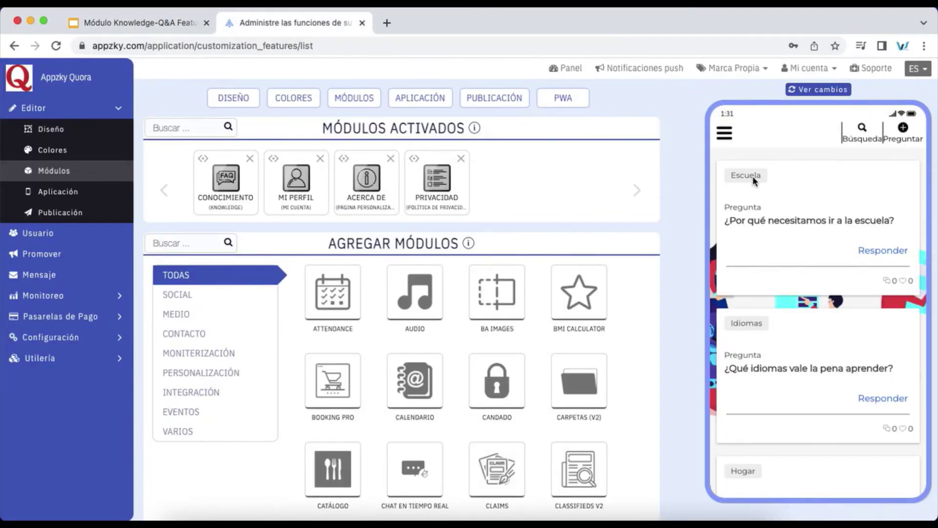
click(725, 133)
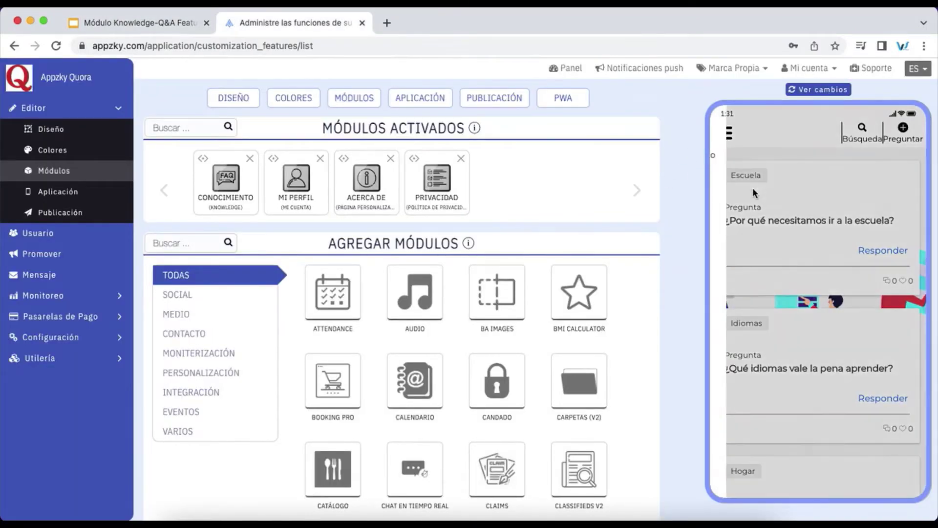
click(753, 190)
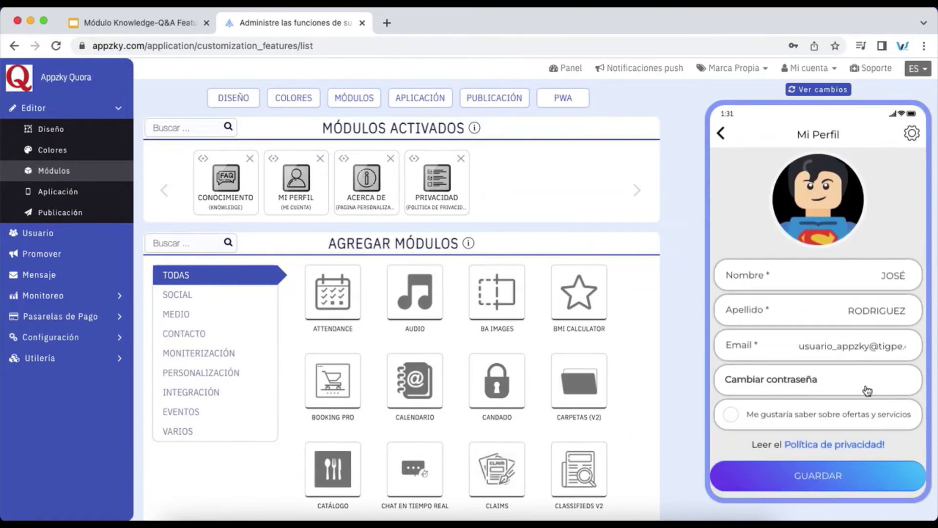
click(722, 134)
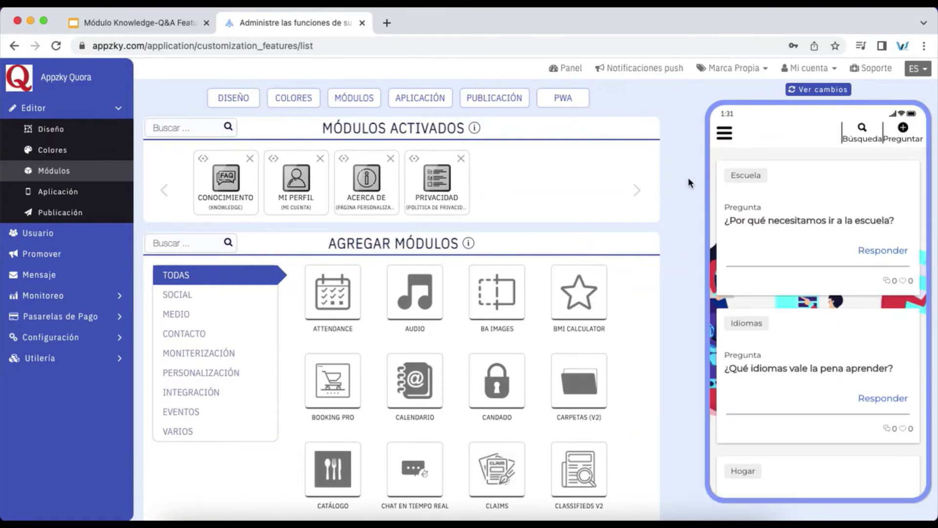
Step: Check the test steps on the slides, then refresh the preview's question feed
key(ctrl+shift+Tab)
click(302, 255)
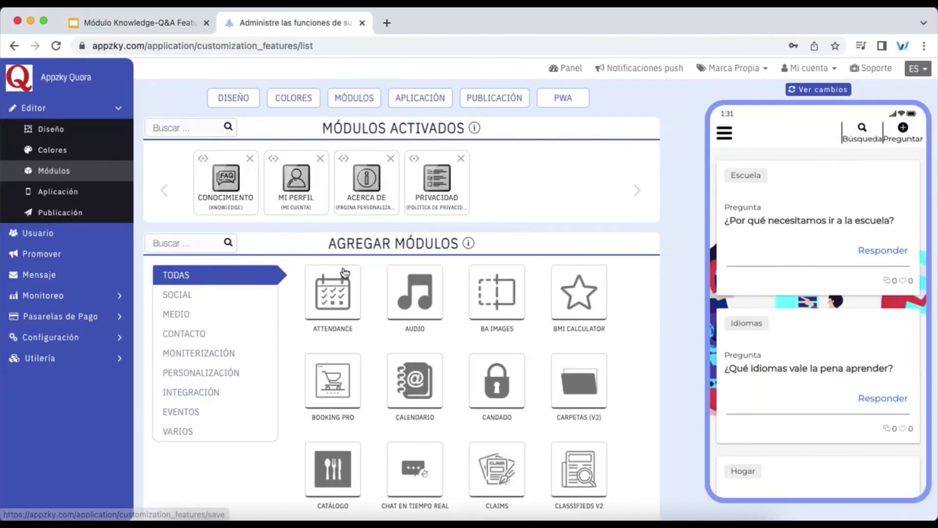
key(ctrl+Tab)
click(723, 134)
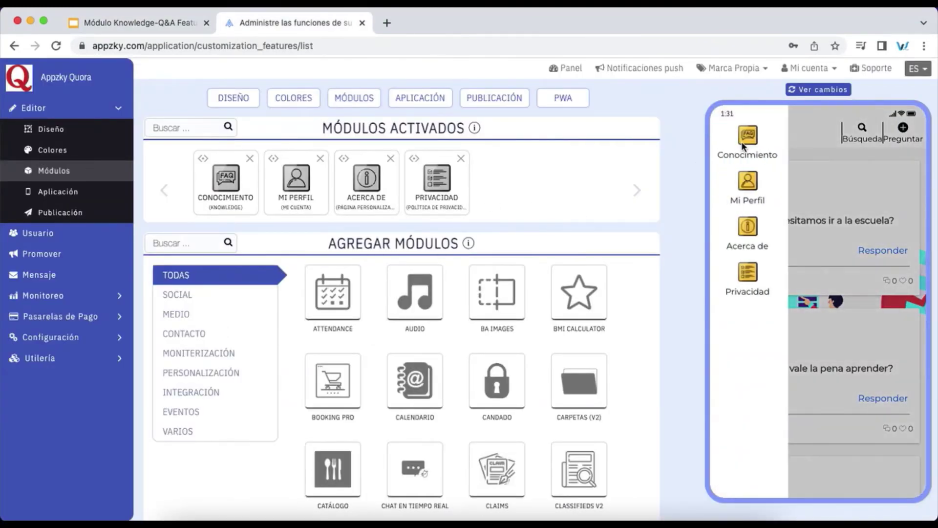
click(746, 138)
drag(771, 201, 779, 272)
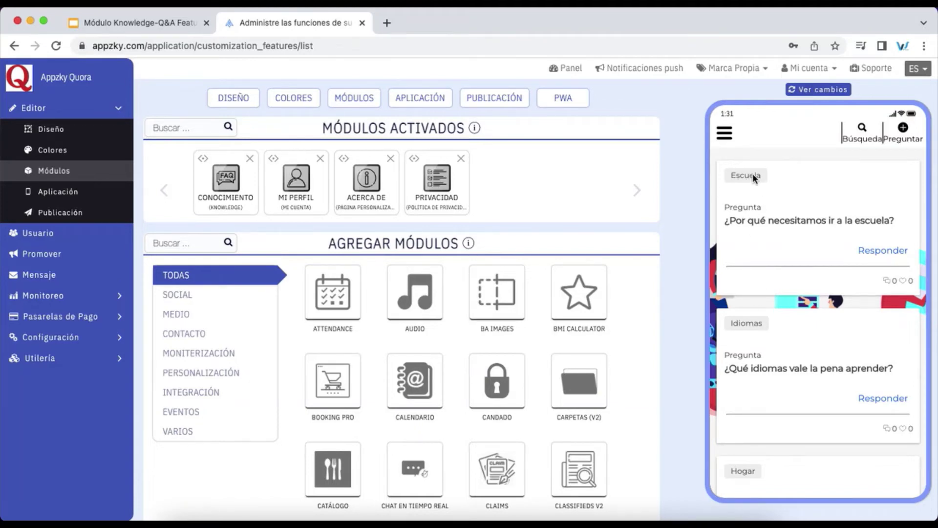
drag(776, 234, 774, 255)
Step: Bring up the search field and Todas las Etiquetas filter at the top of the feed
drag(761, 367, 768, 257)
drag(753, 416, 767, 301)
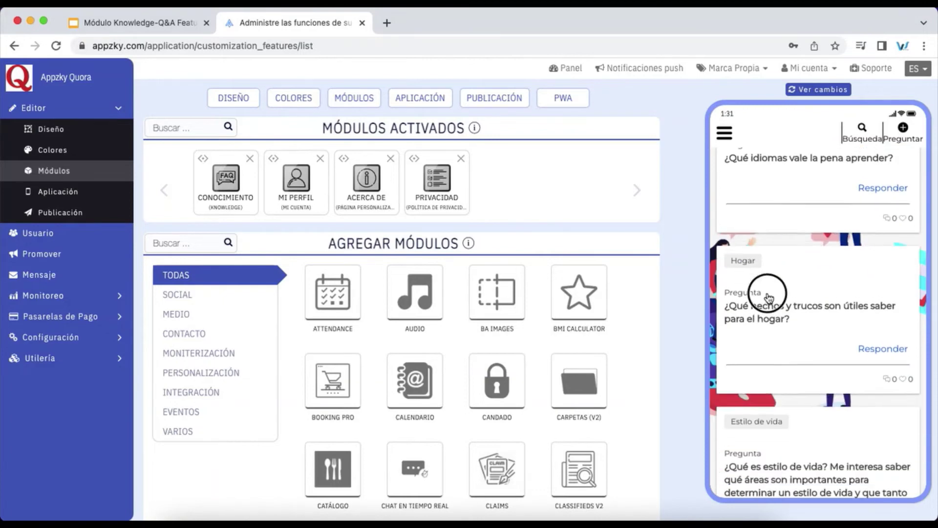
scroll(781, 384, up, 3)
scroll(807, 293, up, 3)
scroll(831, 220, up, 3)
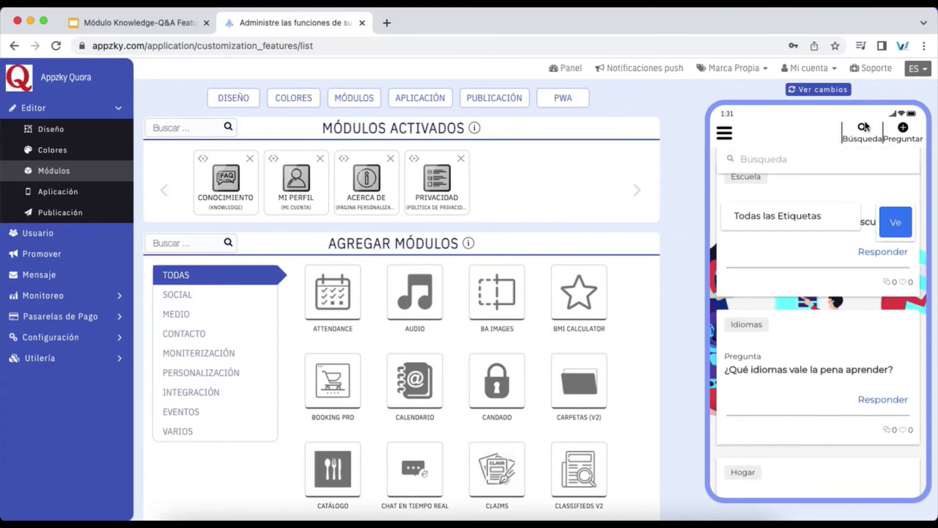
click(799, 182)
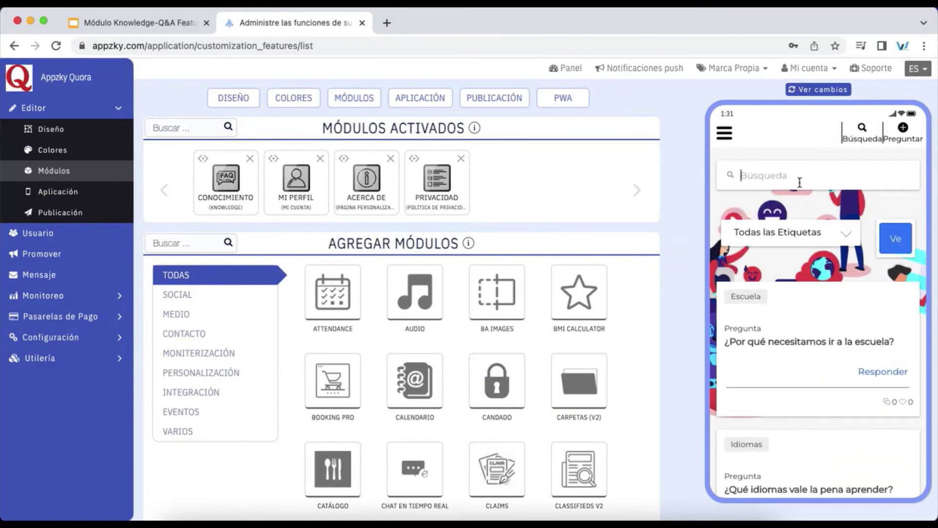
click(804, 229)
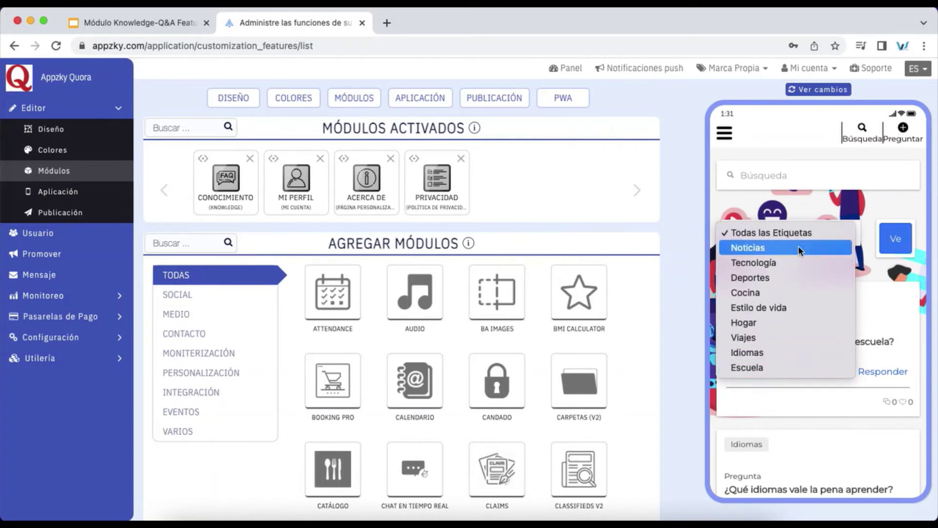
click(810, 214)
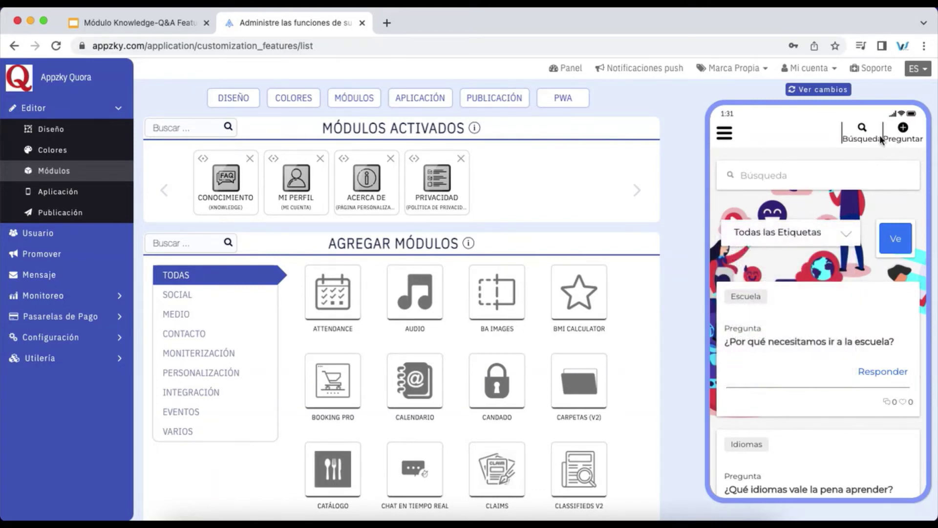
Step: Start a new question and paste the Chino, Japonés o Coreano question from the slide
click(904, 131)
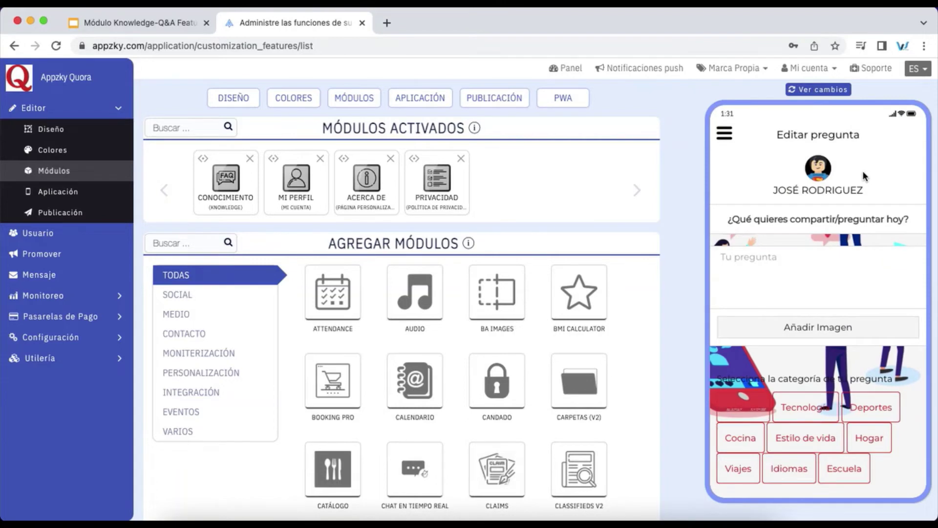
key(ctrl+shift+Tab)
drag(319, 280, 378, 295)
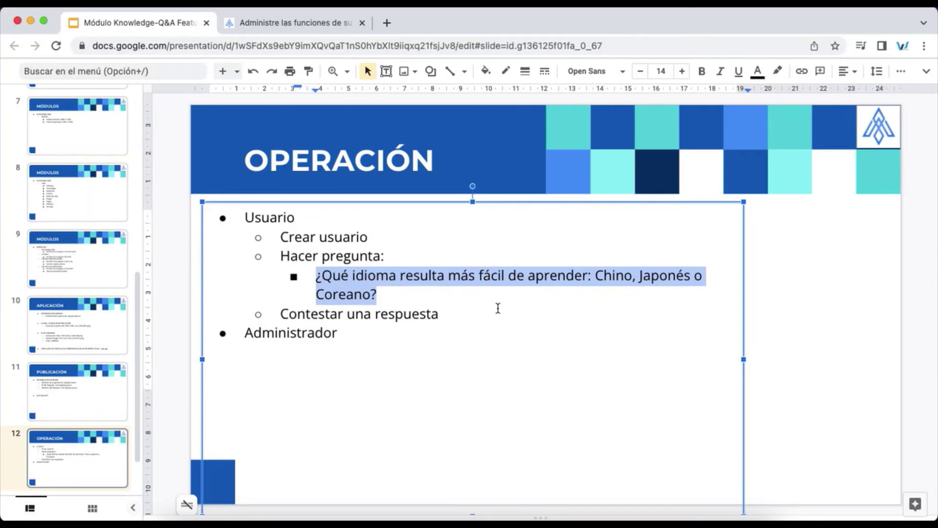
key(ctrl+Tab)
click(763, 282)
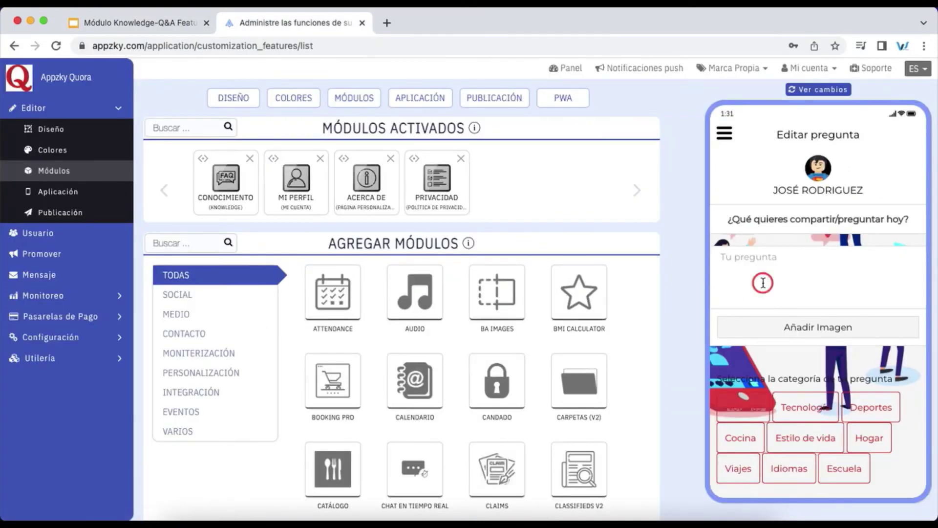
text(¿Qué idioma resulta más fácil de aprender: Chino, Japonés o Coreano?)
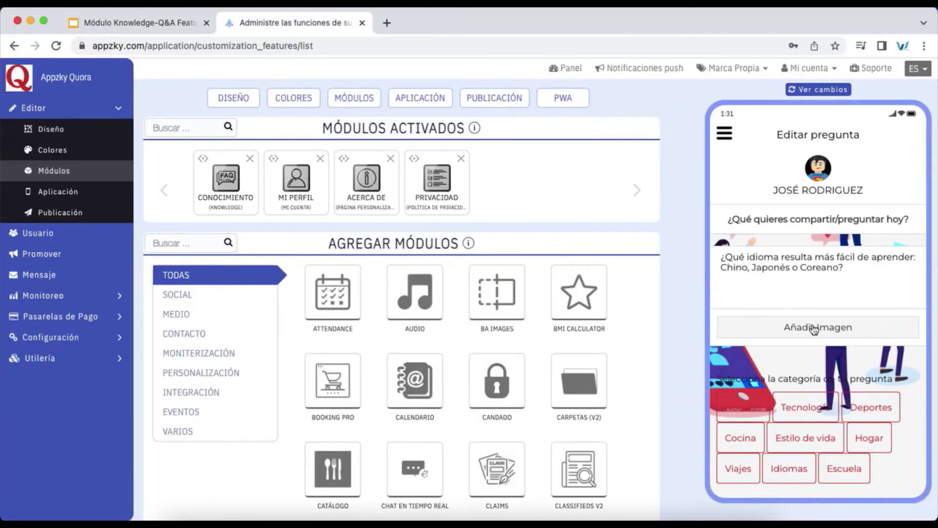
Step: Tag the question with Idiomas only, removing Estilo de vida and Tecnología
scroll(817, 361, down, 1)
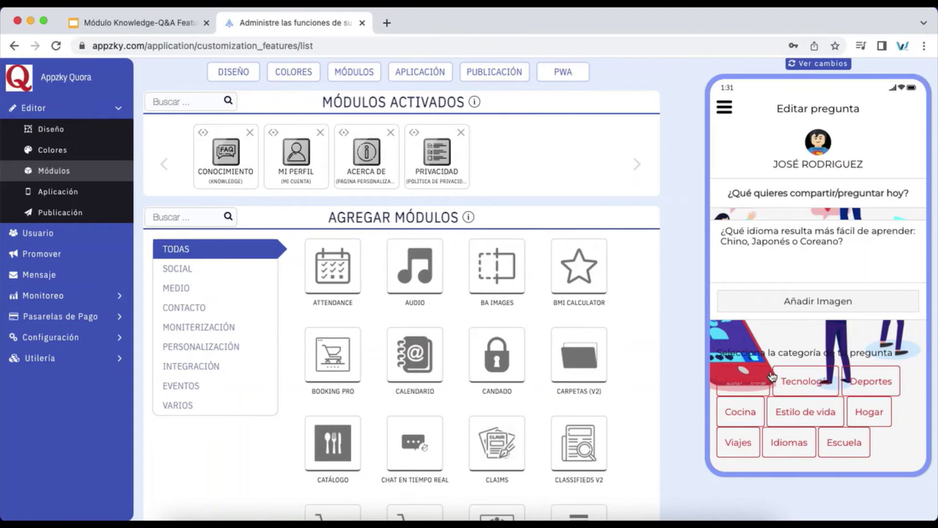
scroll(802, 342, down, 3)
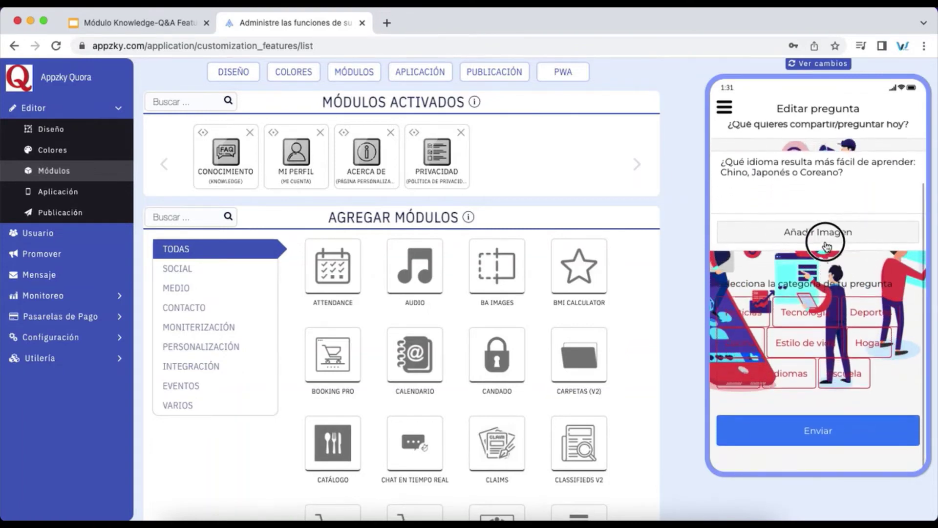
scroll(816, 293, up, 2)
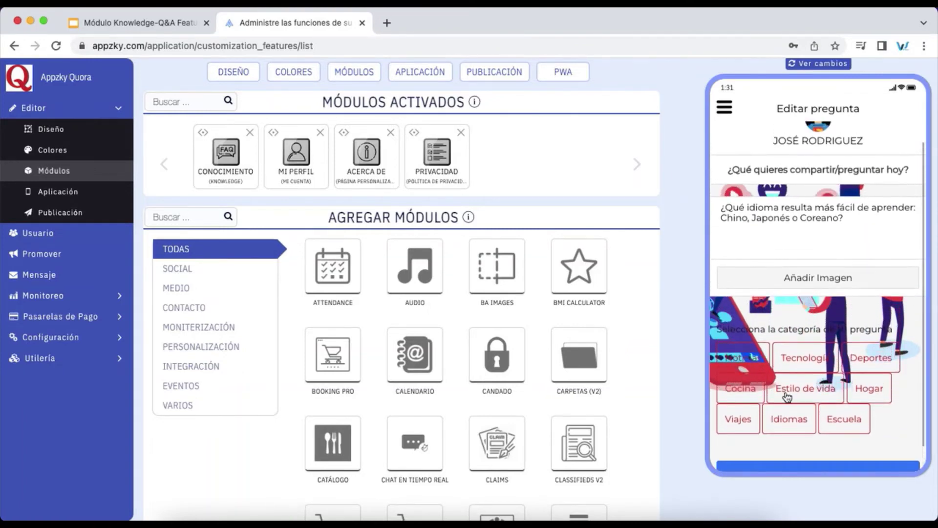
click(788, 420)
click(798, 399)
click(806, 361)
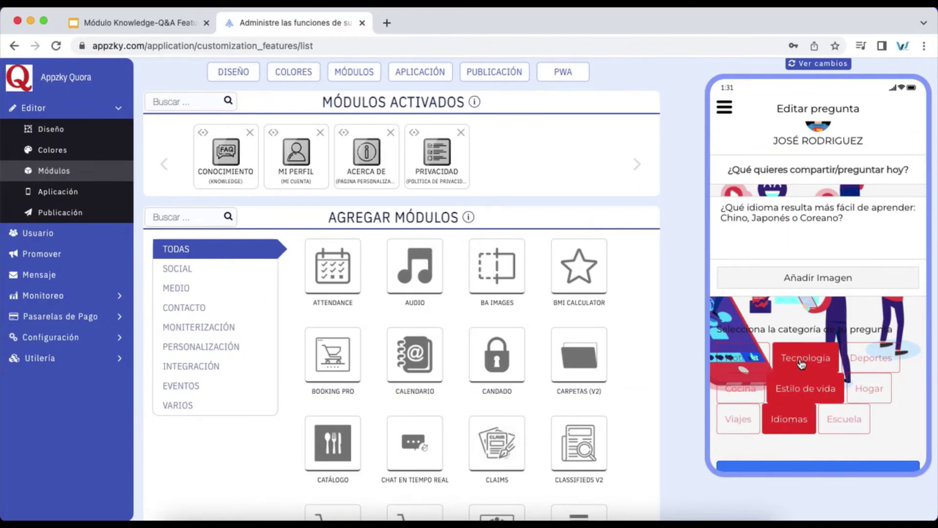
click(801, 363)
click(803, 389)
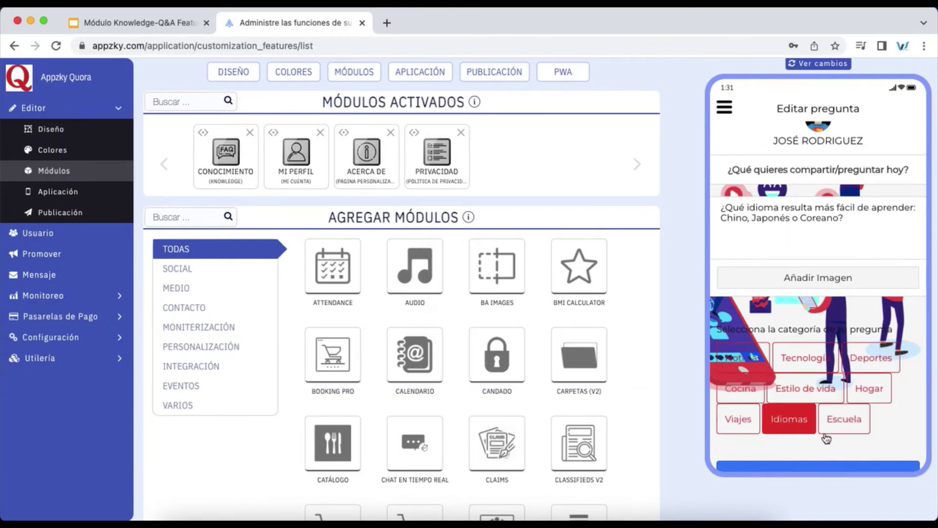
scroll(912, 435, down, 2)
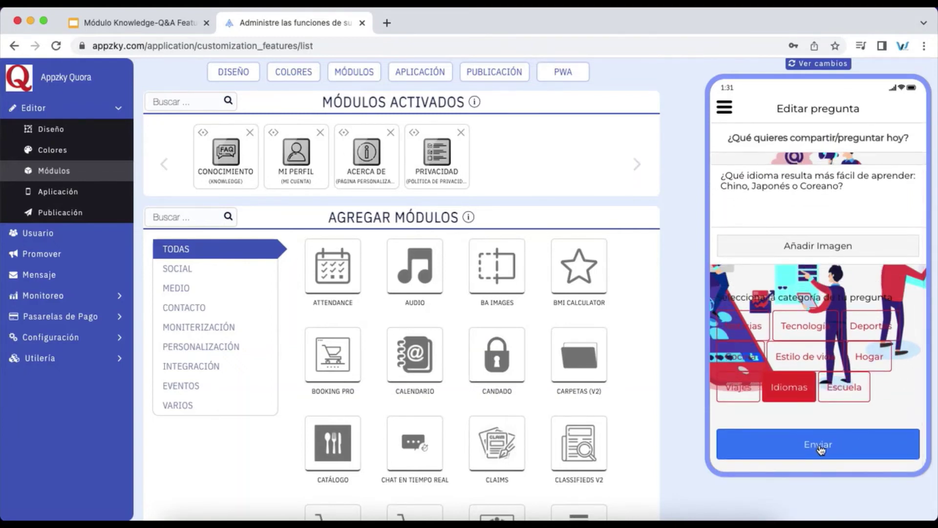
scroll(822, 449, up, 2)
scroll(822, 449, down, 2)
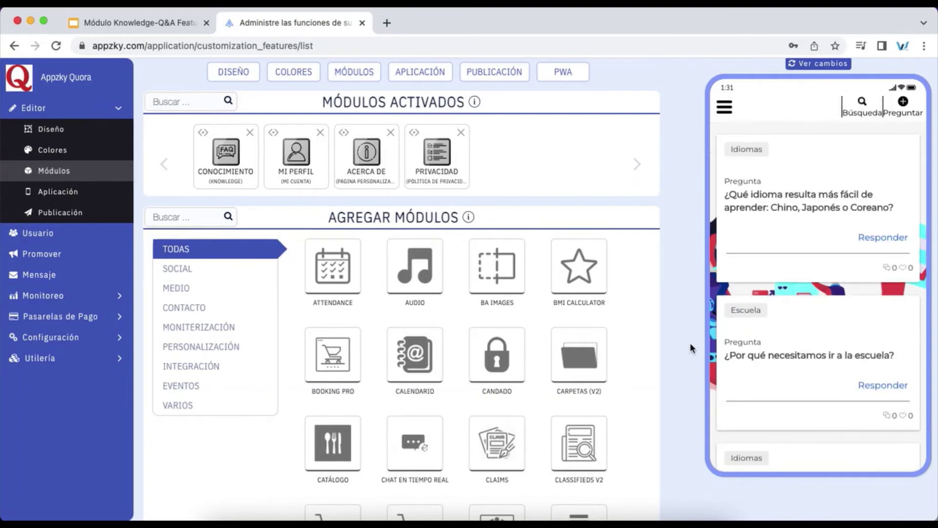
Step: View the new language question and its edit form, then open '¿Por qué necesitamos ir a la escuela?'
drag(755, 193, 765, 241)
click(746, 192)
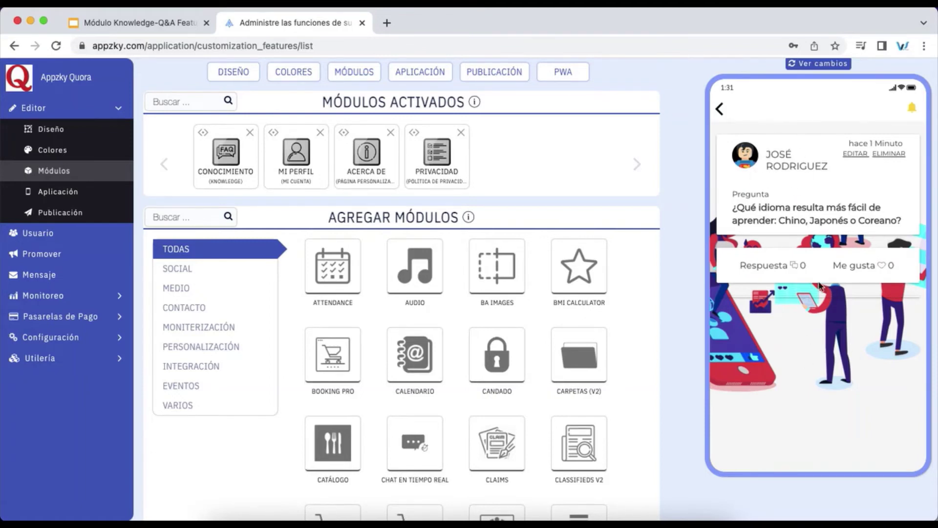
click(854, 154)
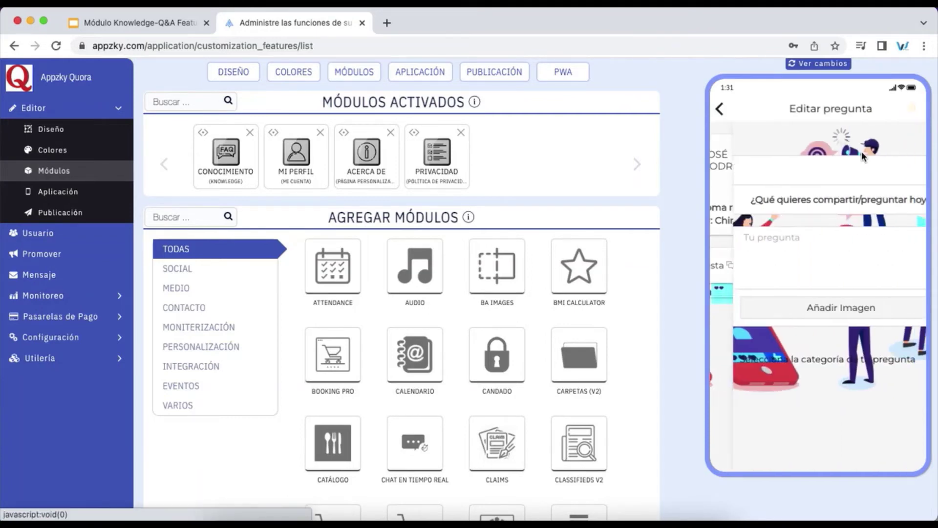
scroll(802, 245, down, 2)
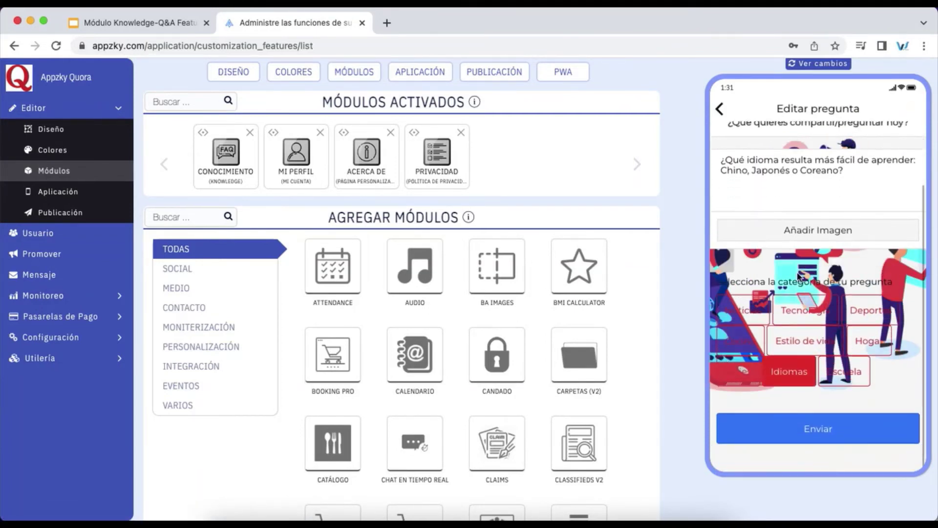
click(727, 114)
click(723, 110)
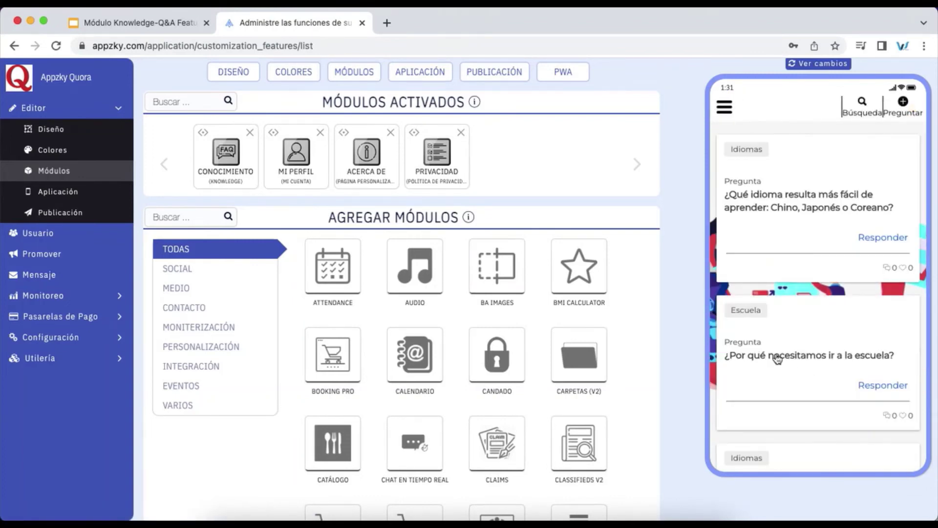
click(778, 358)
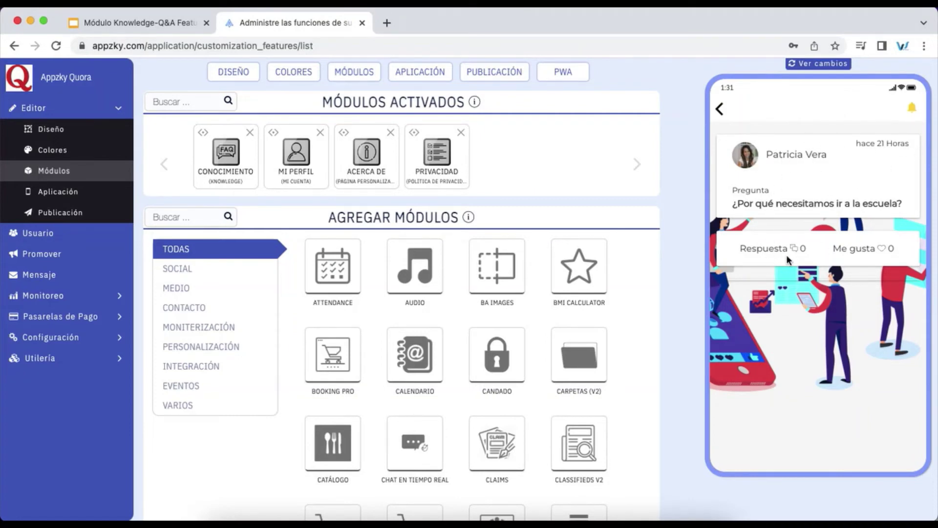
Step: Like the school question and return to the feed, checking the next step on the slides
click(884, 251)
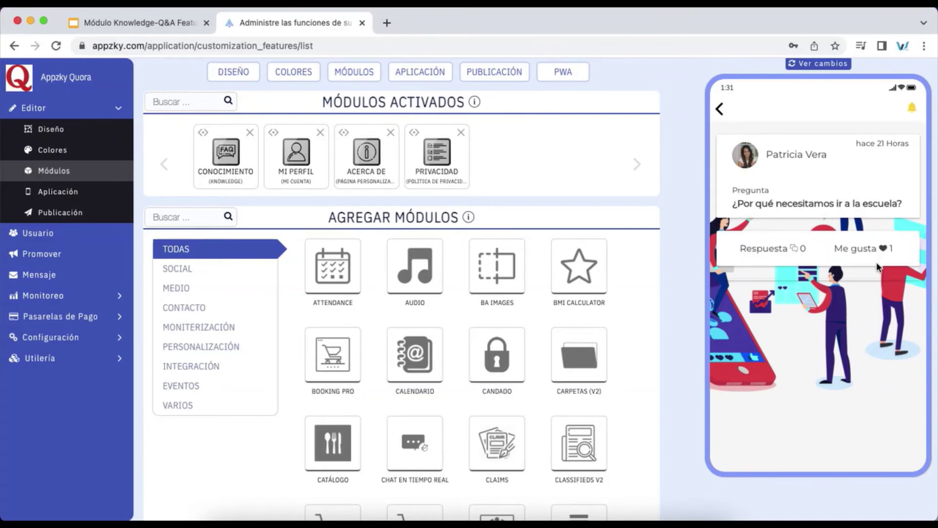
click(790, 258)
click(791, 258)
click(721, 110)
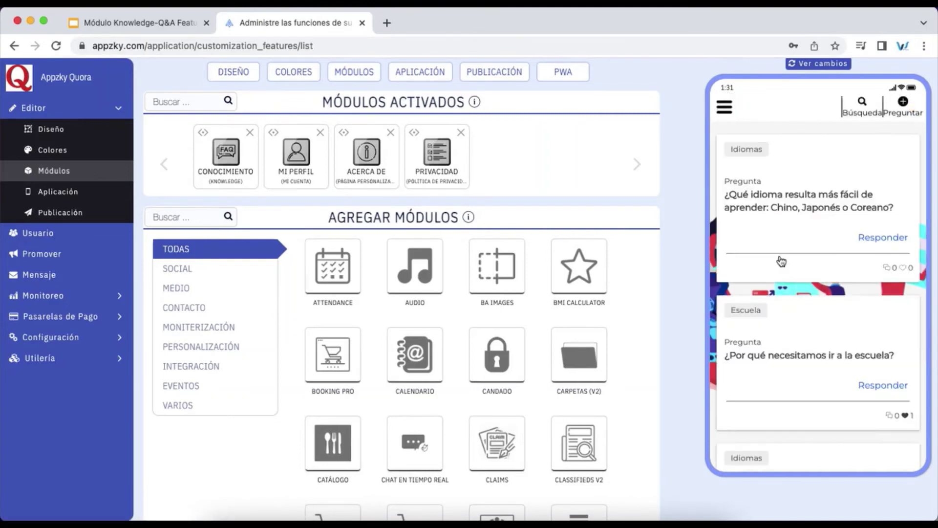
key(ctrl+shift+Tab)
click(459, 318)
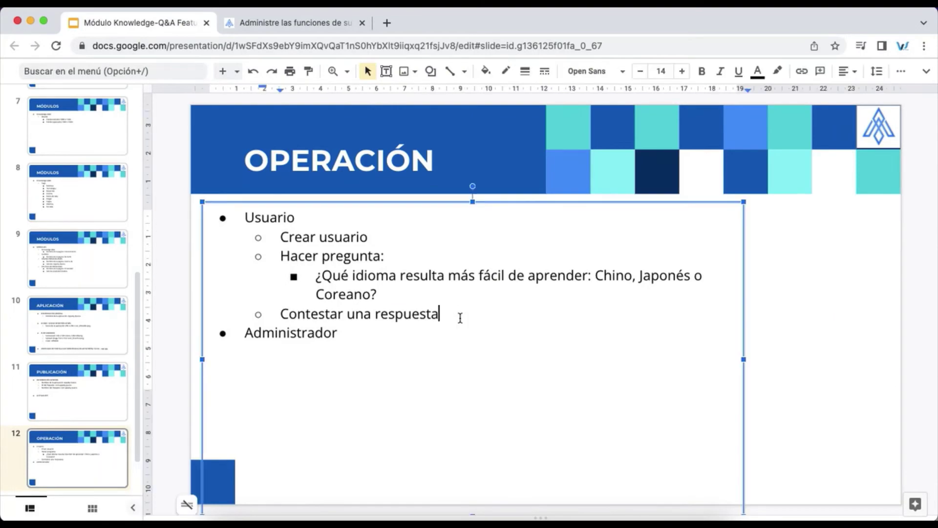
key(ctrl+Tab)
click(816, 333)
scroll(816, 274, down, 2)
scroll(821, 201, down, 3)
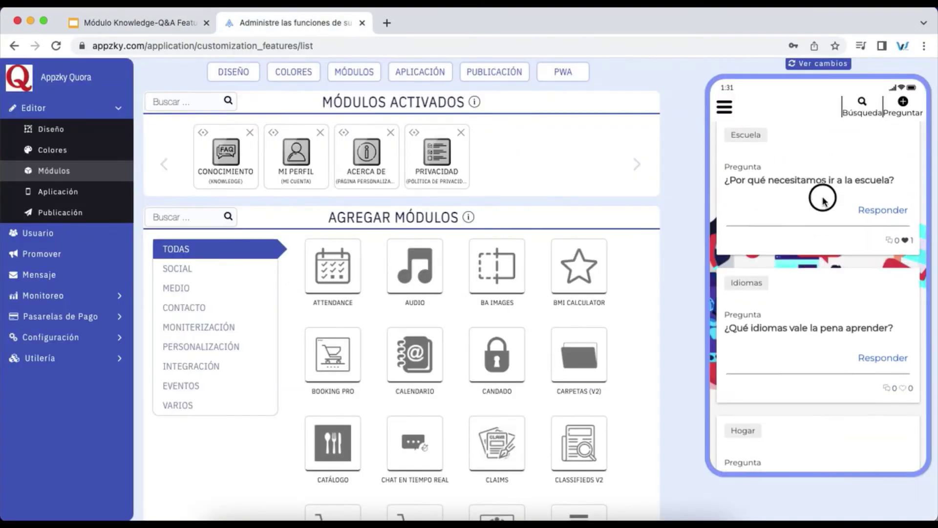
scroll(830, 283, down, 1)
scroll(832, 203, down, 2)
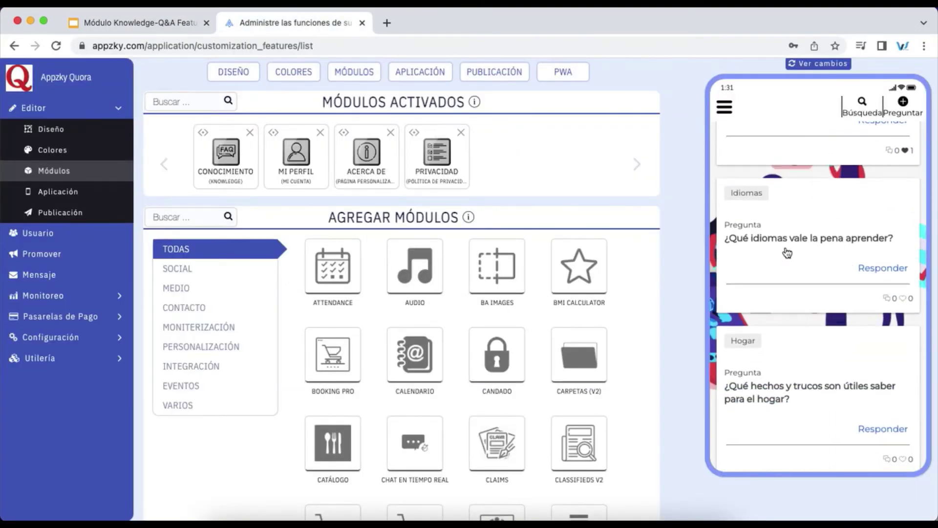
Step: Like the worthwhile-languages question, answer it with 'Inglés', and return to the feed
click(832, 240)
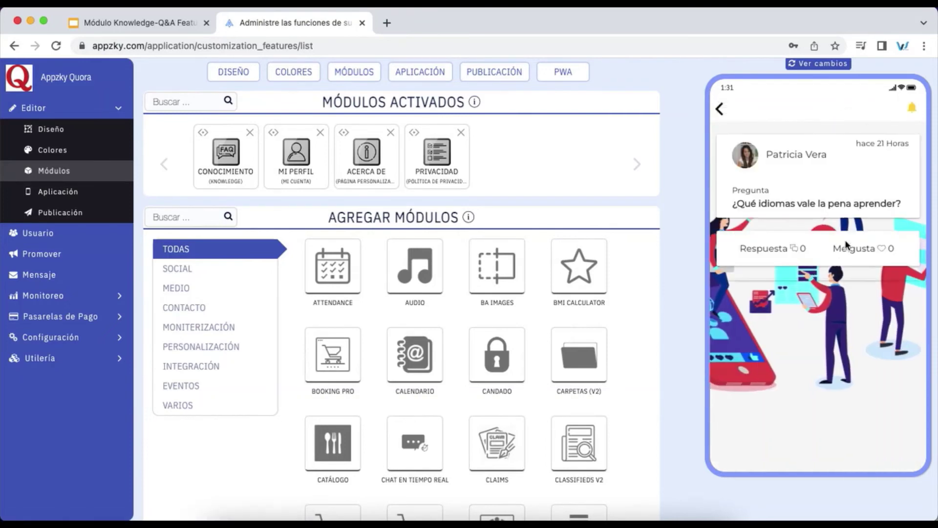
click(847, 253)
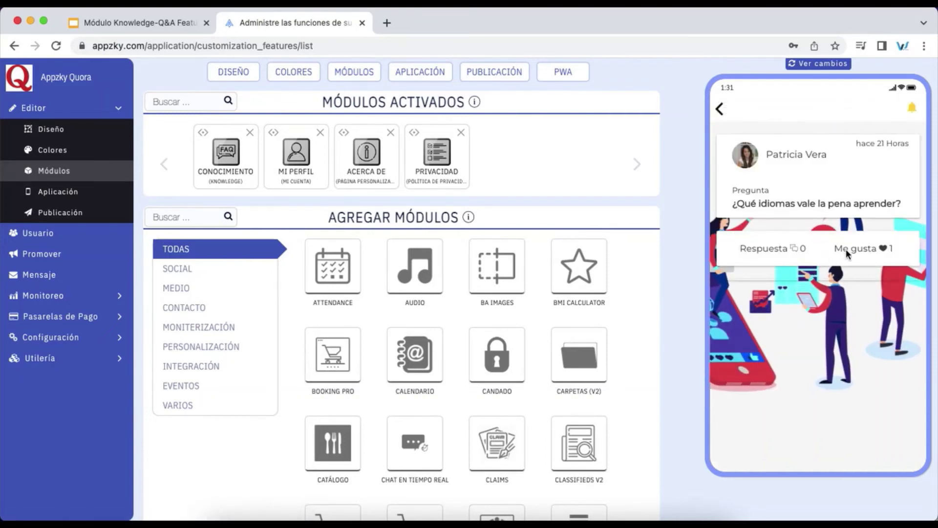
click(800, 250)
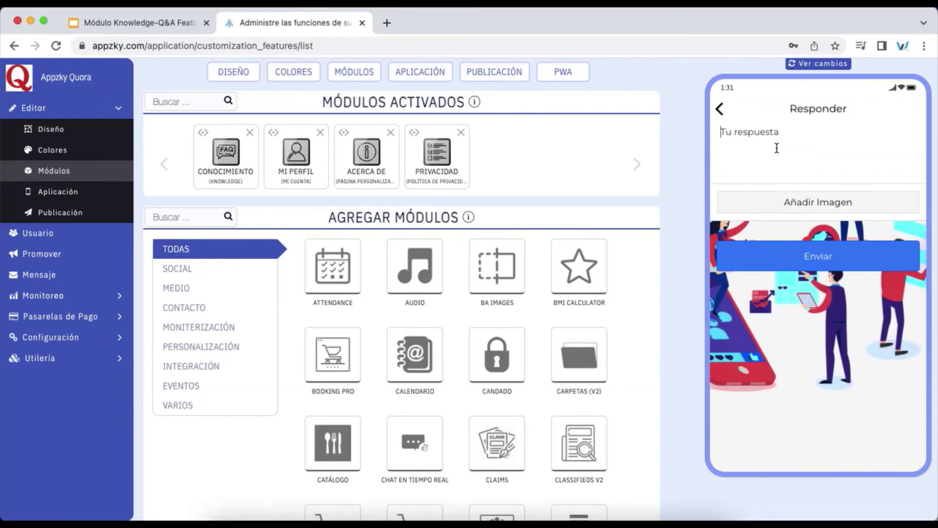
text(iNG)
key(BackSpace)
key(BackSpace)
key(BackSpace)
text(Inglés)
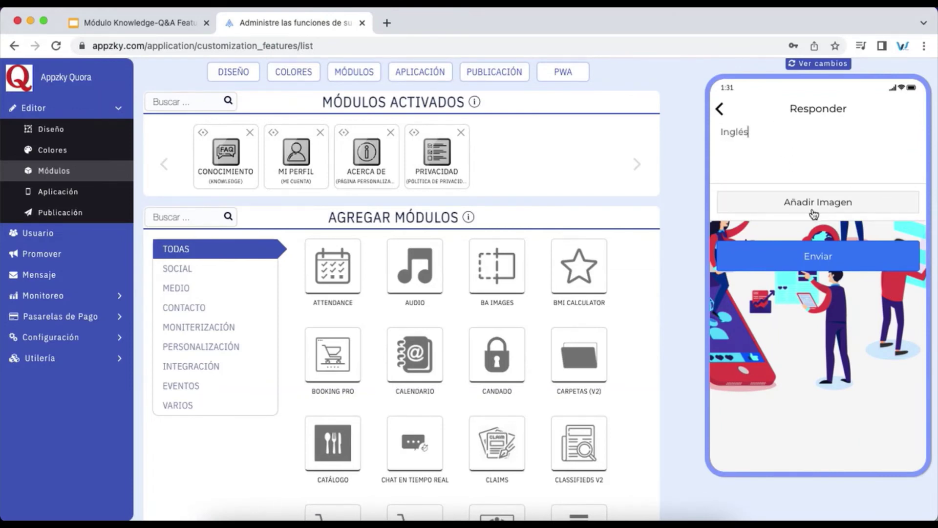
click(818, 262)
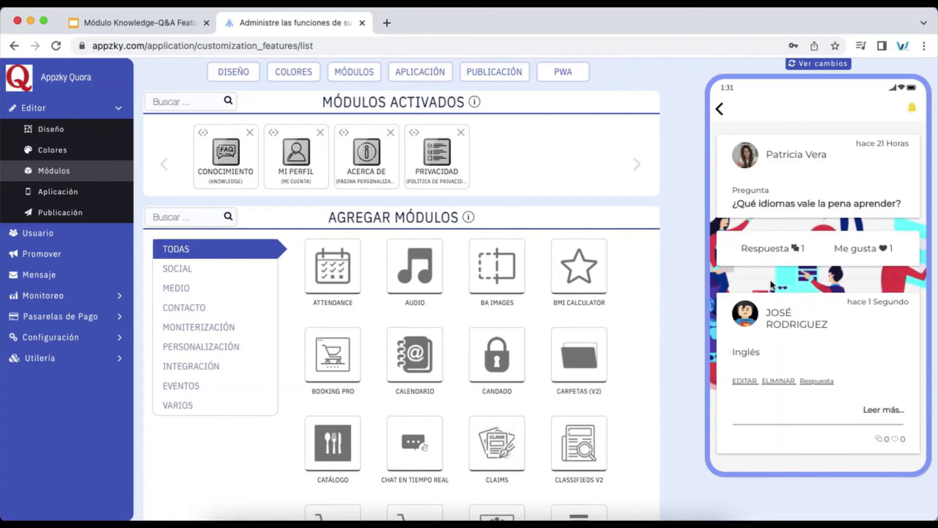
click(720, 108)
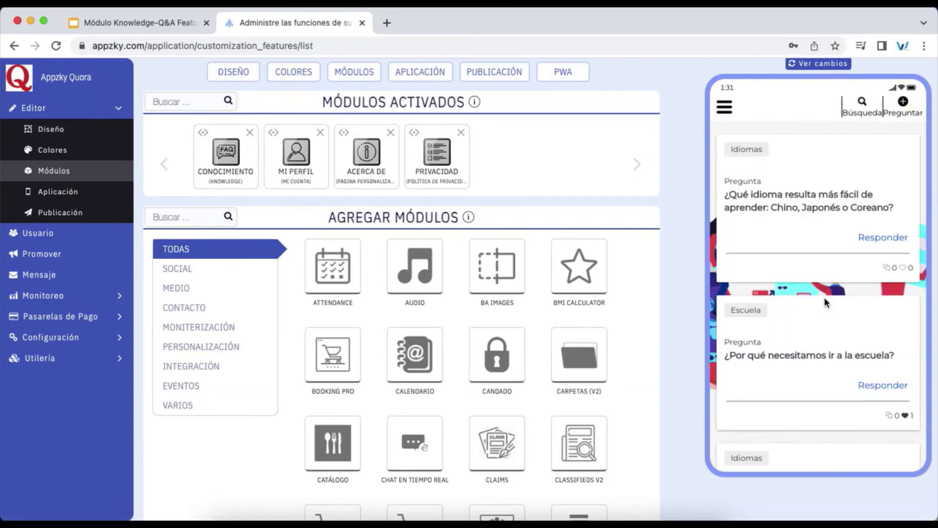
scroll(826, 303, down, 3)
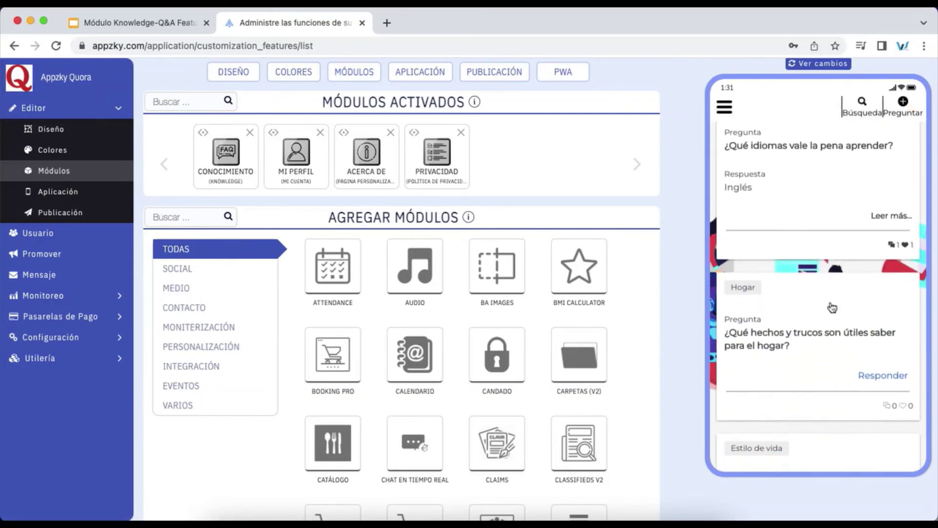
scroll(833, 307, up, 2)
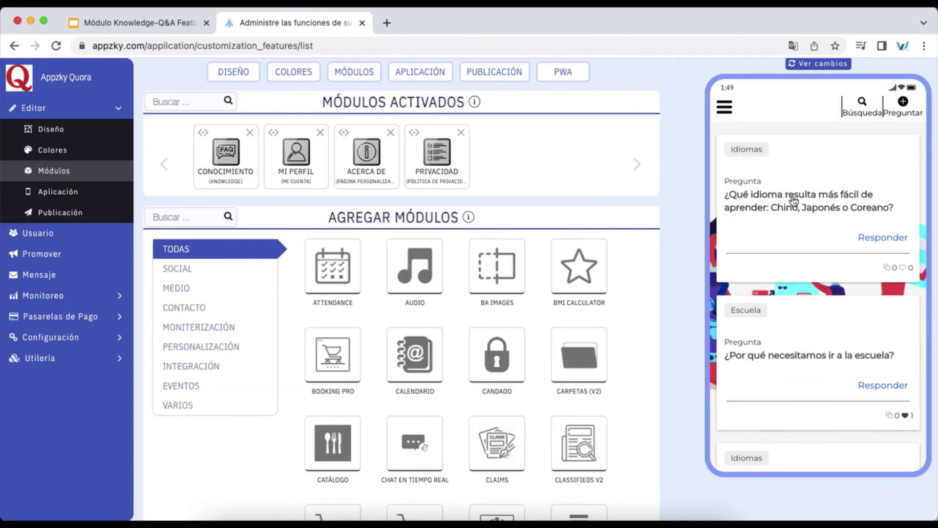
Step: Edit the easiest-language question (Chino, Japonés, Coreano) and attach quora.png as its image
click(805, 210)
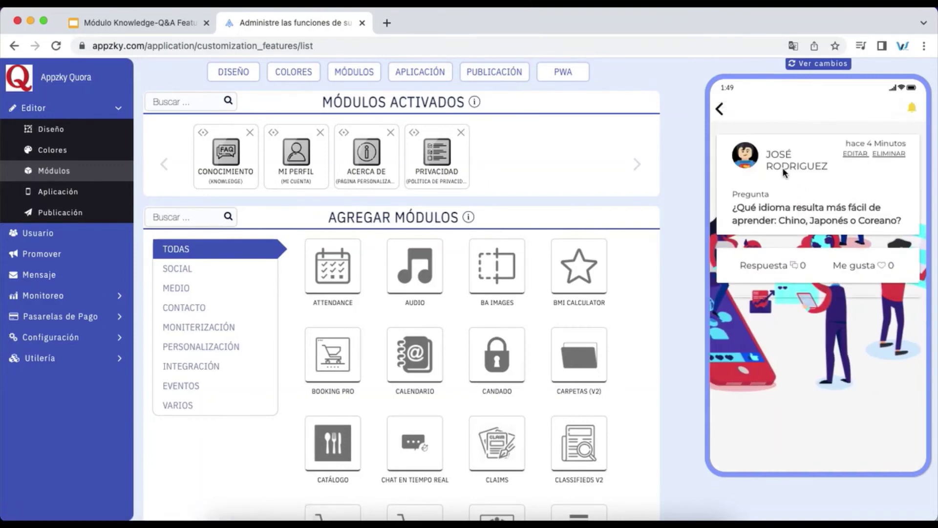
click(855, 155)
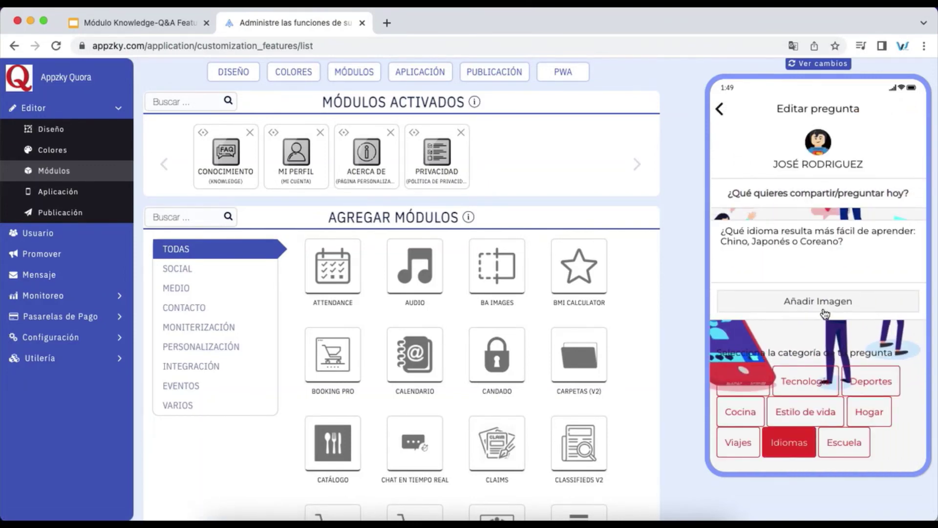
drag(845, 241, 709, 230)
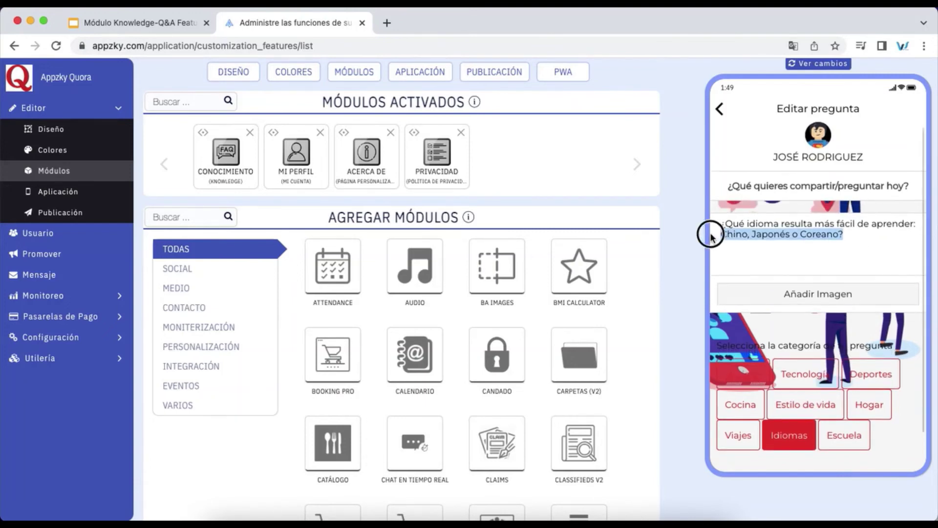
click(802, 294)
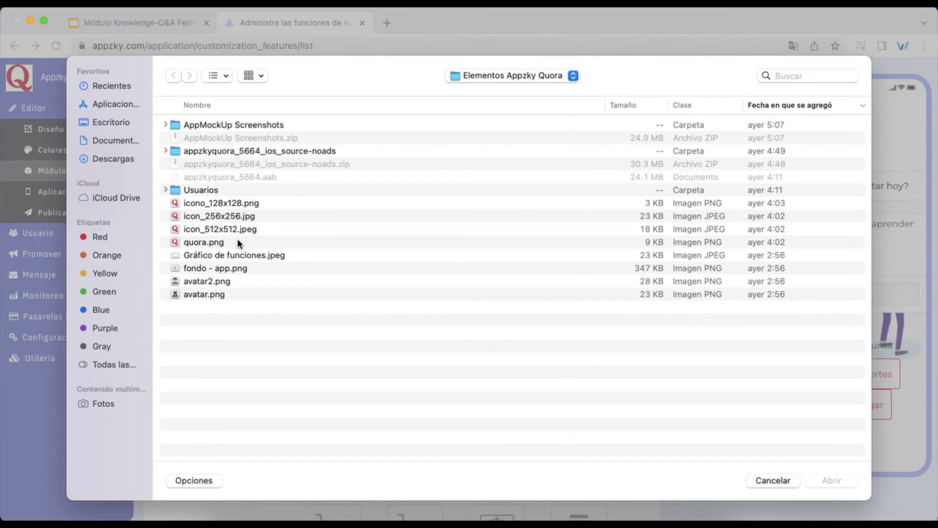
double_click(235, 241)
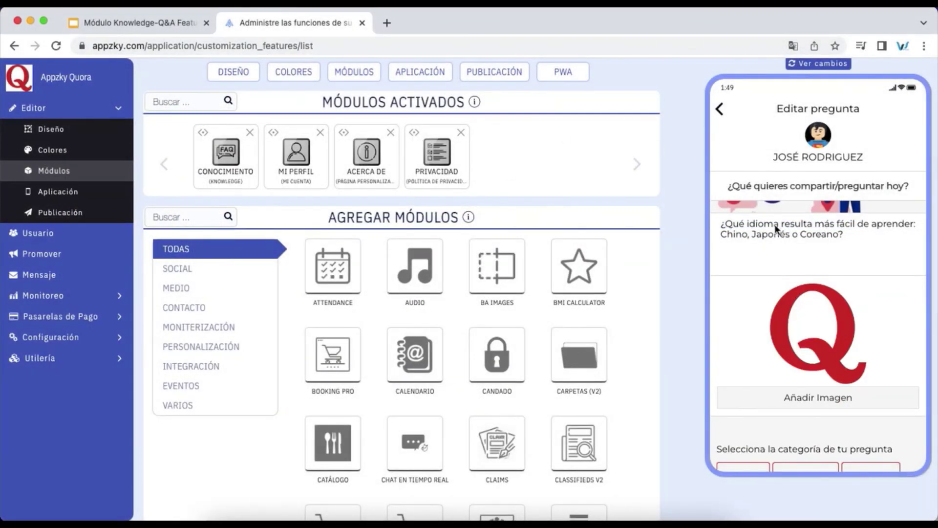
Step: Save the edited question with Enviar and return to the home feed
scroll(787, 239, down, 3)
scroll(806, 250, down, 3)
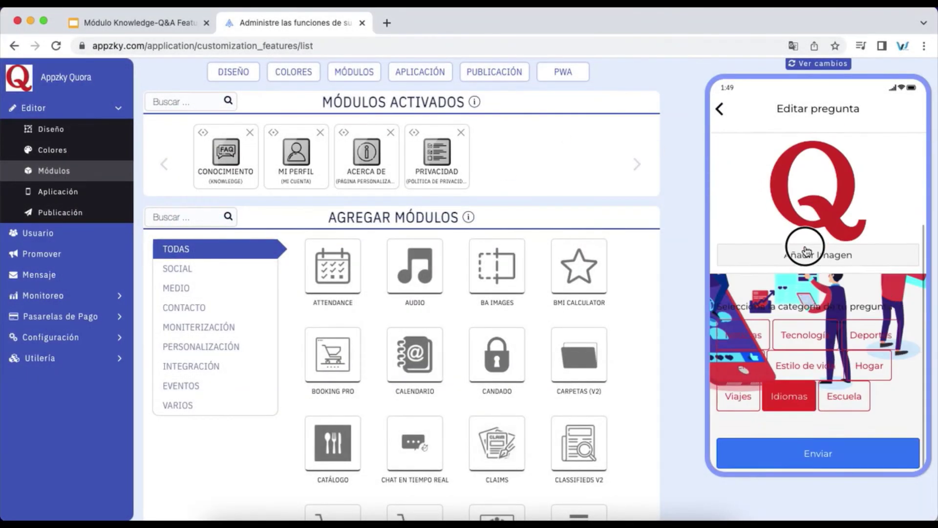
scroll(806, 252, down, 1)
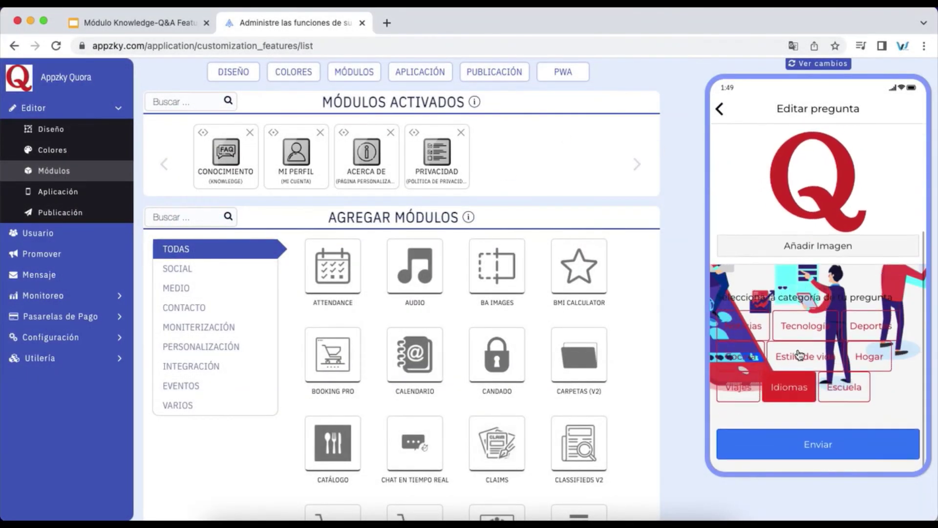
click(837, 444)
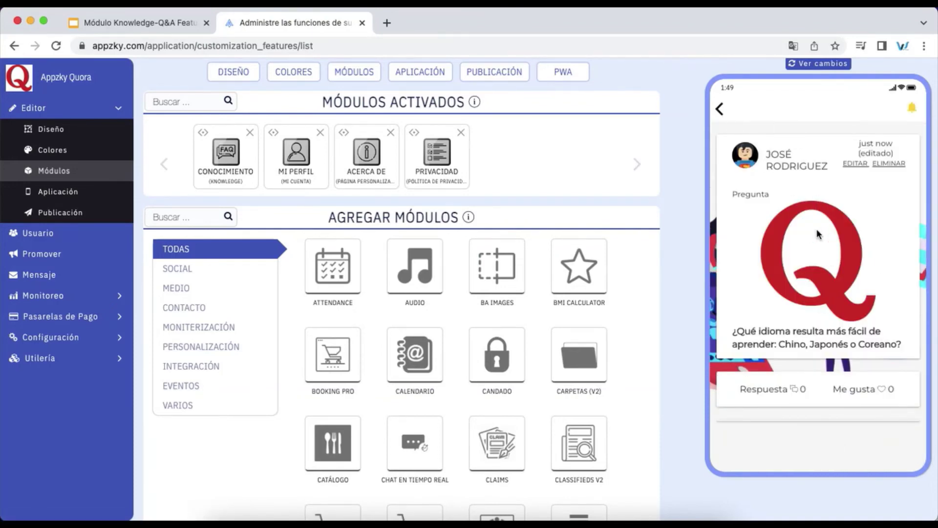
click(720, 109)
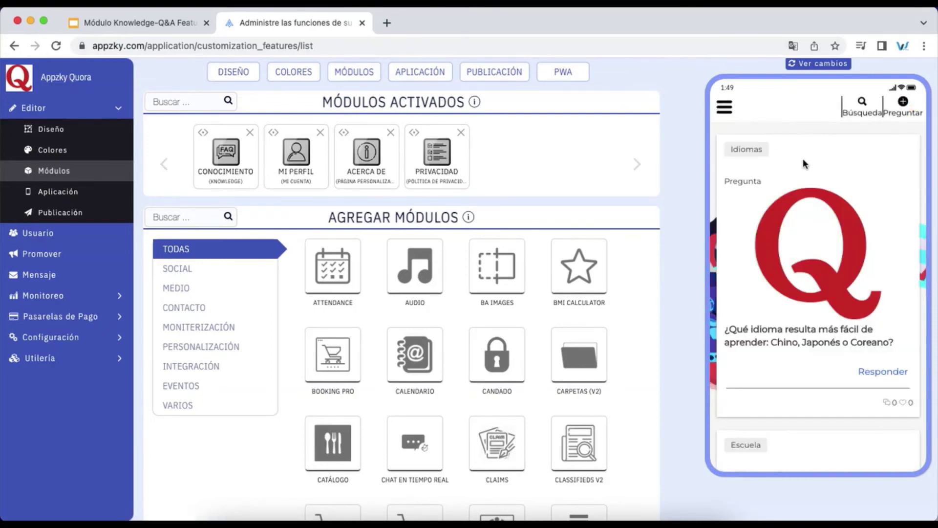
scroll(782, 172, down, 2)
Step: Open '¿Qué idiomas vale la pena aprender?' and start editing its Inglés answer
scroll(677, 413, up, 1)
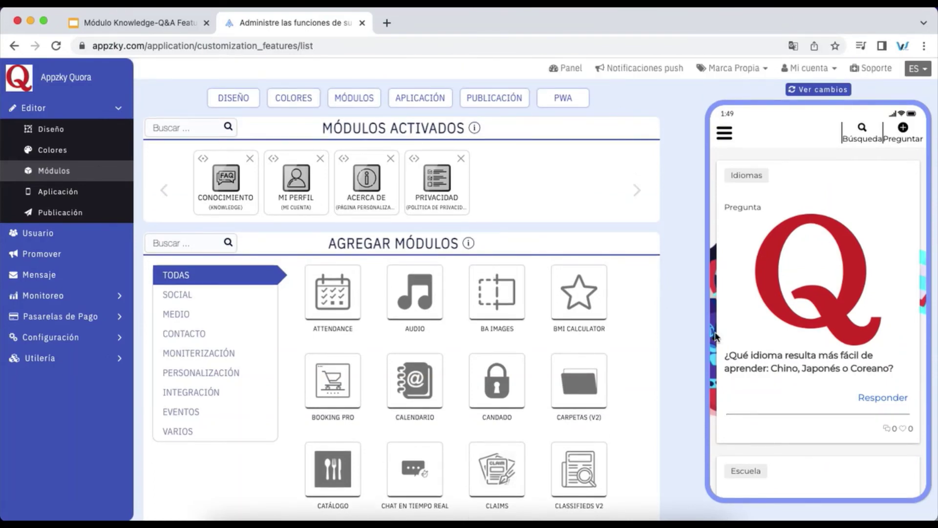
drag(806, 285, 806, 174)
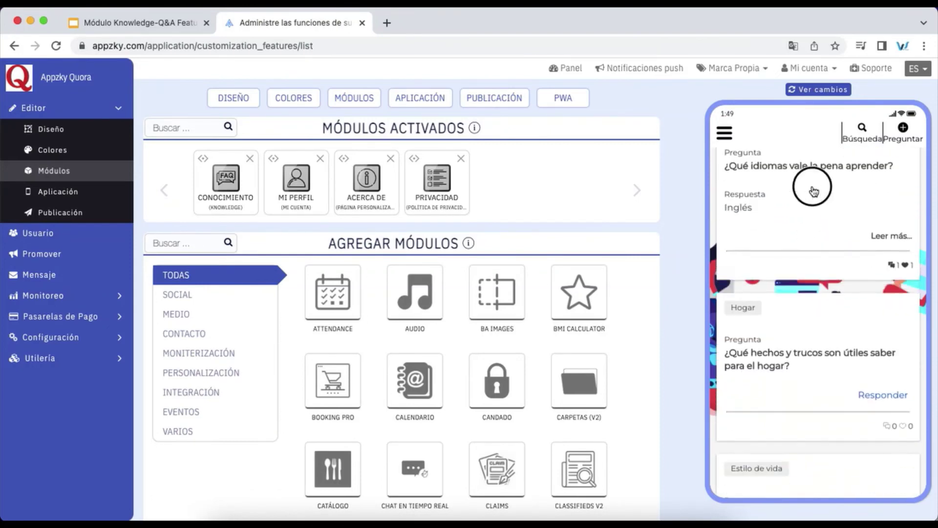
mouse_move(816, 296)
mouse_down()
mouse_move(816, 192)
mouse_move(834, 404)
mouse_up()
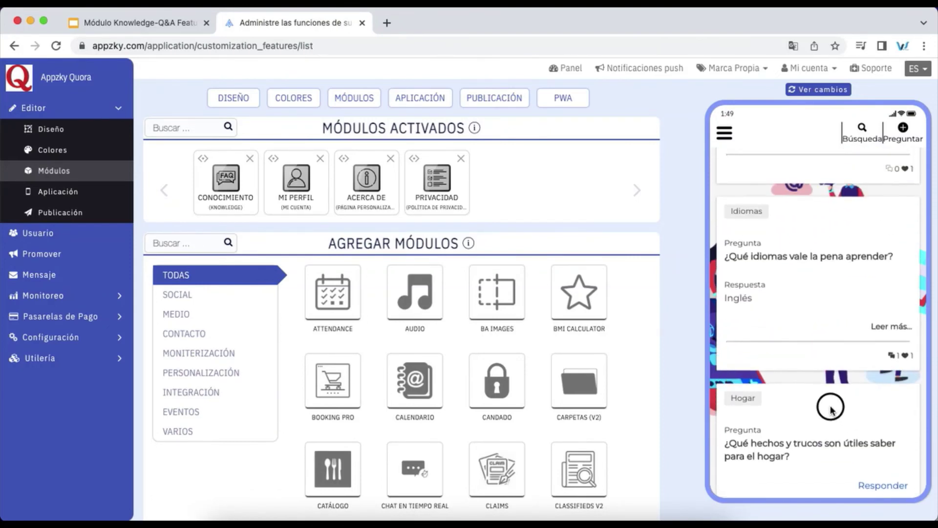
click(896, 357)
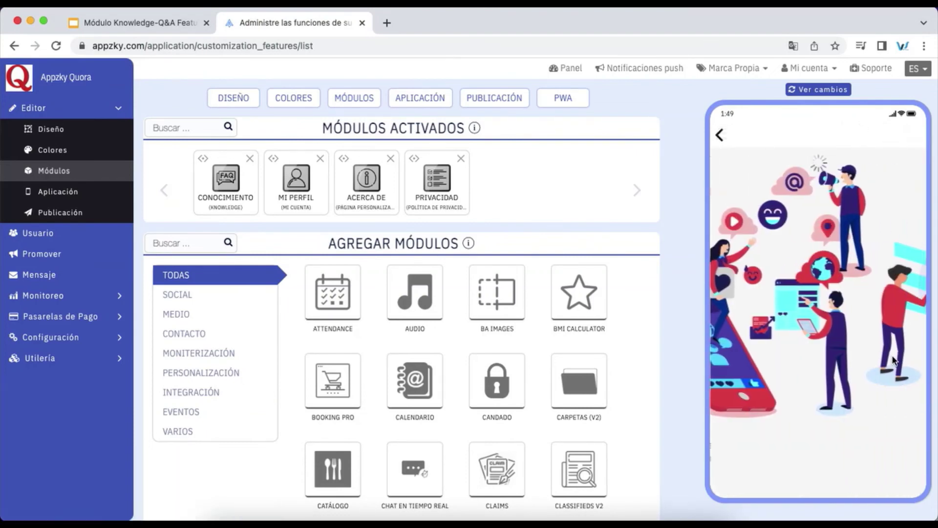
drag(765, 332, 788, 268)
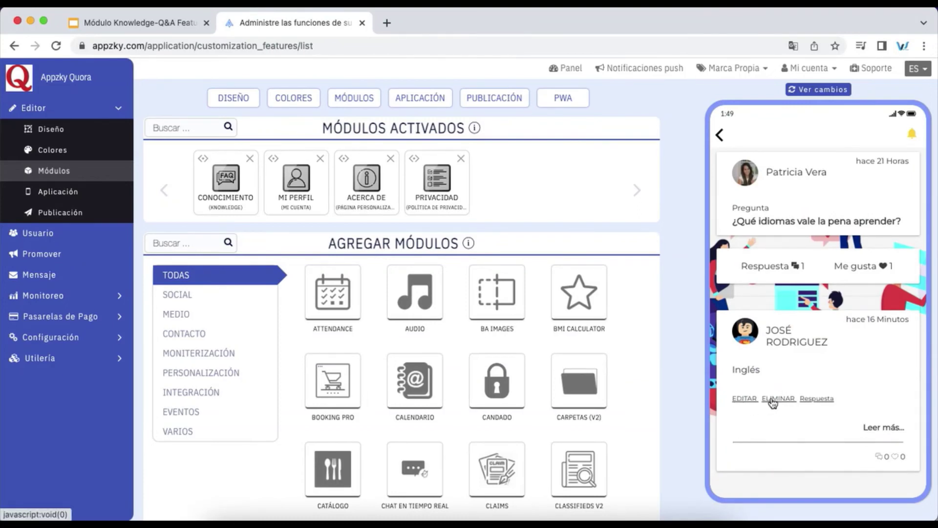
click(746, 399)
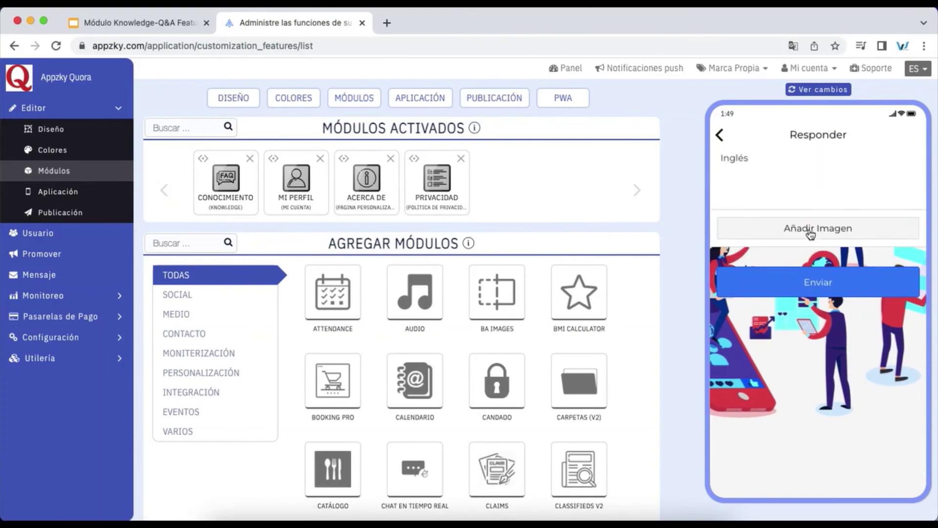
Step: Attach quora.png to the Inglés answer, submit it, and go back to the feed
click(811, 234)
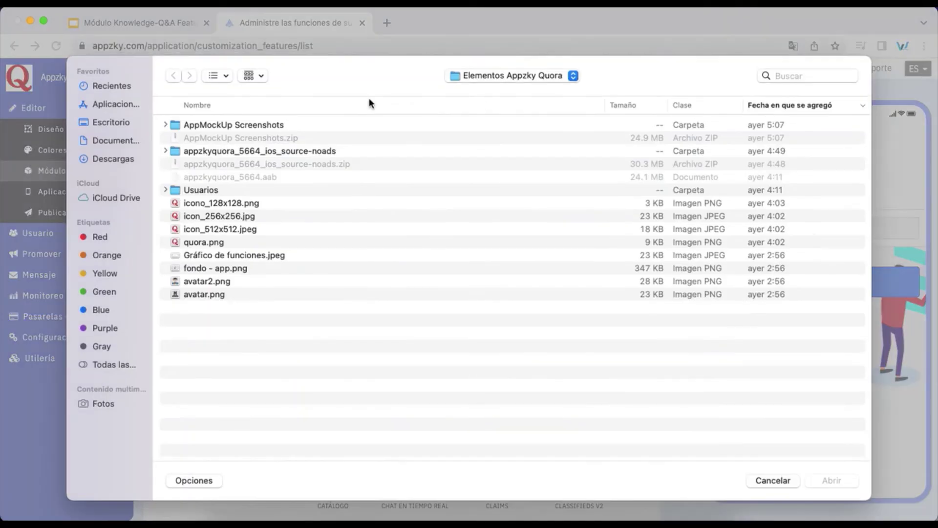
double_click(229, 242)
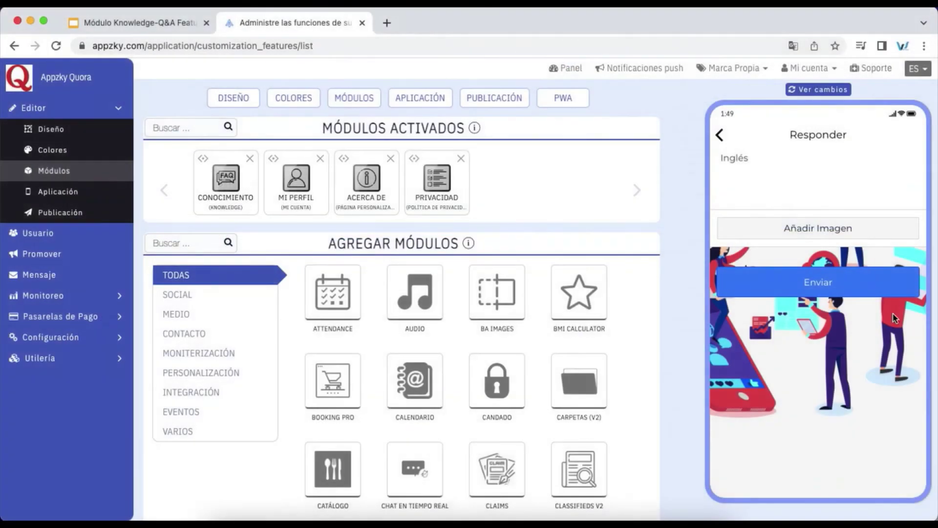
click(838, 337)
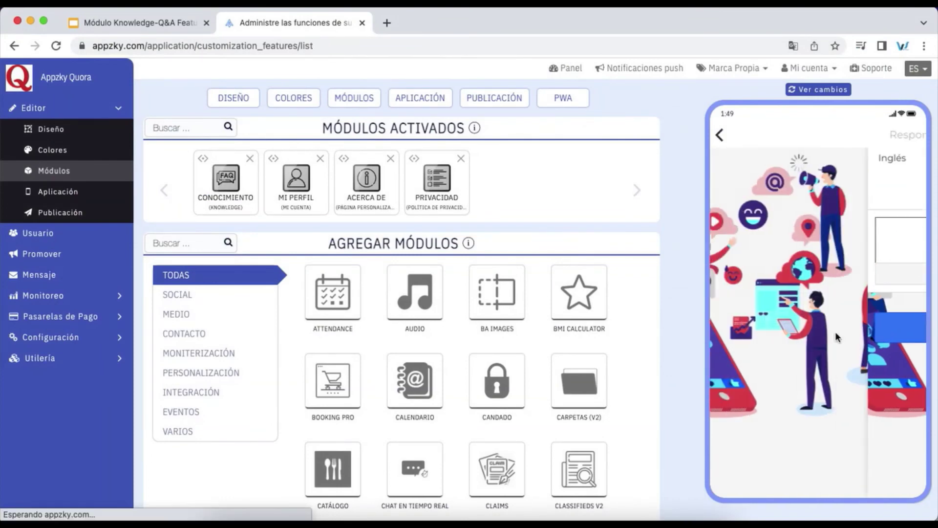
scroll(827, 345, down, 3)
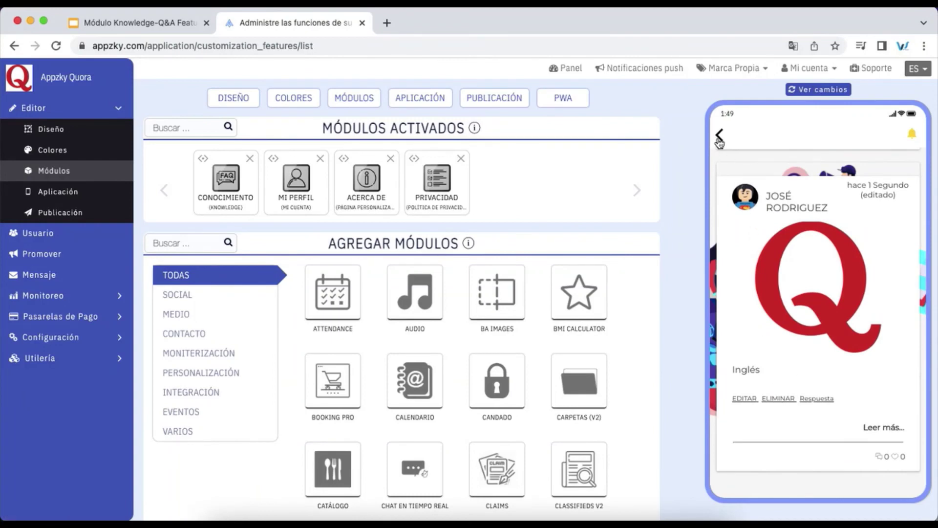
click(793, 211)
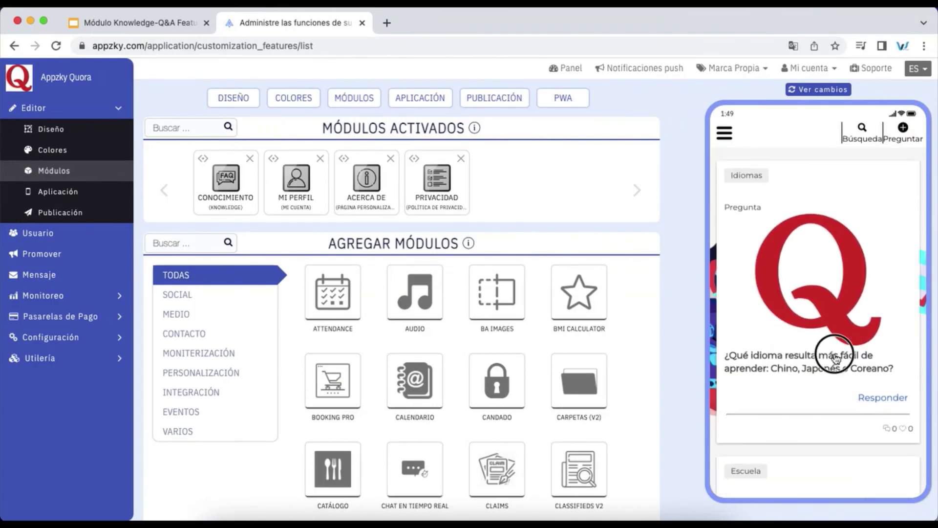
Step: Start deleting the Inglés answer, dismiss the confirmation, and return to the home feed
drag(834, 352, 832, 270)
mouse_move(838, 335)
mouse_down()
mouse_move(834, 311)
mouse_move(833, 390)
mouse_up()
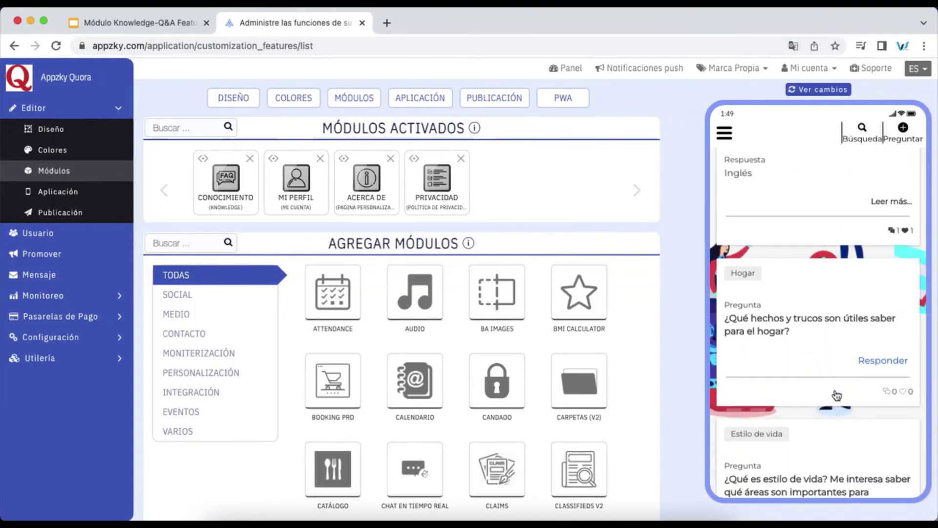
click(885, 232)
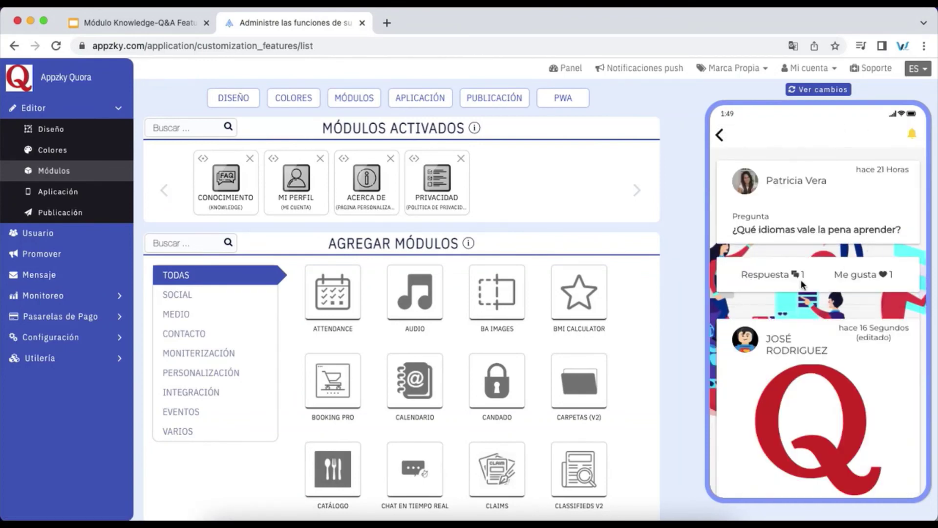
drag(884, 321, 887, 198)
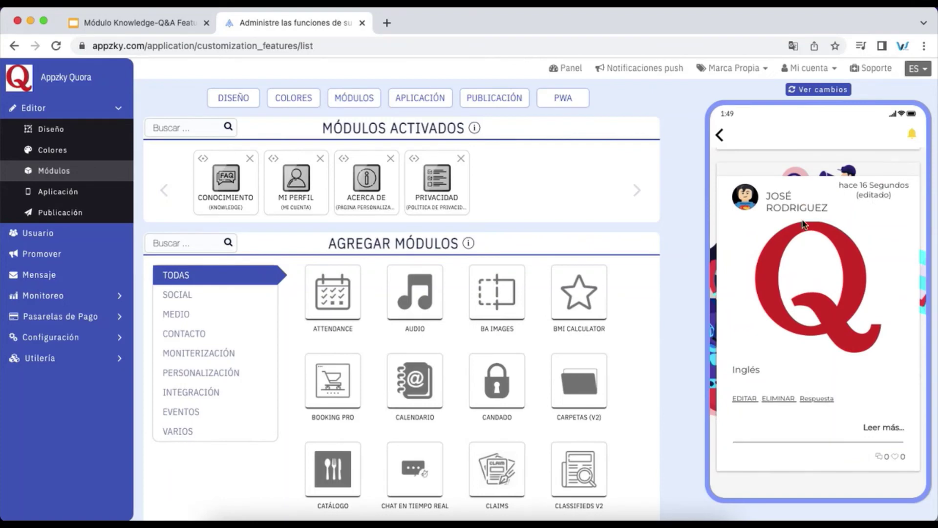
click(775, 399)
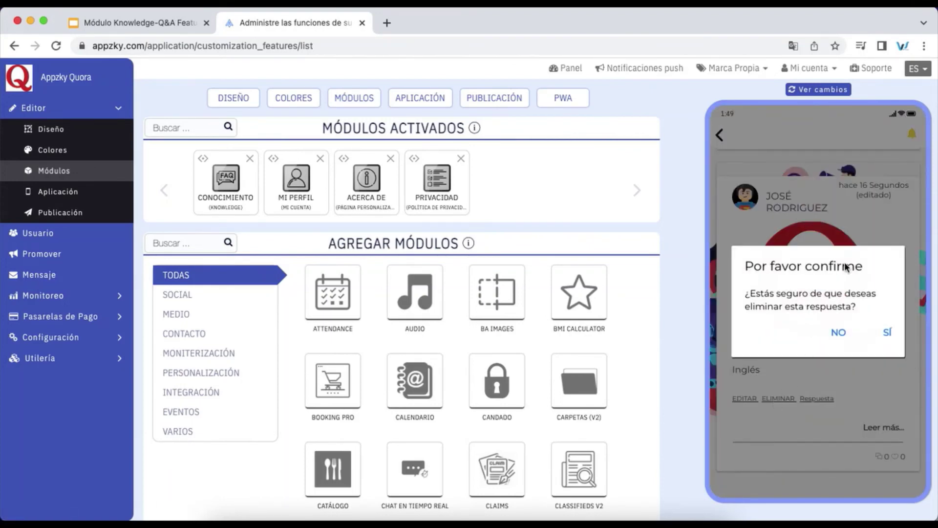
click(888, 334)
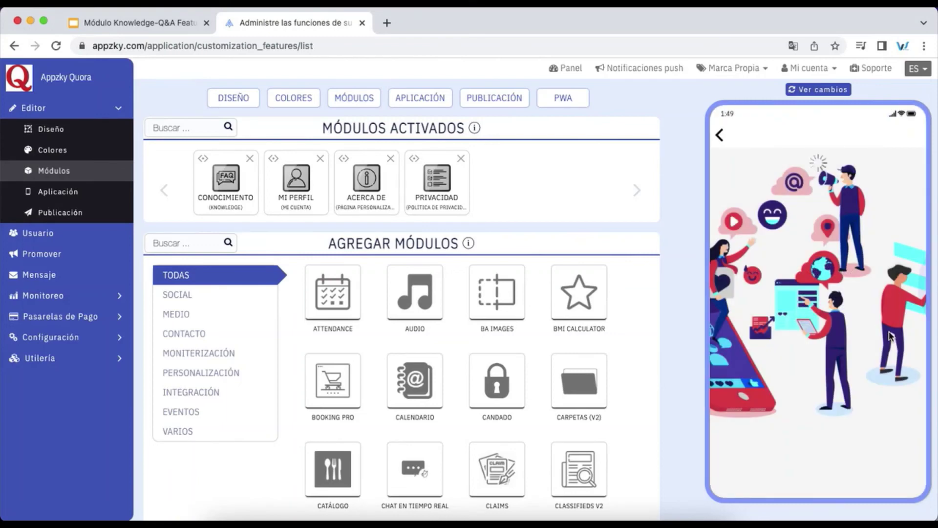
click(720, 134)
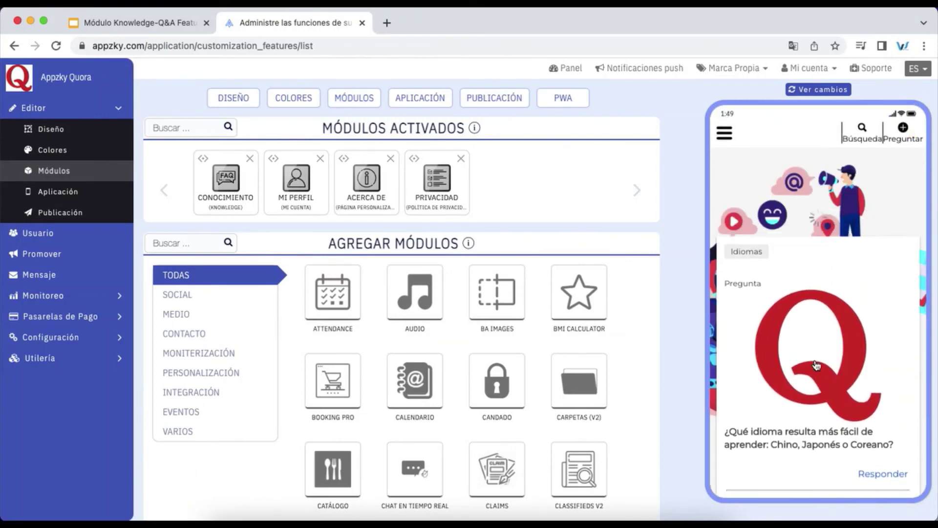
Step: Decline deleting the language question with NO, then switch back to the Appzky admin panel
click(844, 245)
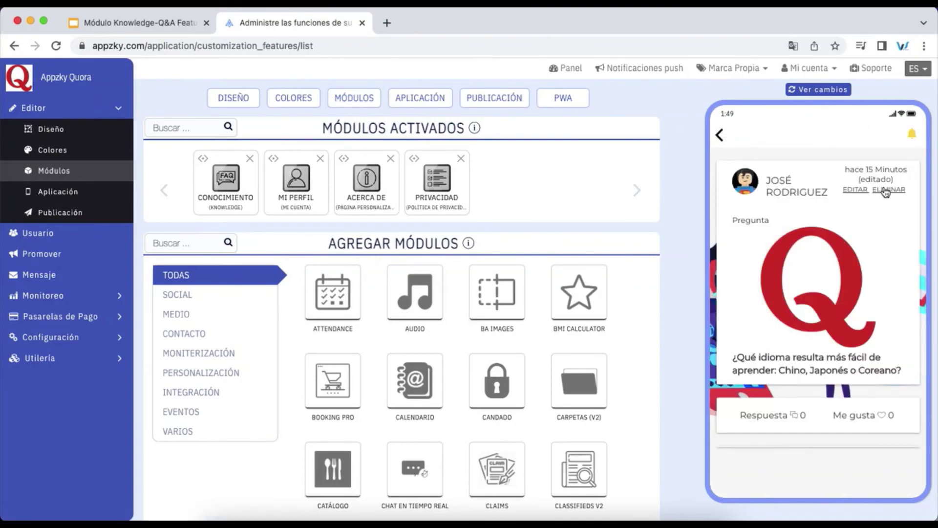
click(888, 189)
click(837, 334)
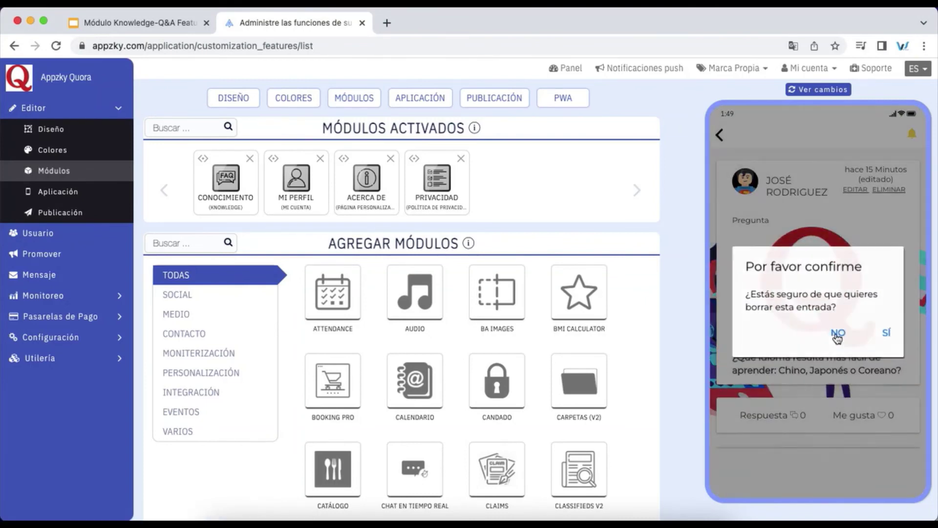
click(720, 136)
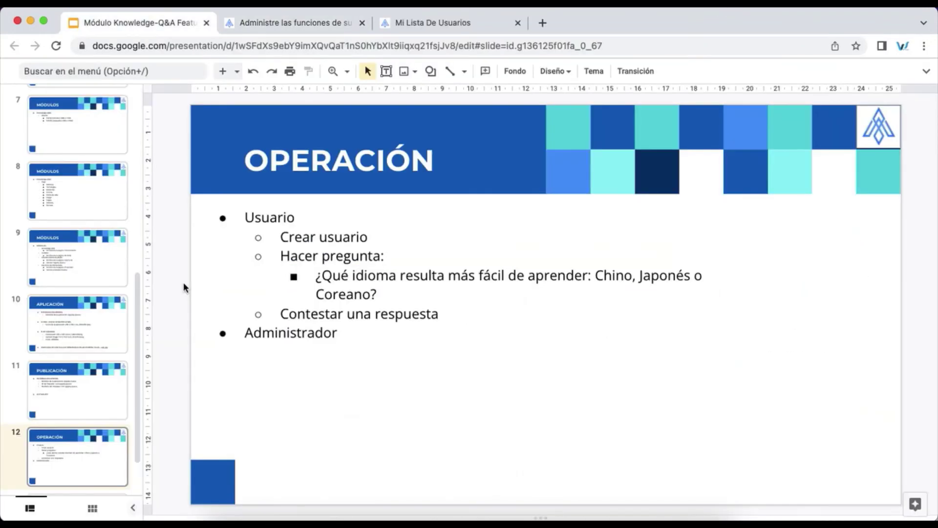
double_click(305, 332)
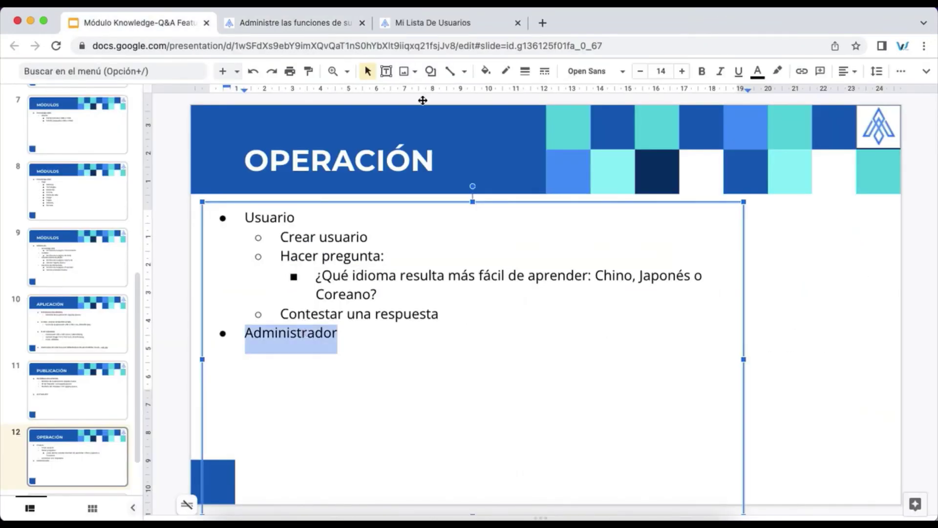
click(310, 25)
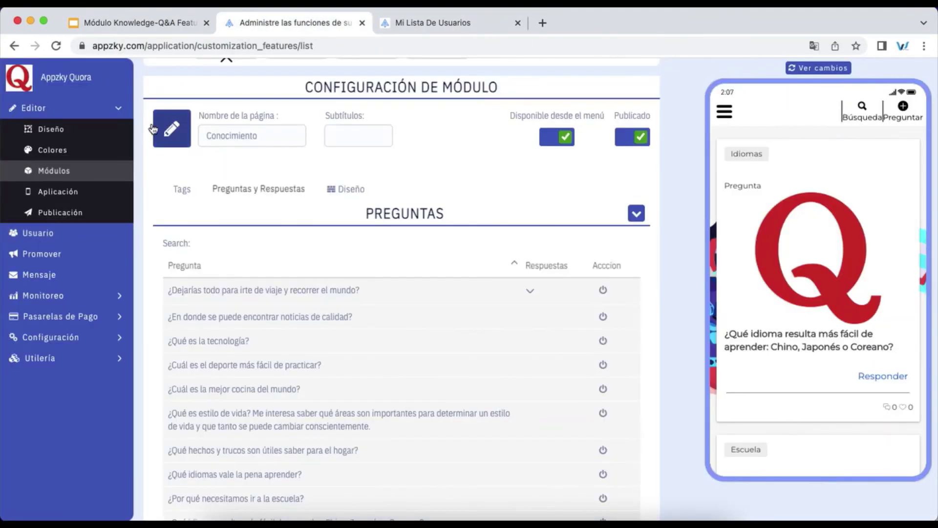
Step: Review the two registered users in Mi Lista De Usuarios, then close that tab
click(106, 107)
click(115, 107)
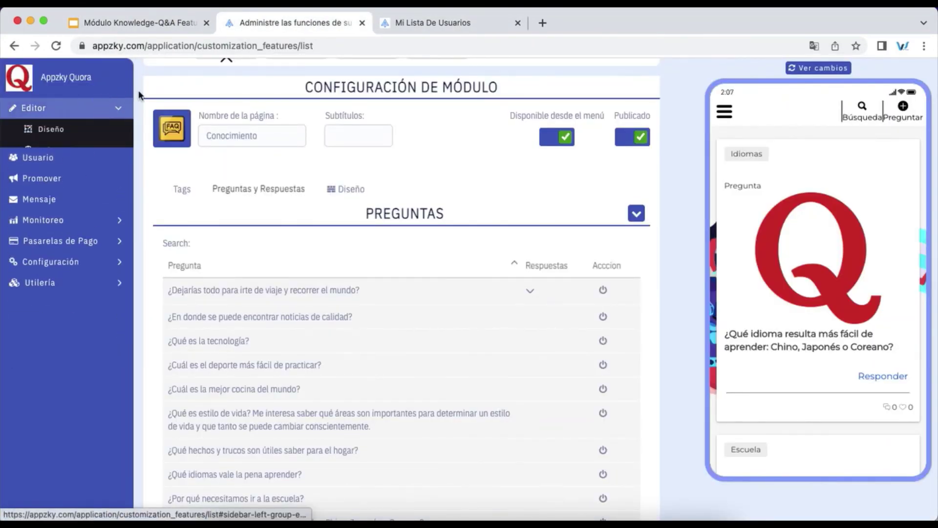
click(391, 23)
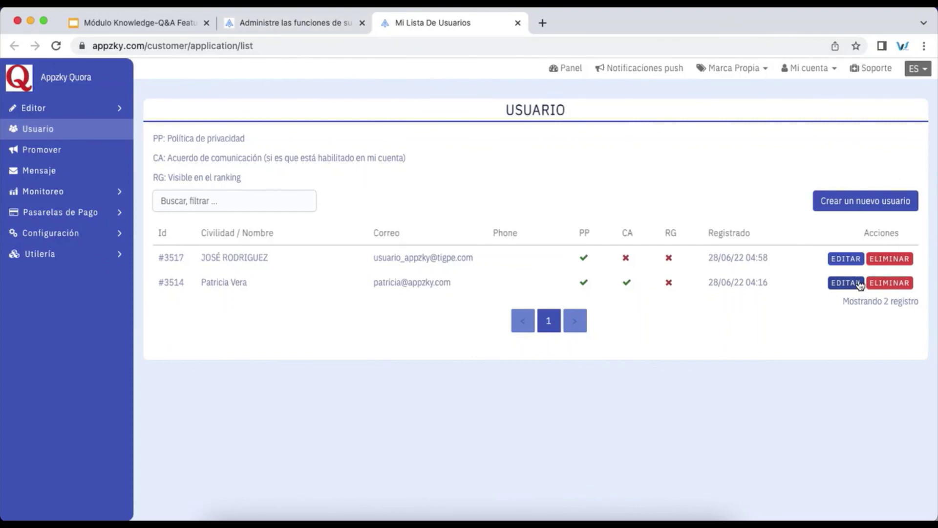
click(328, 17)
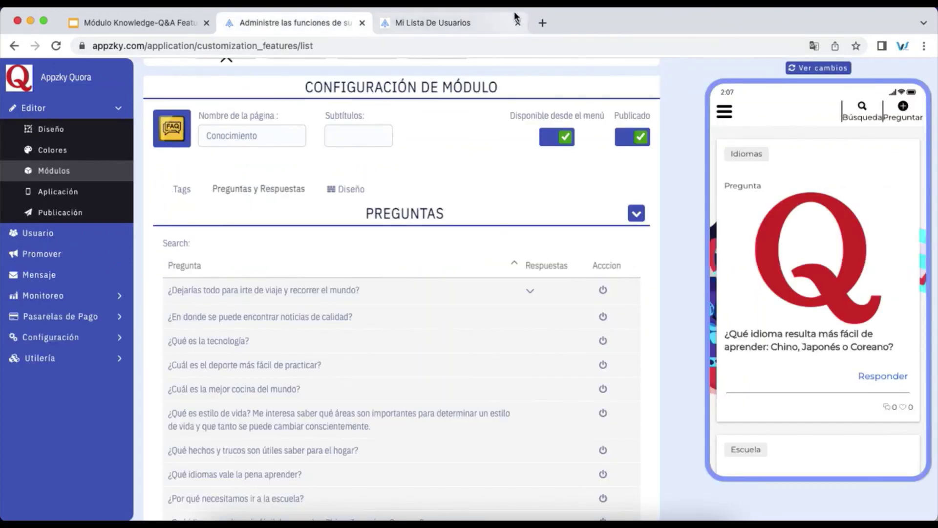
click(517, 23)
scroll(432, 168, up, 1)
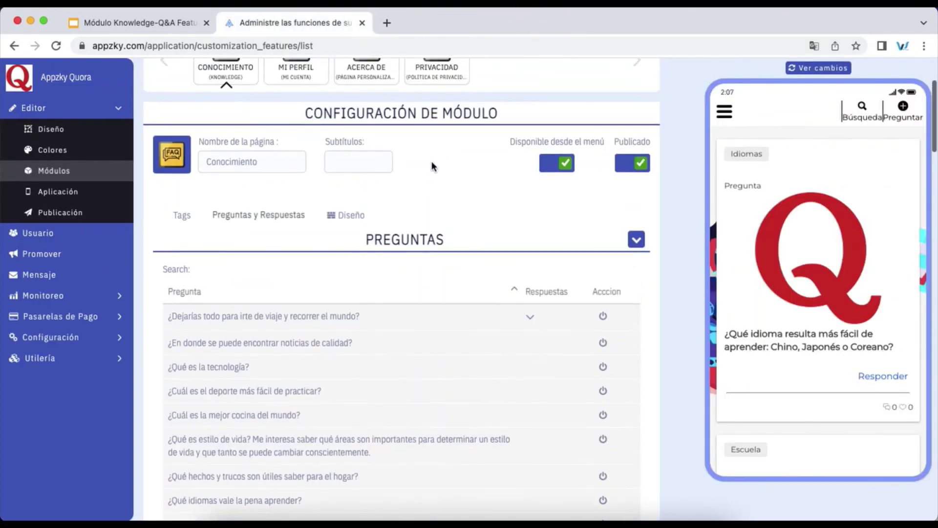
scroll(432, 163, up, 3)
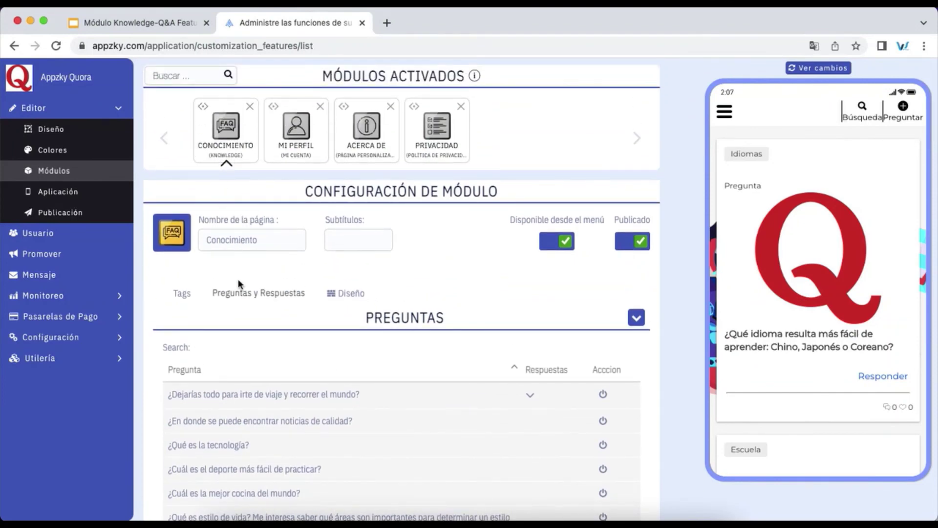
scroll(246, 286, down, 1)
scroll(246, 286, down, 1)
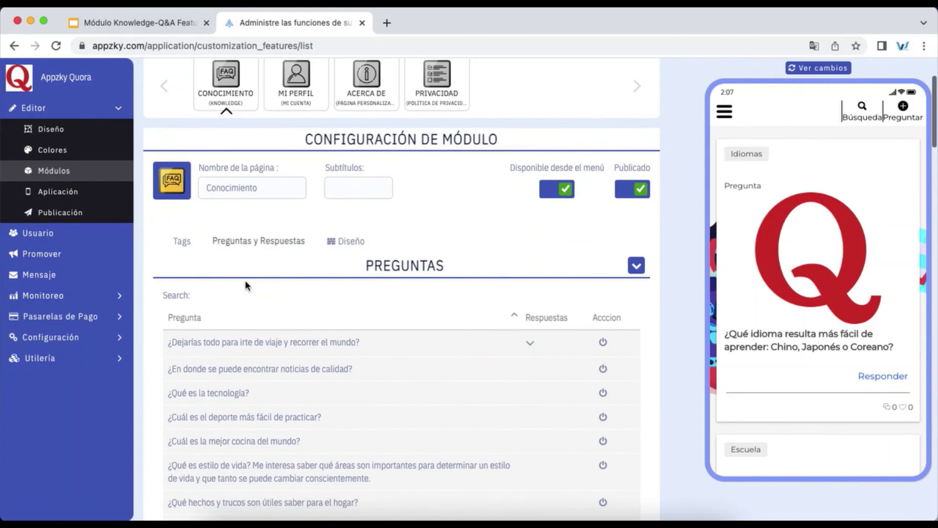
Step: Review the Conocimiento module's Tags, then return to the Preguntas y Respuestas list
click(189, 242)
scroll(351, 282, down, 1)
scroll(352, 283, down, 2)
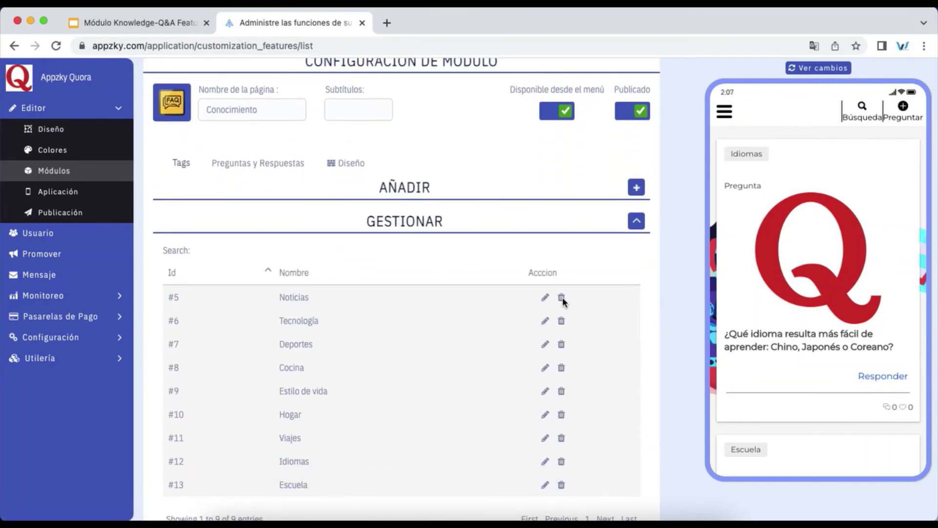
click(281, 164)
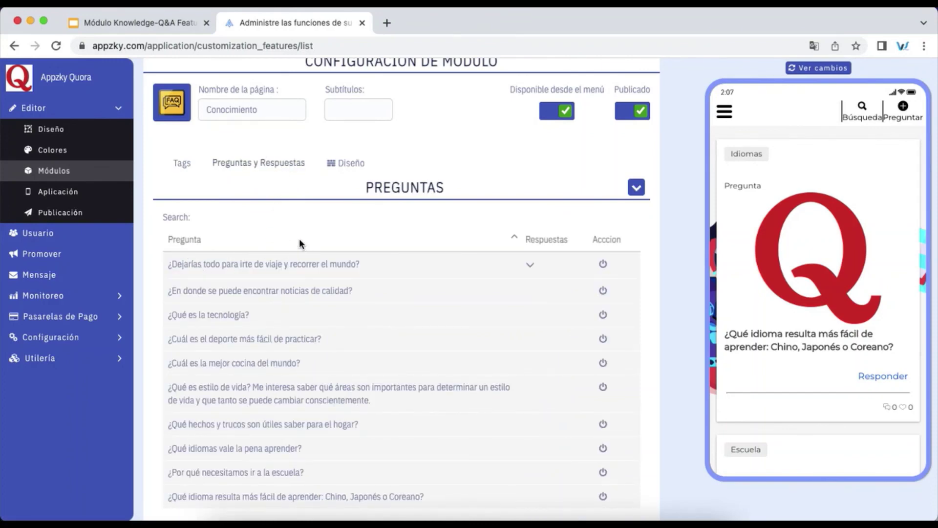
scroll(300, 243, down, 3)
scroll(300, 239, up, 1)
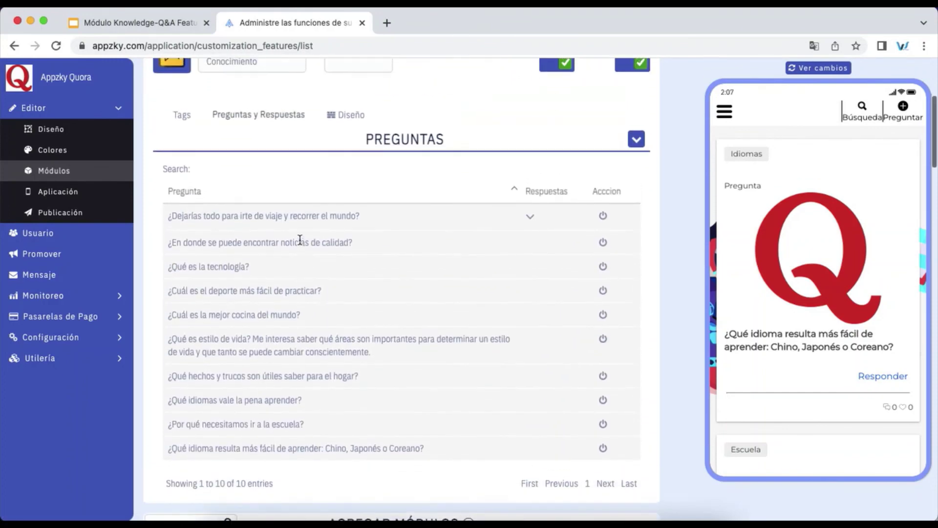
scroll(299, 240, up, 1)
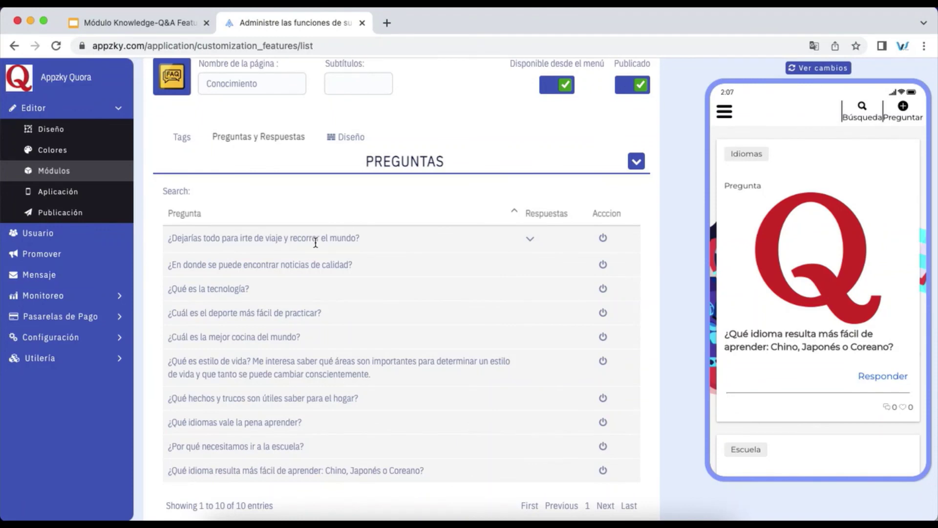
Step: Expand the first question in the list to reveal its answer 'Si'
key(XF86MonBrightnessDown)
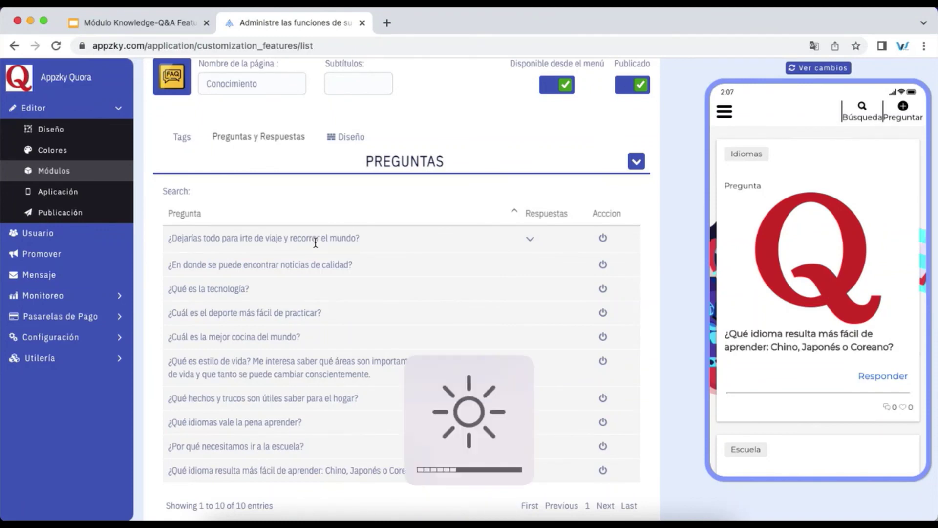
click(530, 240)
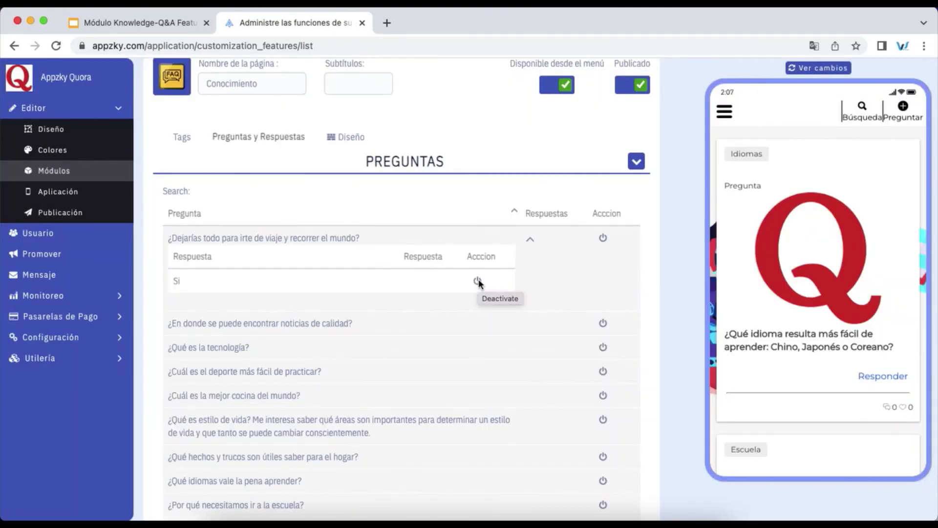
scroll(802, 273, down, 5)
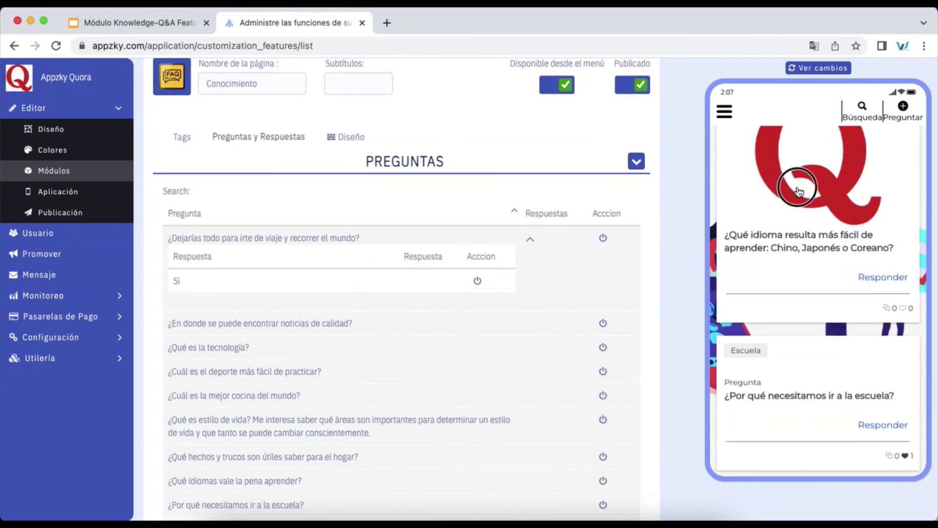
scroll(806, 196, down, 5)
scroll(806, 172, down, 5)
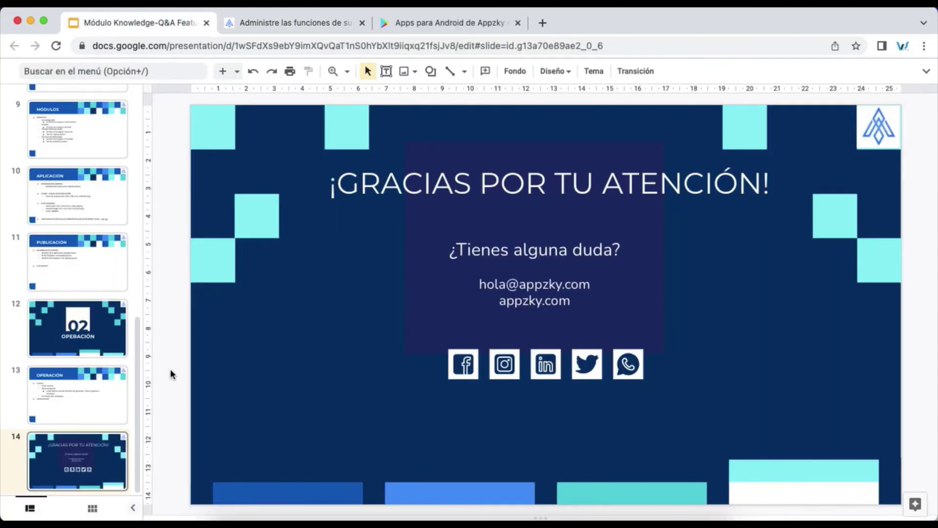
Step: Browse Appzky's Google Play developer page down to Más de Appzky, then return to the admin panel
click(442, 21)
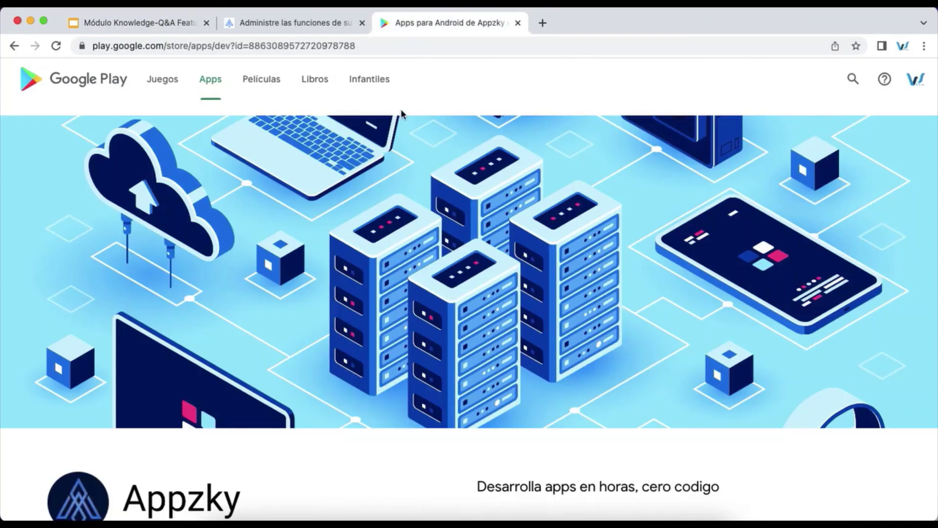
scroll(297, 209, down, 1)
scroll(297, 210, down, 1)
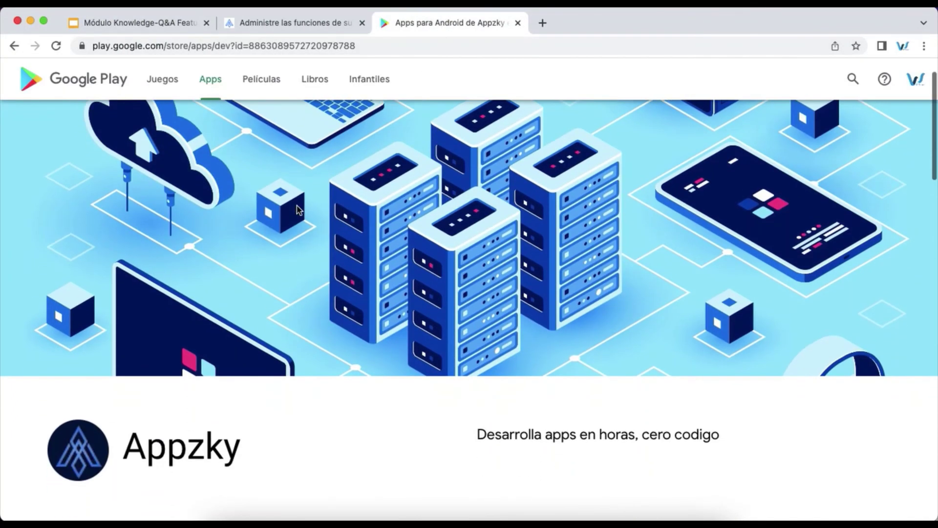
scroll(297, 210, down, 5)
scroll(297, 209, down, 3)
scroll(297, 210, down, 3)
scroll(298, 210, down, 3)
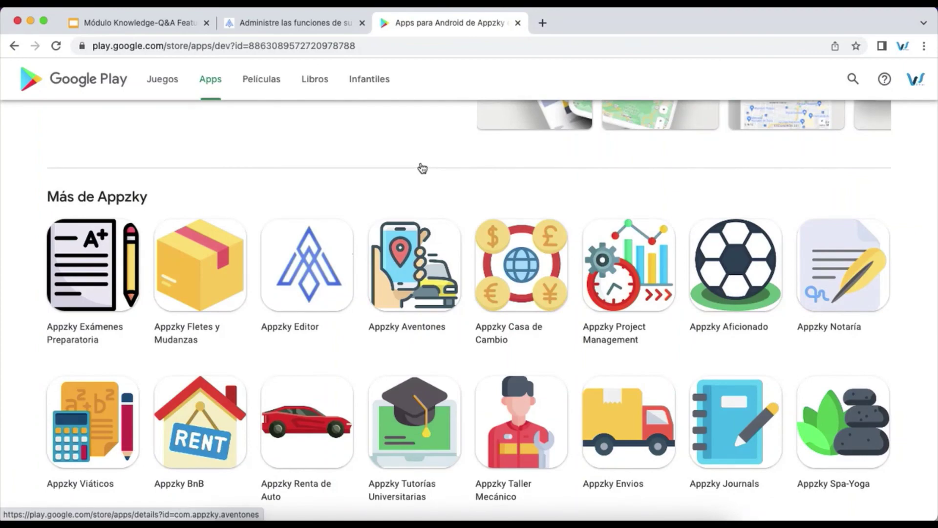
scroll(423, 168, down, 3)
scroll(423, 168, down, 5)
key(ctrl+Tab)
key(ctrl+Tab)
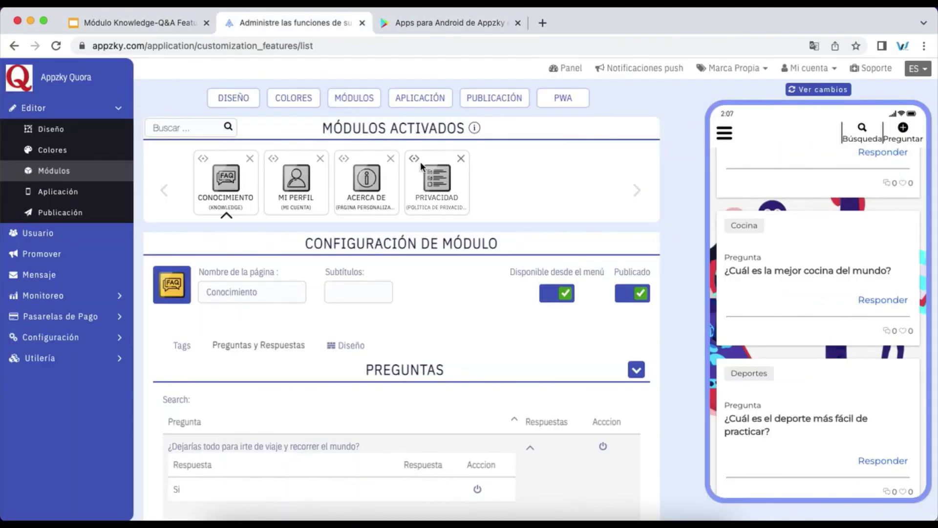
Step: Bring up closing slide 14, '¡GRACIAS POR TU ATENCIÓN!', in Google Slides
key(ctrl+shift+Tab)
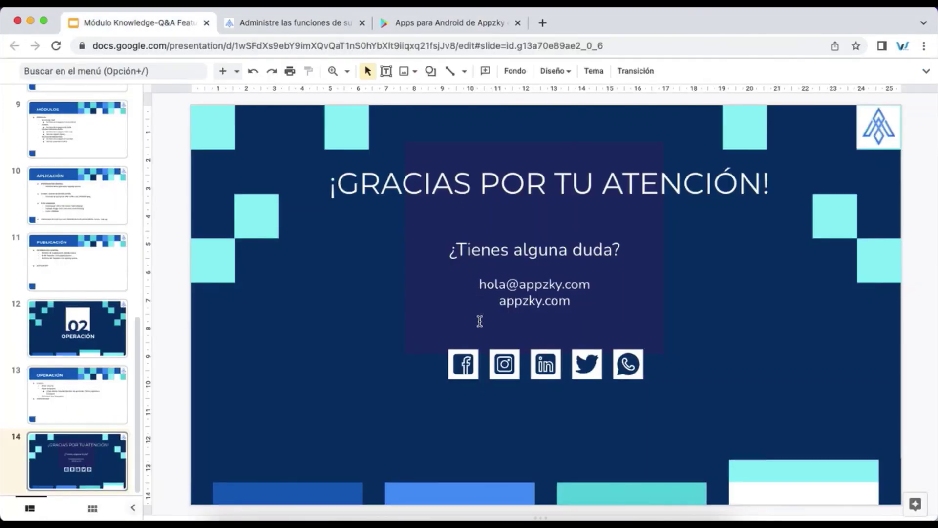